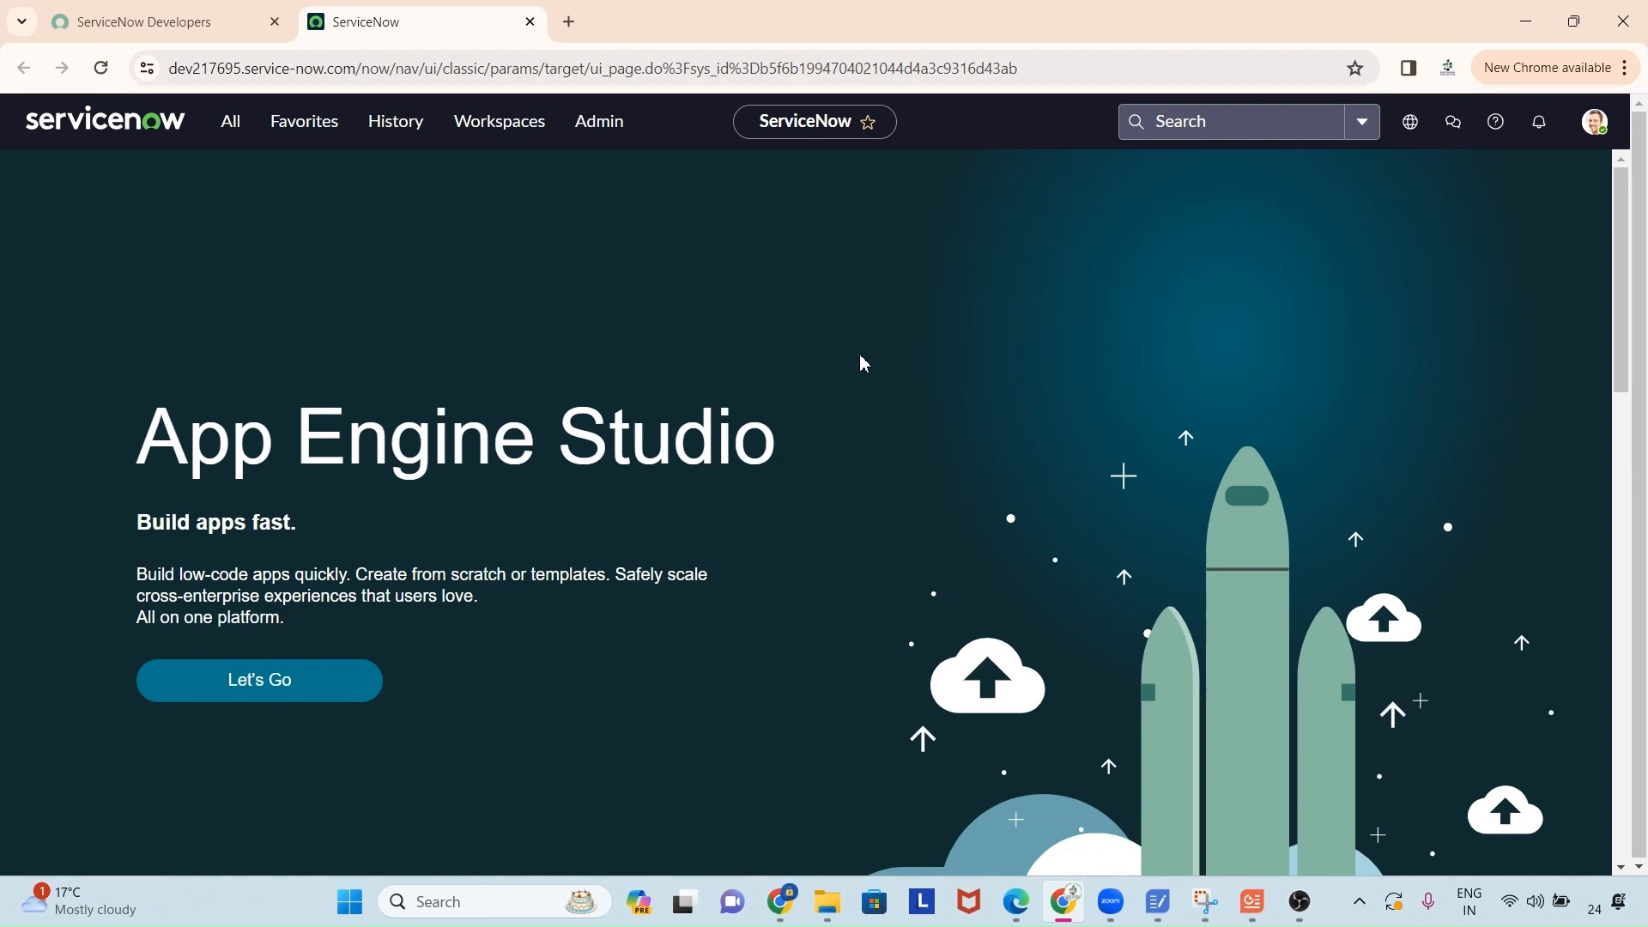
Filter the navigation modules for "reports" and open Scheduled Reports in a new browser tab.
{"action": "left_click", "coordinate": [237, 149]}
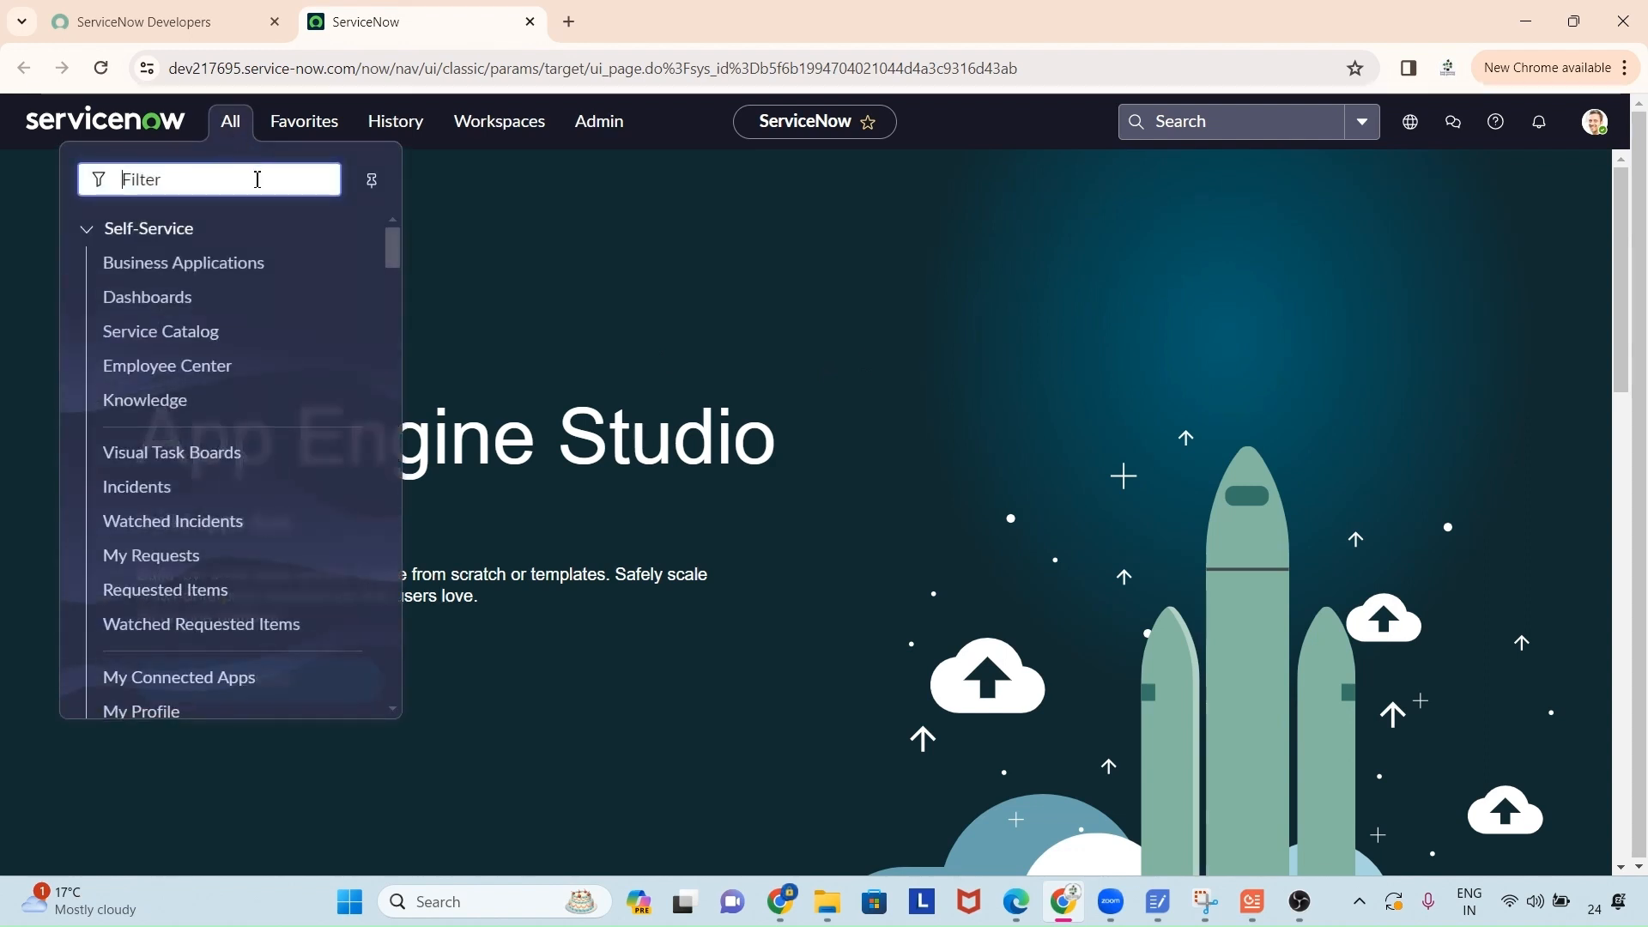
{"action": "type", "text": "reports"}
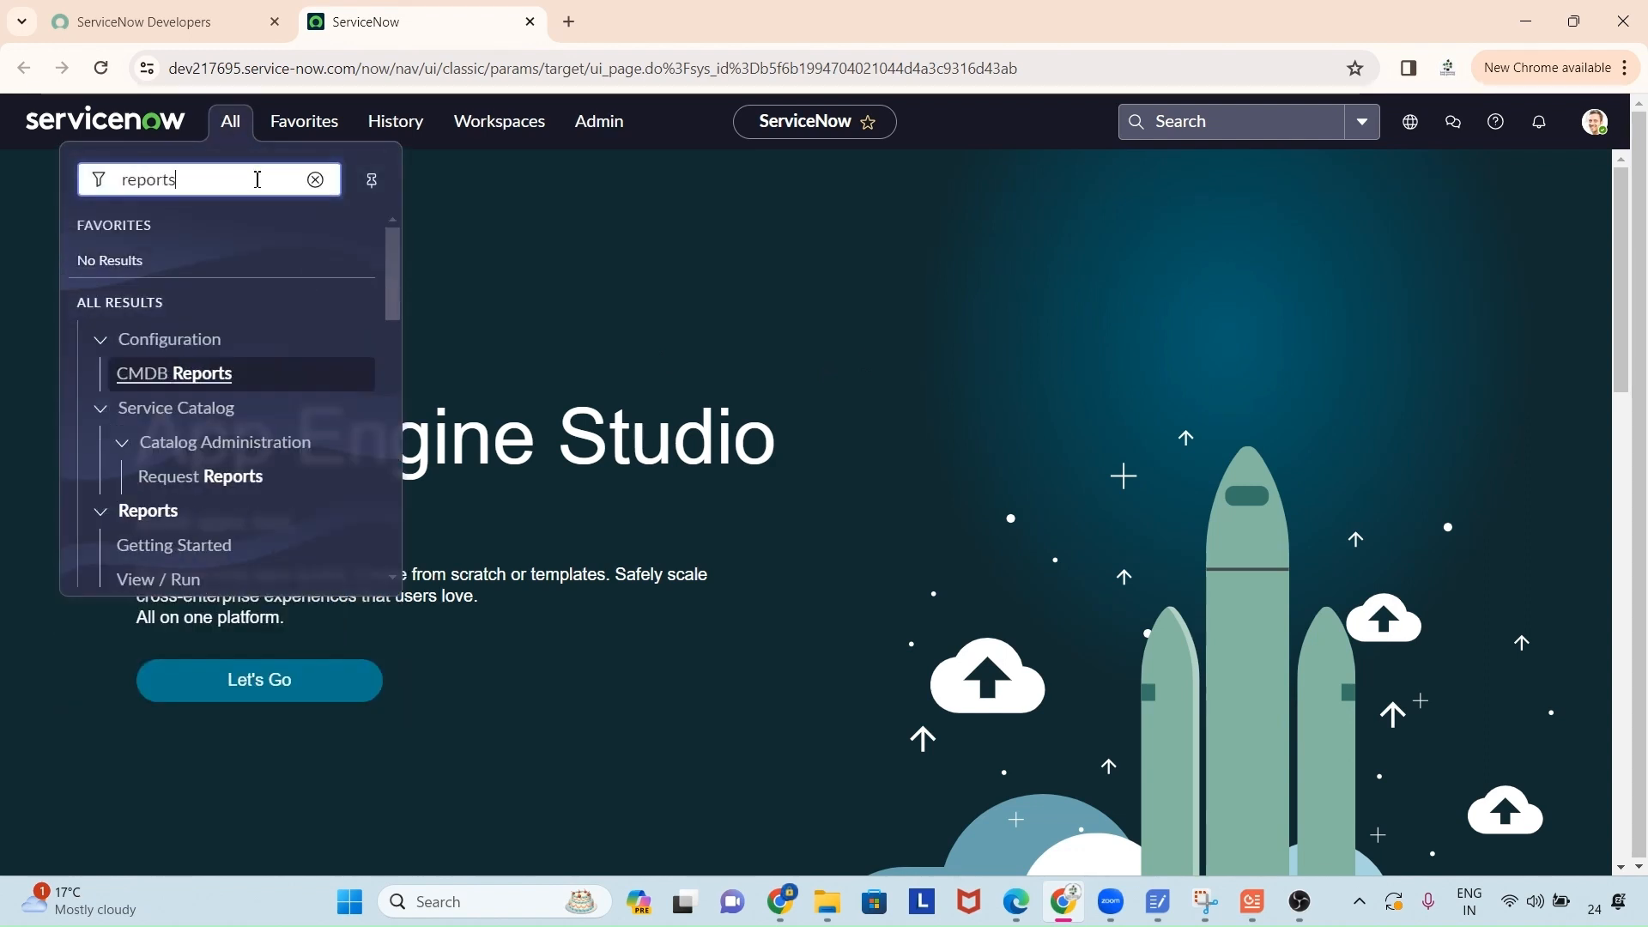
{"action": "scroll", "coordinate": [234, 440], "scroll_direction": "down", "scroll_amount": 3}
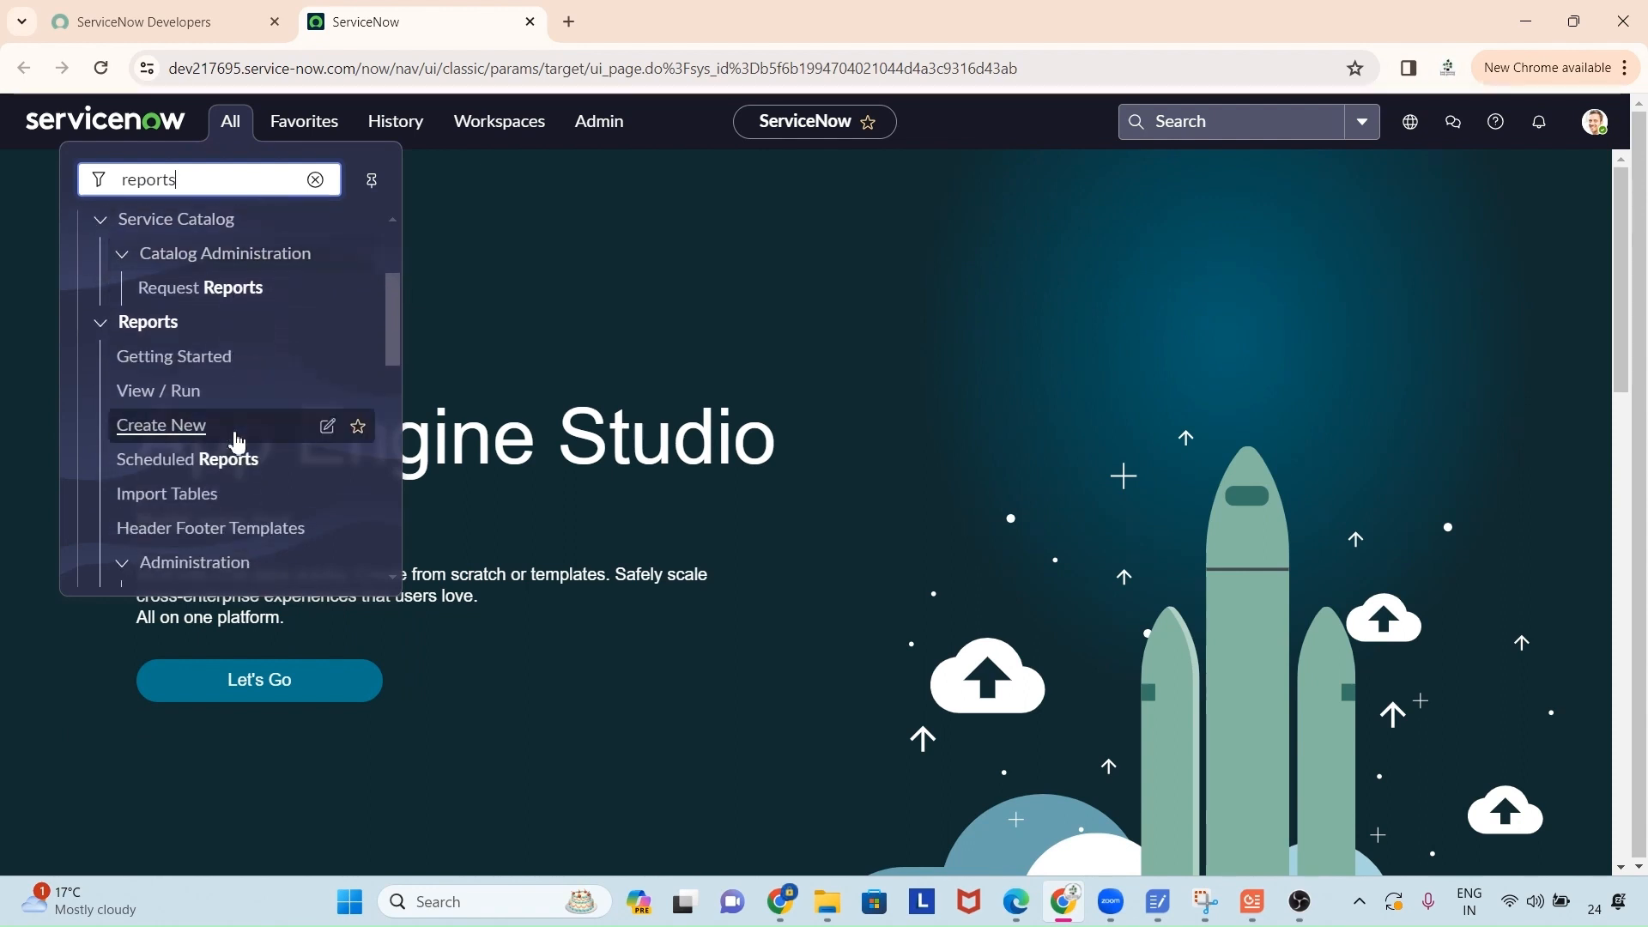
{"action": "middle_click", "coordinate": [206, 462]}
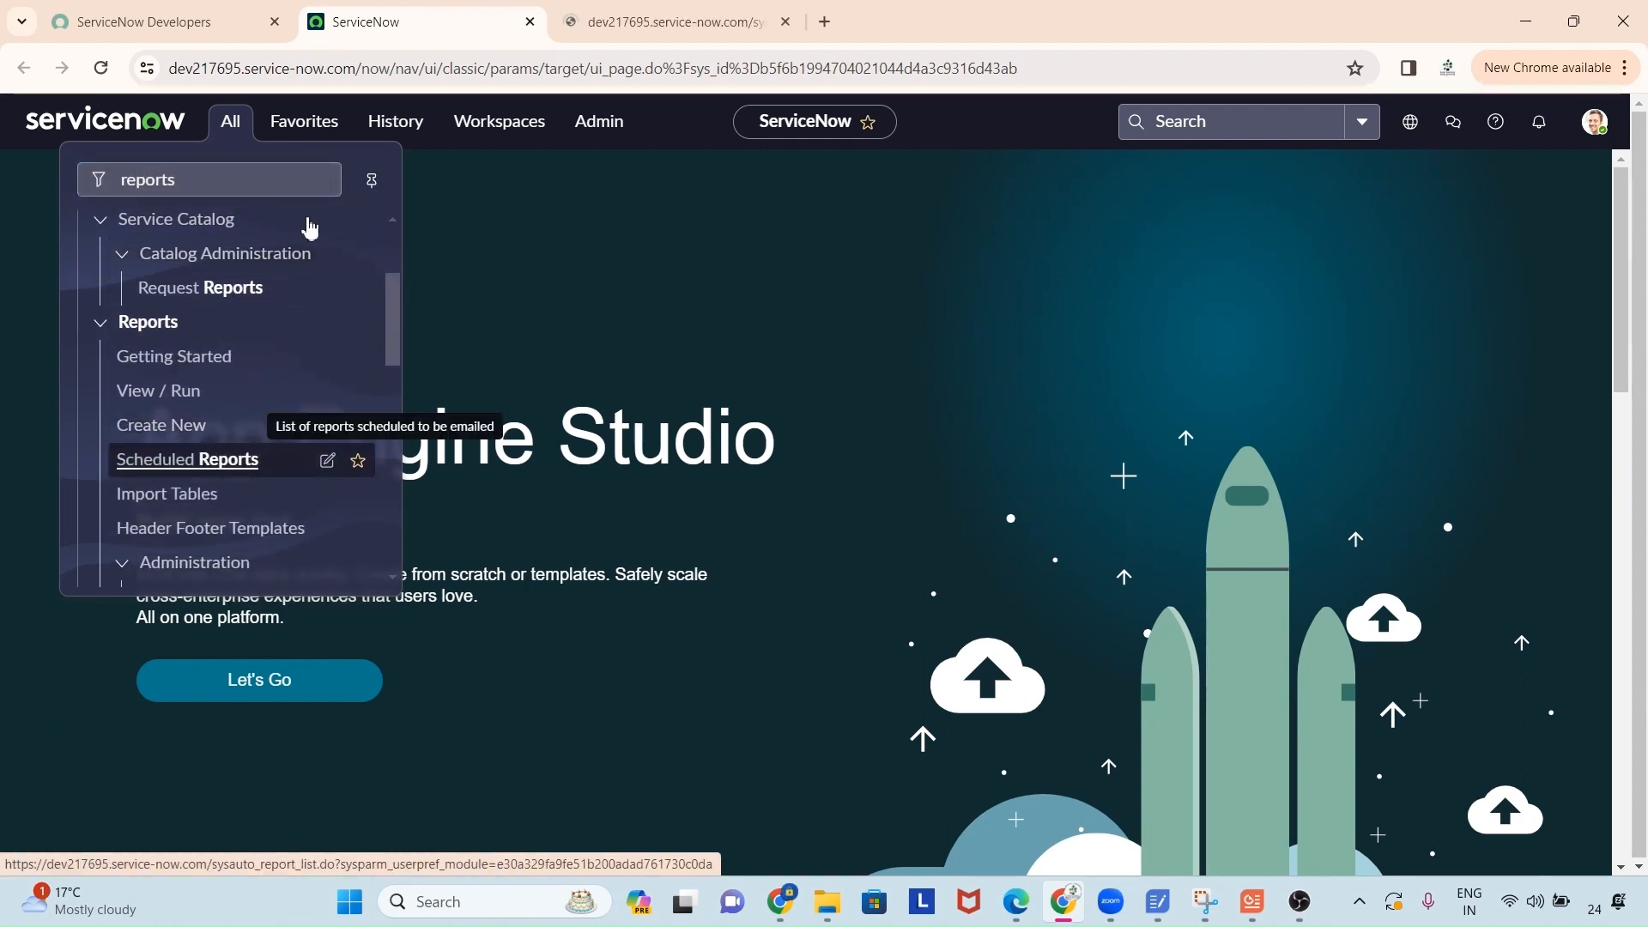
{"action": "left_click", "coordinate": [670, 24]}
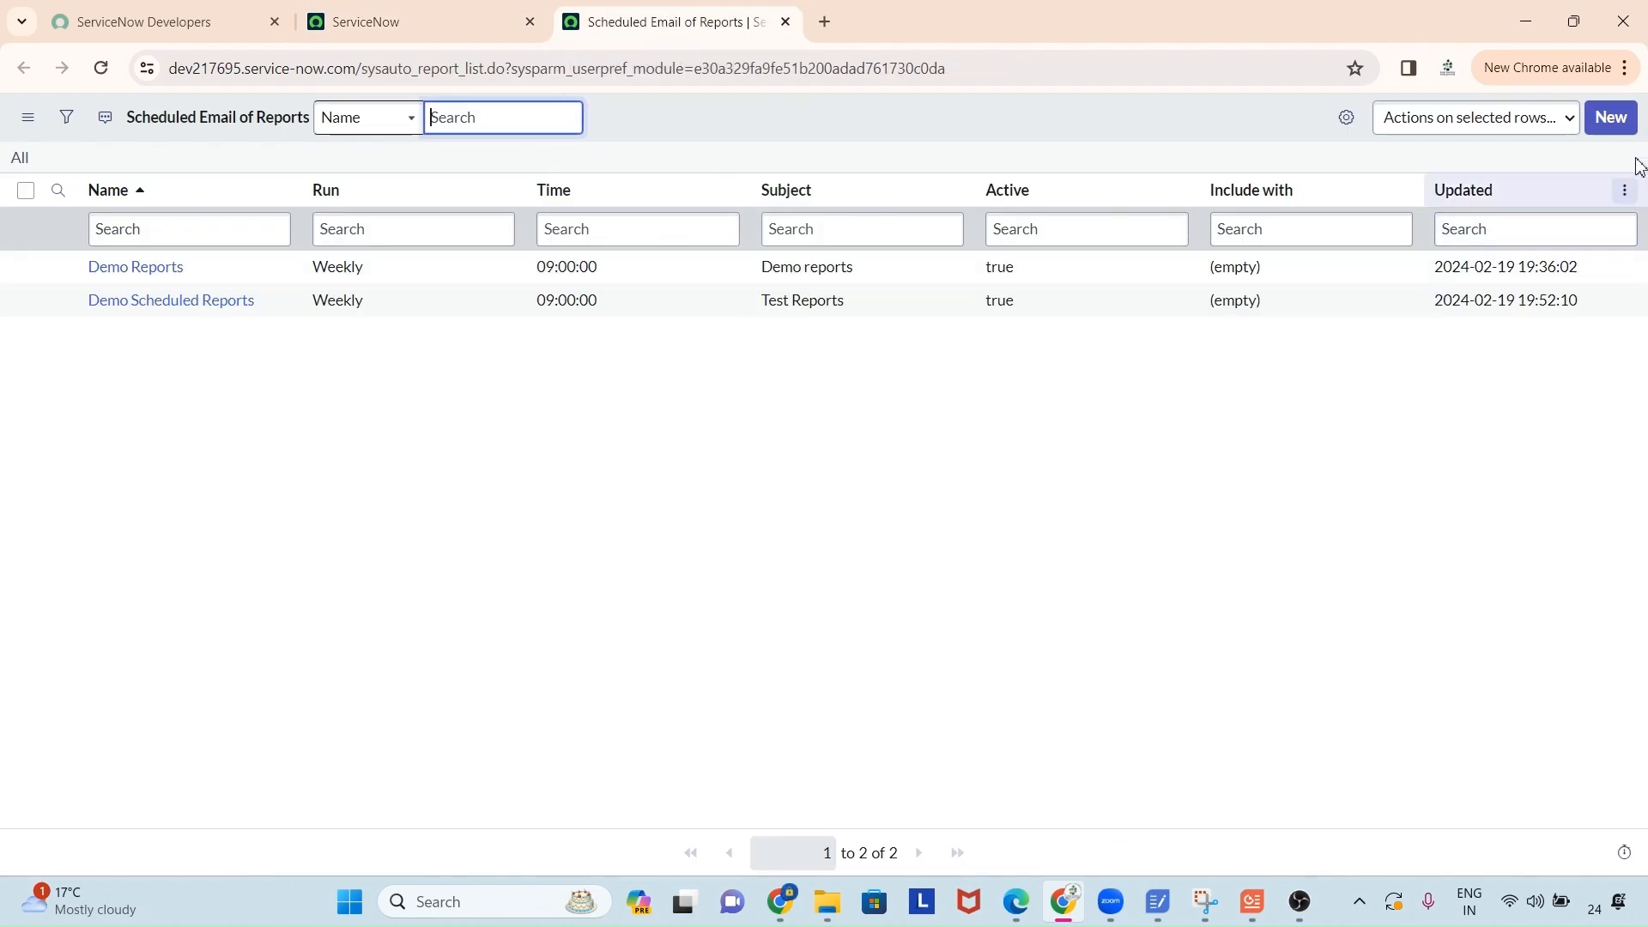
Create a new scheduled report record named "Reports demo new" and select My Groups Work as its report.
{"action": "left_click", "coordinate": [1612, 120]}
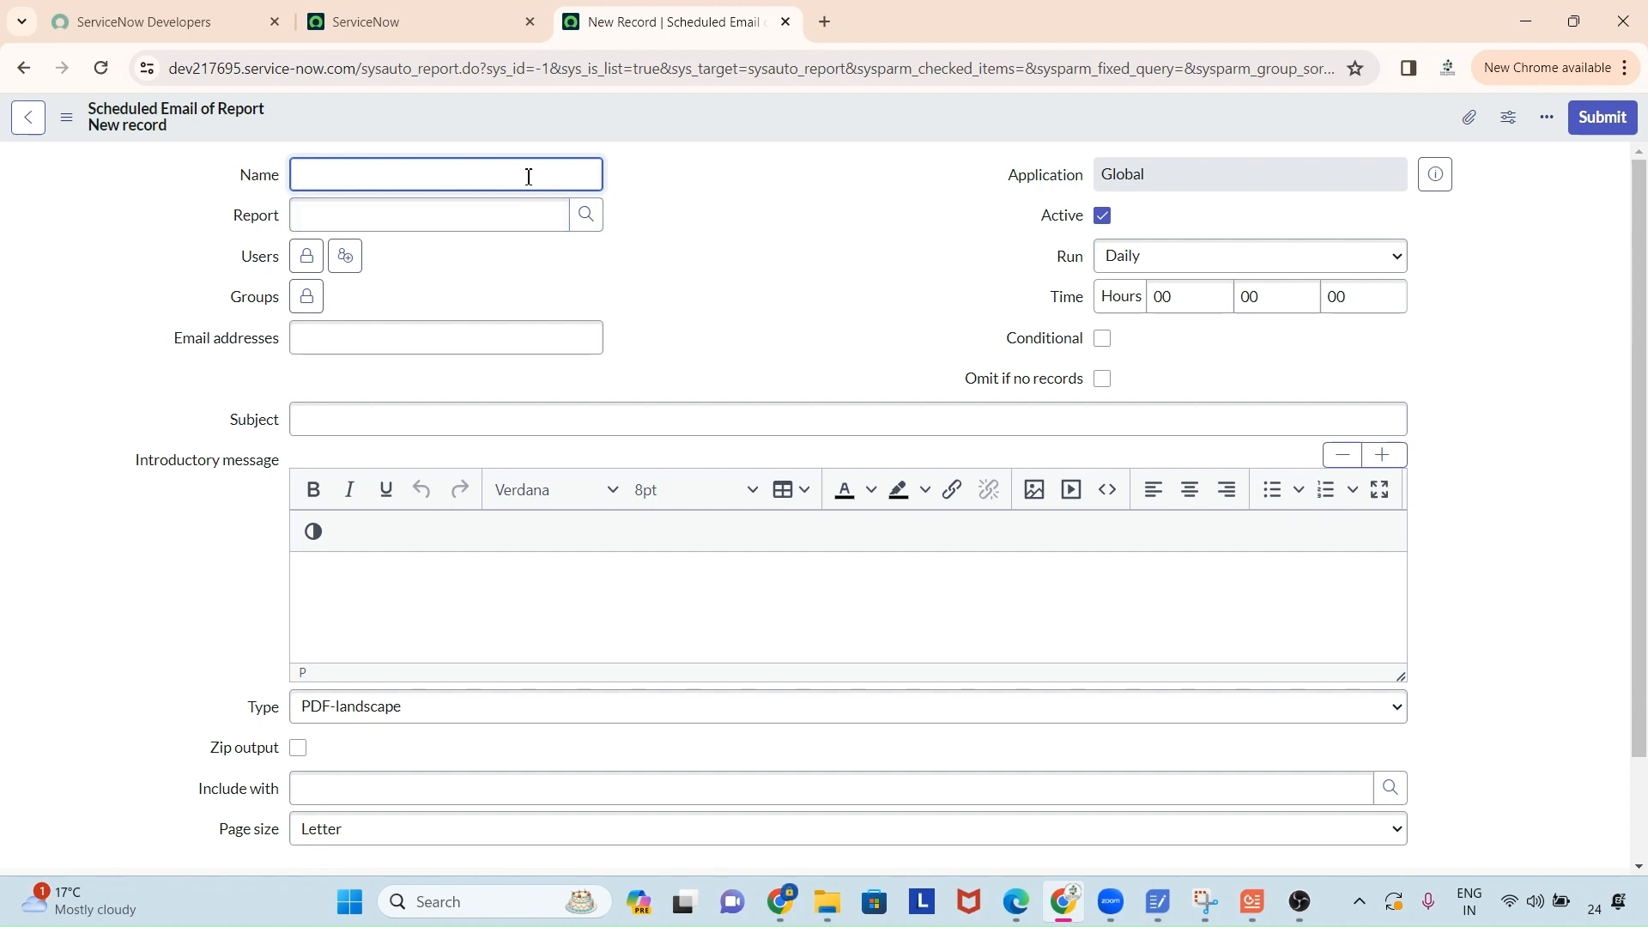
{"action": "type", "text": "Reports demo new"}
{"action": "left_click", "coordinate": [541, 222]}
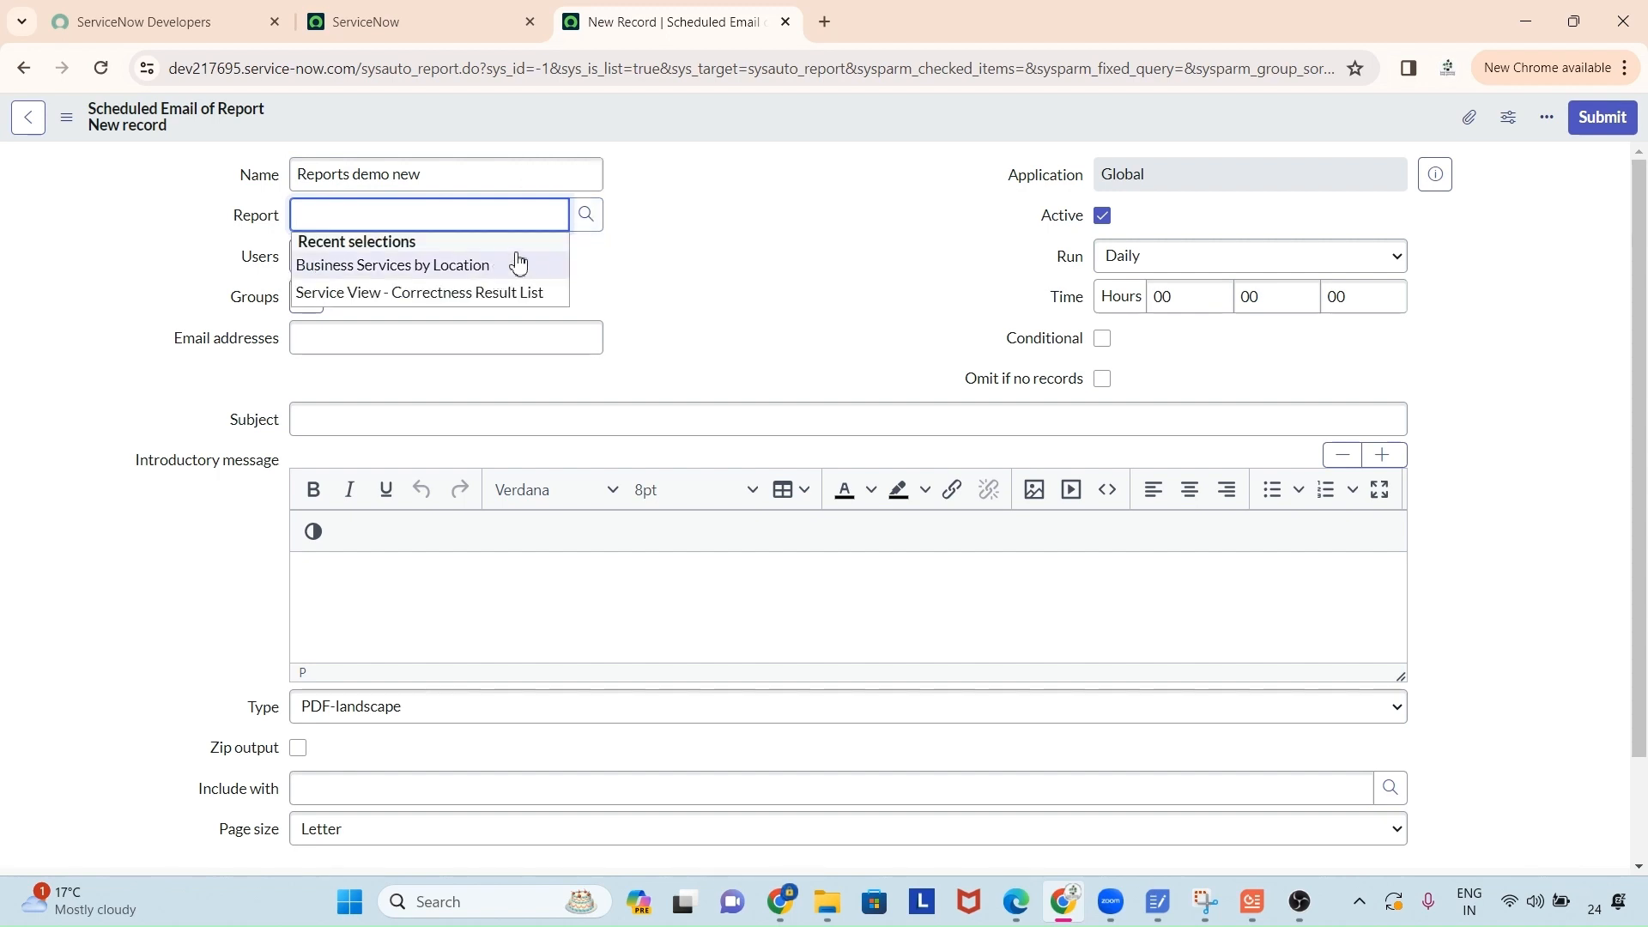
{"action": "left_click", "coordinate": [590, 229]}
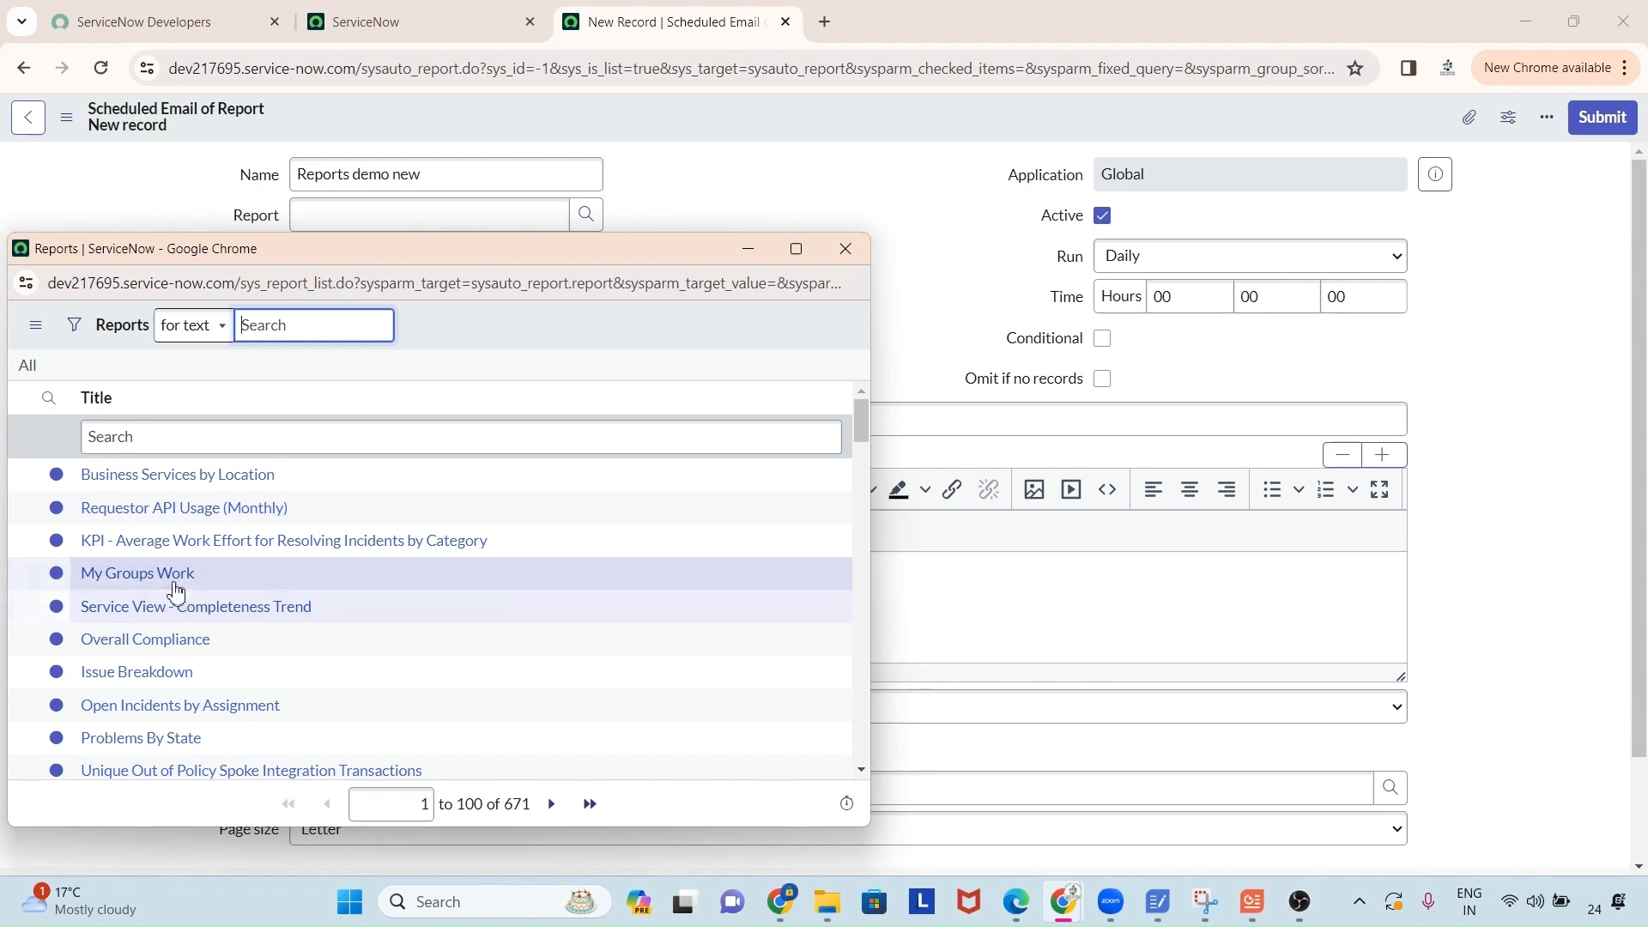
{"action": "left_click", "coordinate": [167, 573]}
{"action": "left_click", "coordinate": [731, 287]}
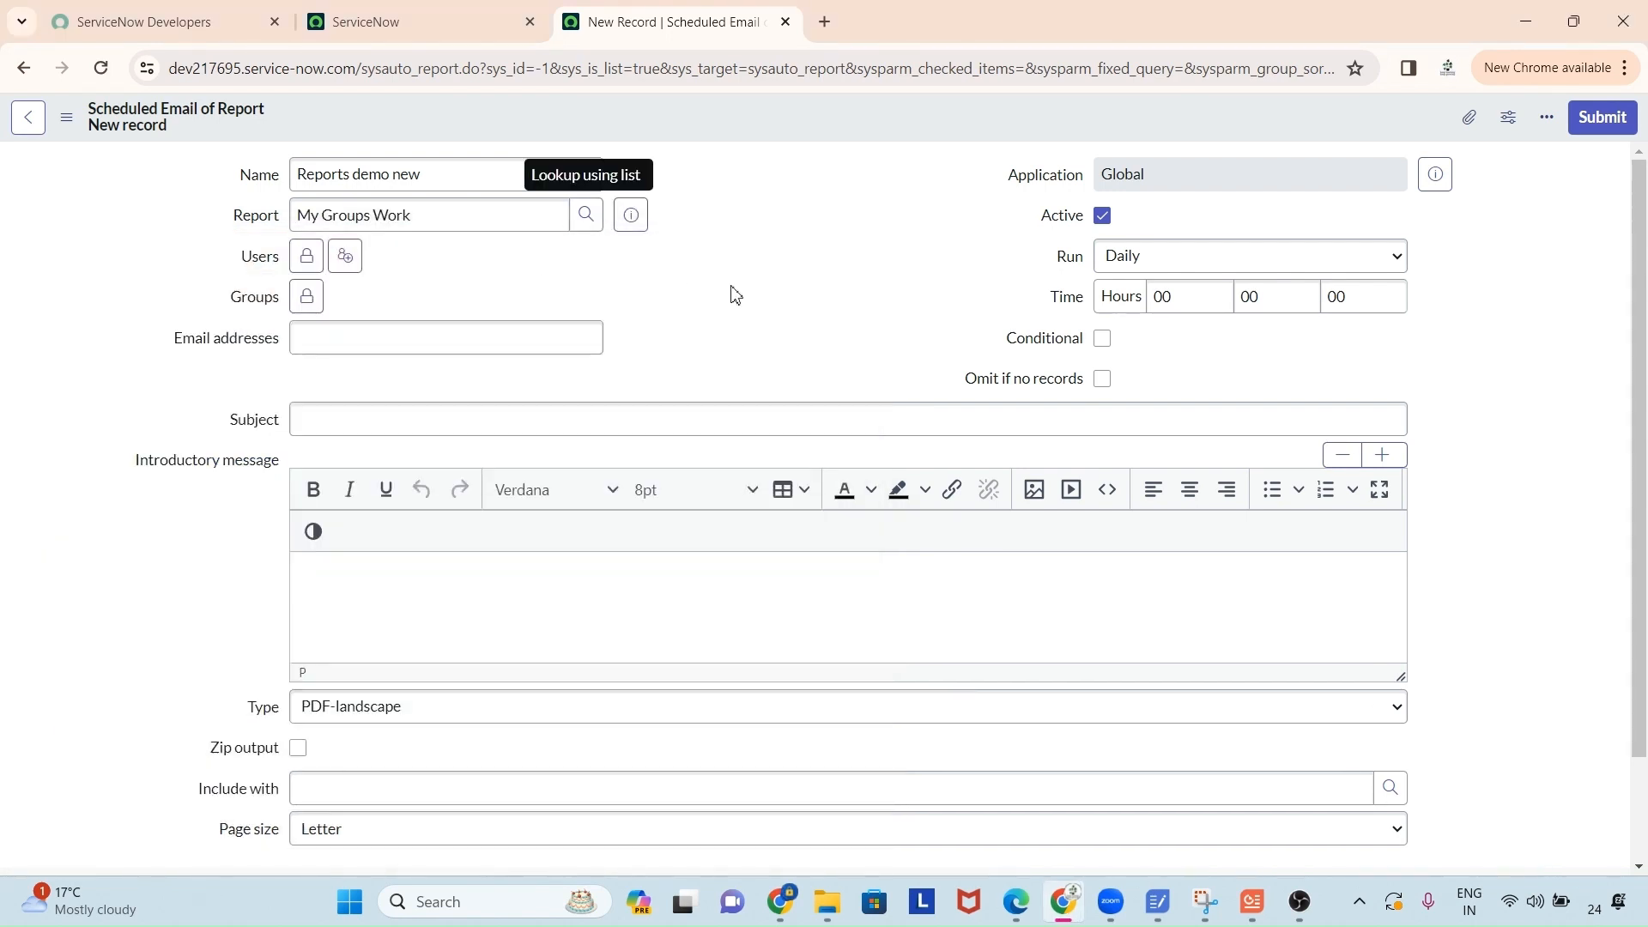
{"action": "left_click", "coordinate": [467, 222]}
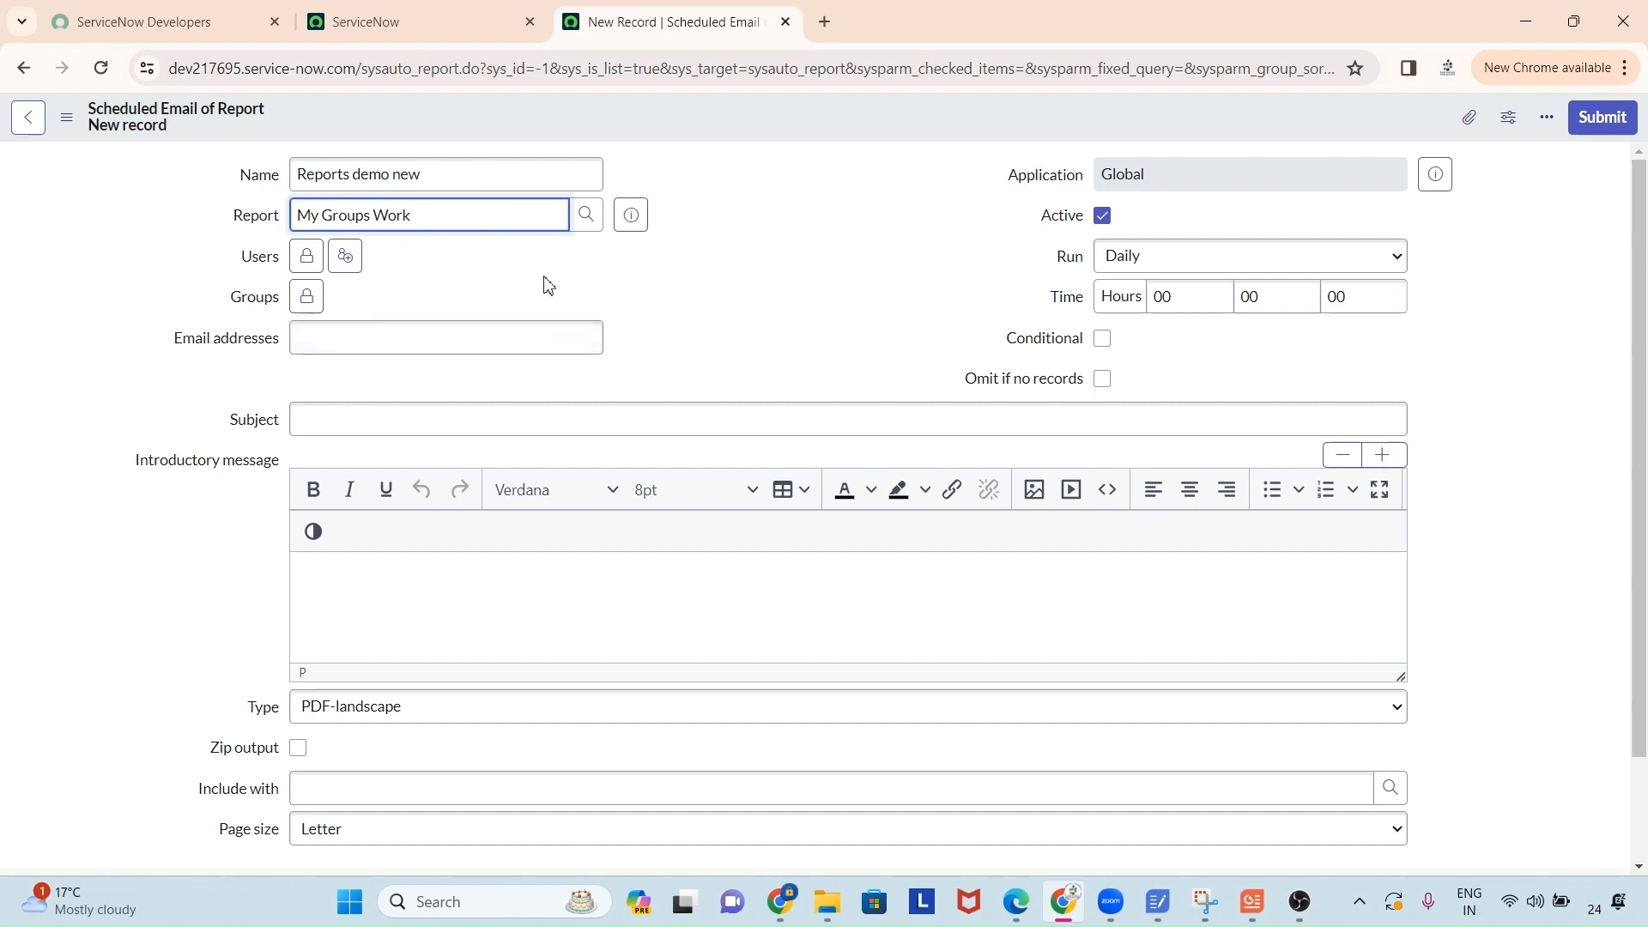
Add System Administrator to the scheduled report's Users and lock the recipient list.
{"action": "left_click", "coordinate": [306, 256]}
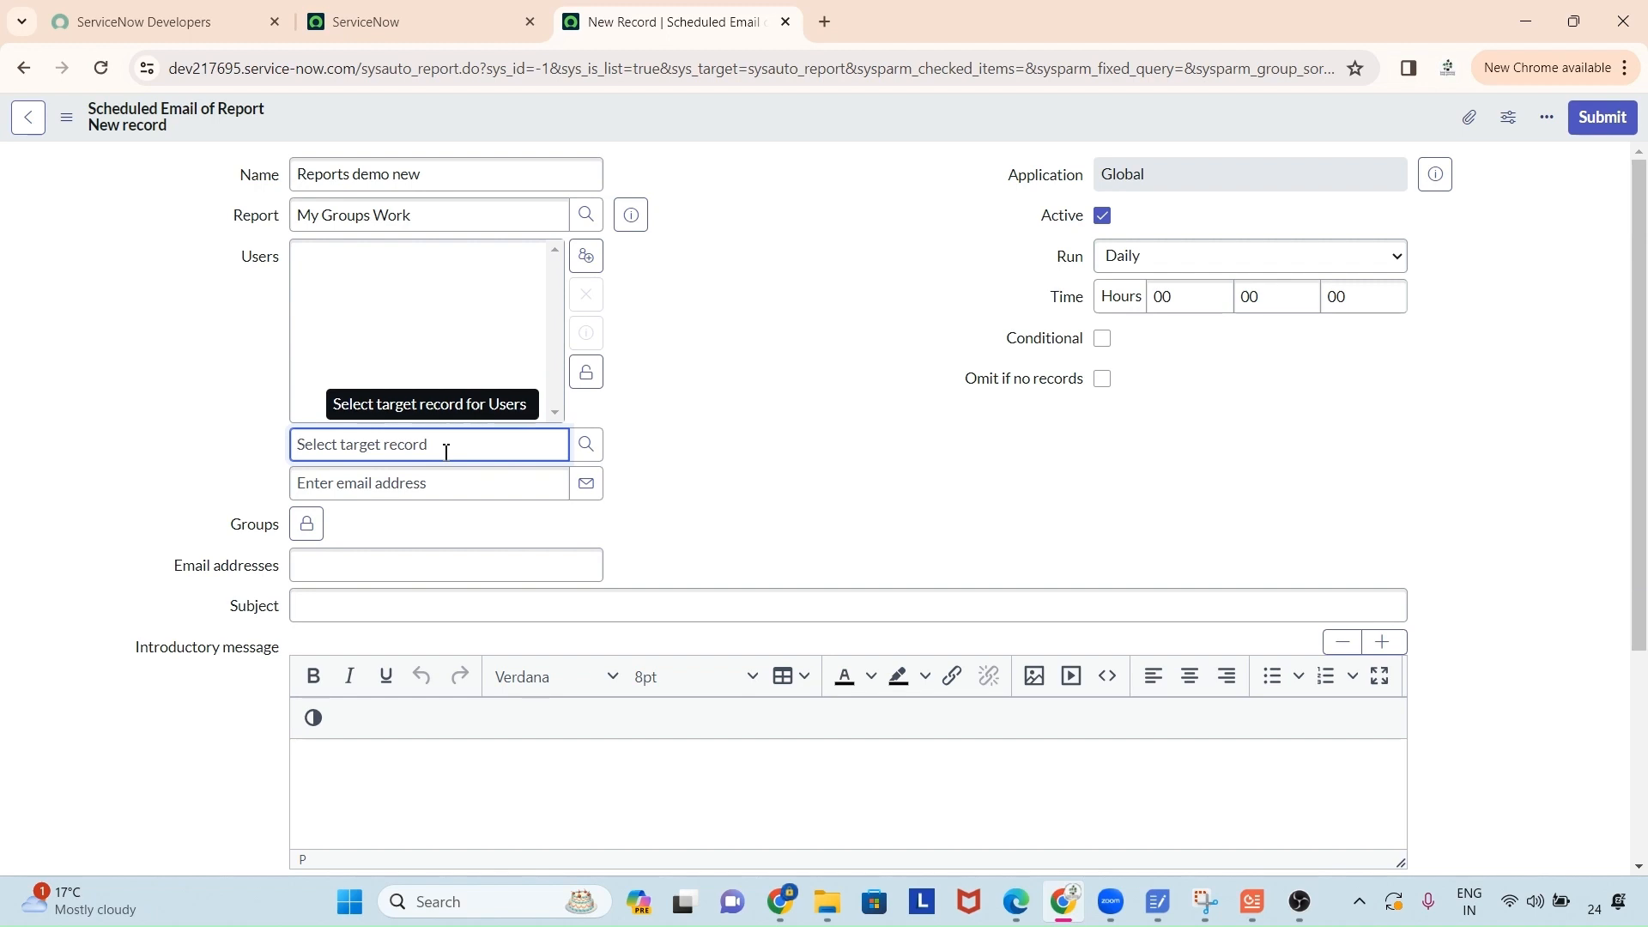
{"action": "type", "text": "system a"}
{"action": "left_click", "coordinate": [445, 479]}
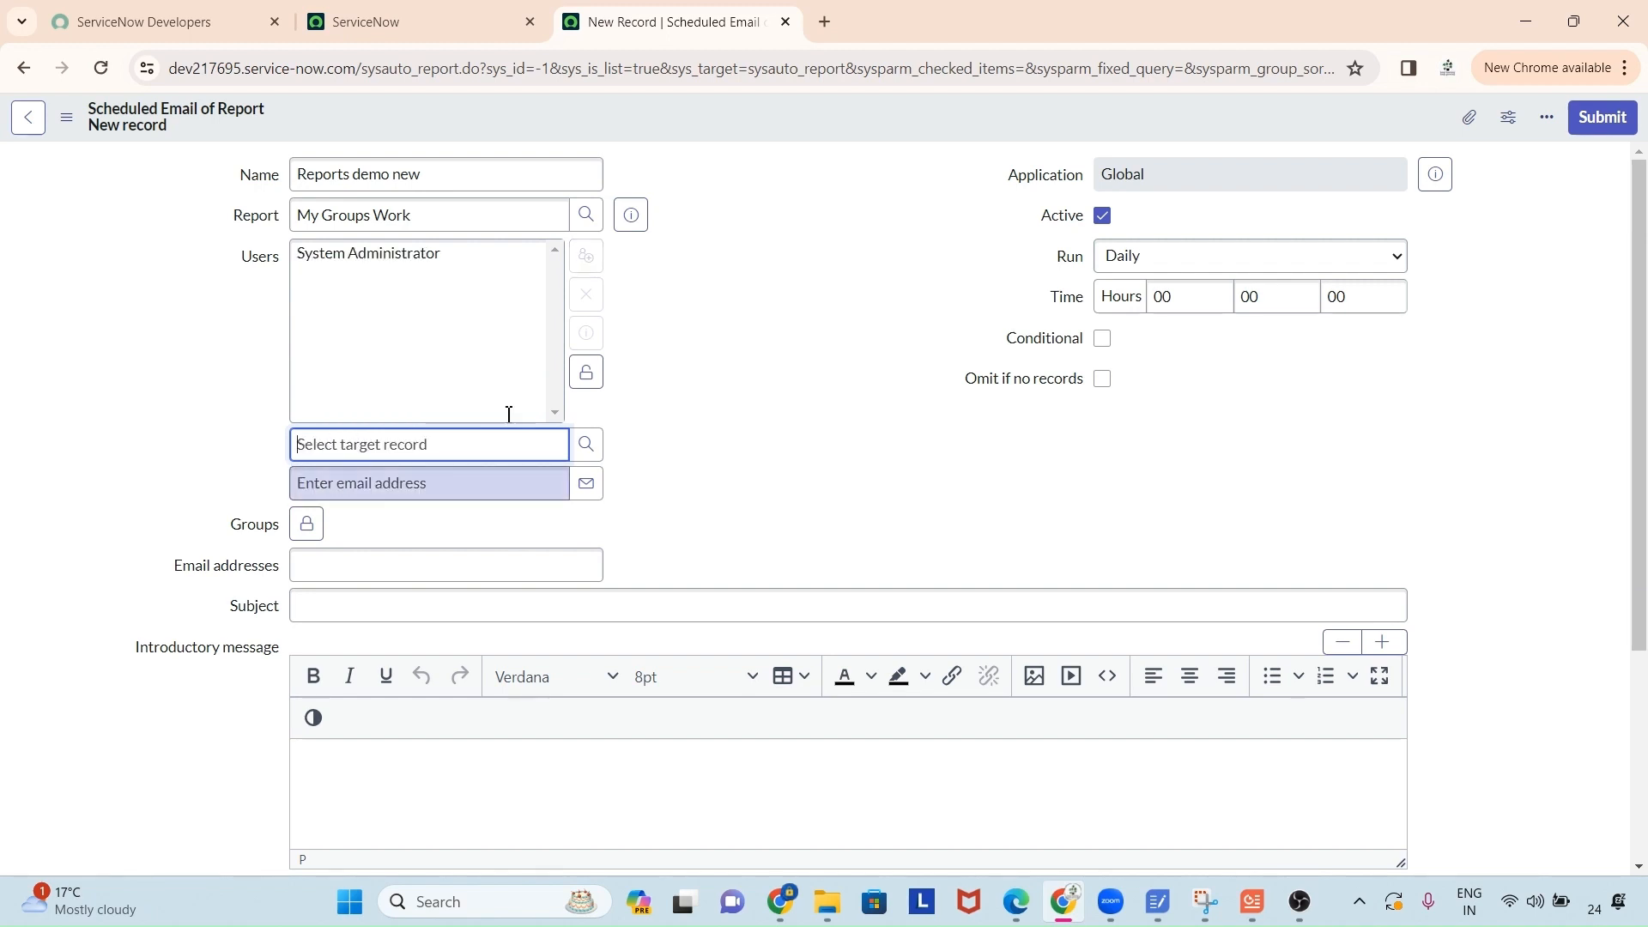
{"action": "left_click", "coordinate": [598, 384]}
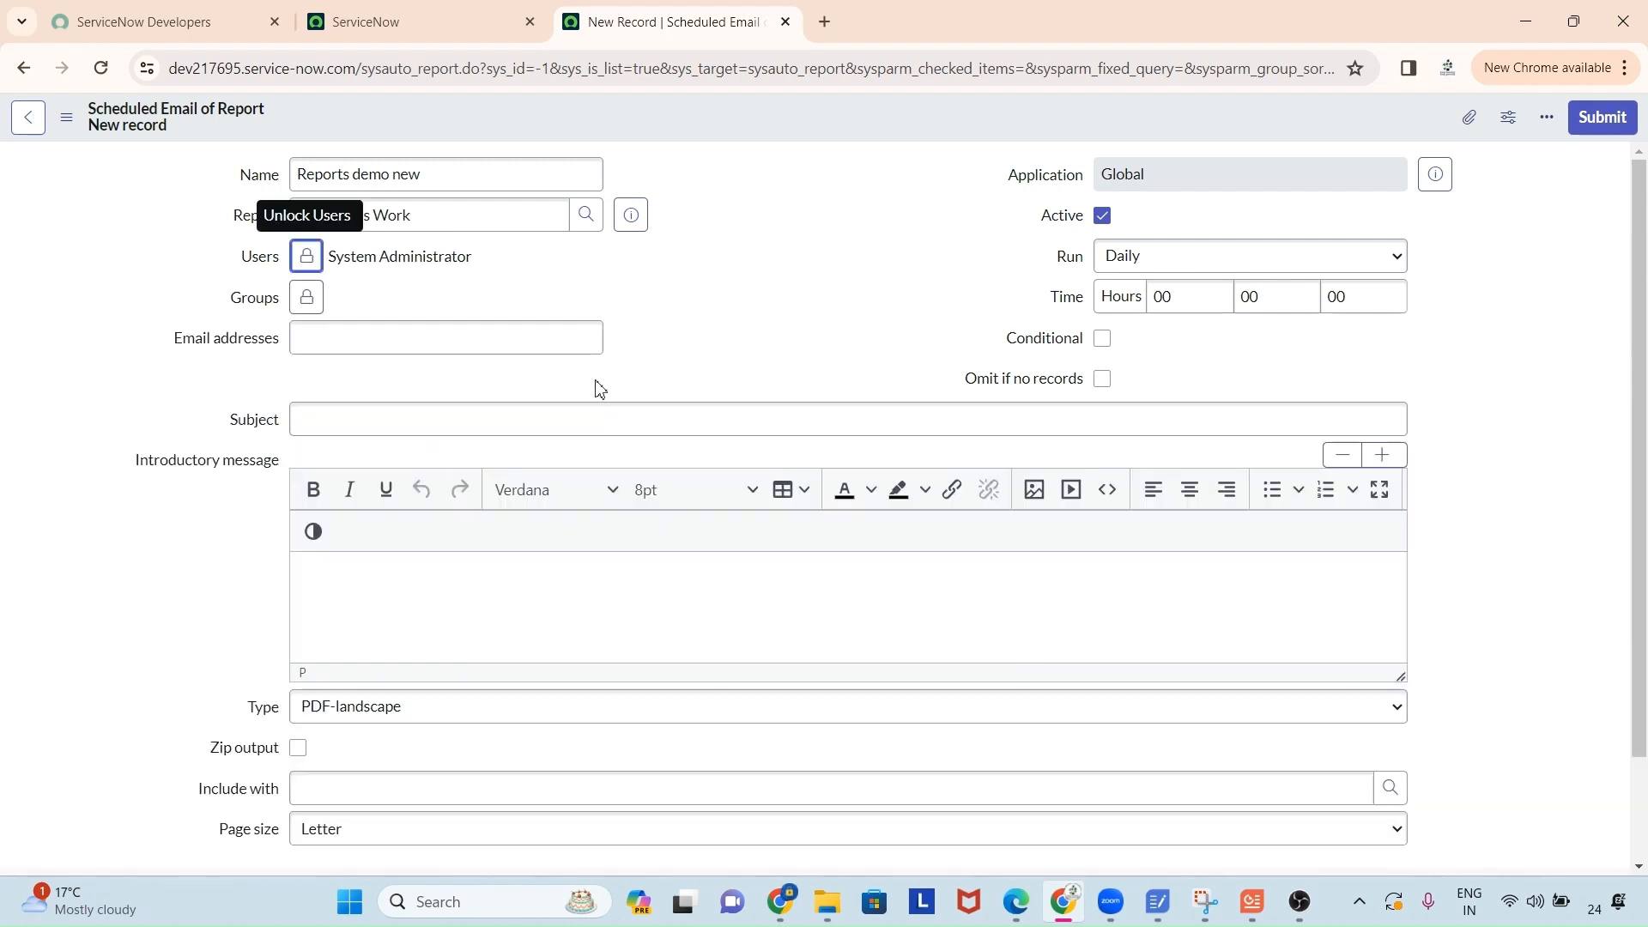
{"action": "left_click", "coordinate": [54, 337]}
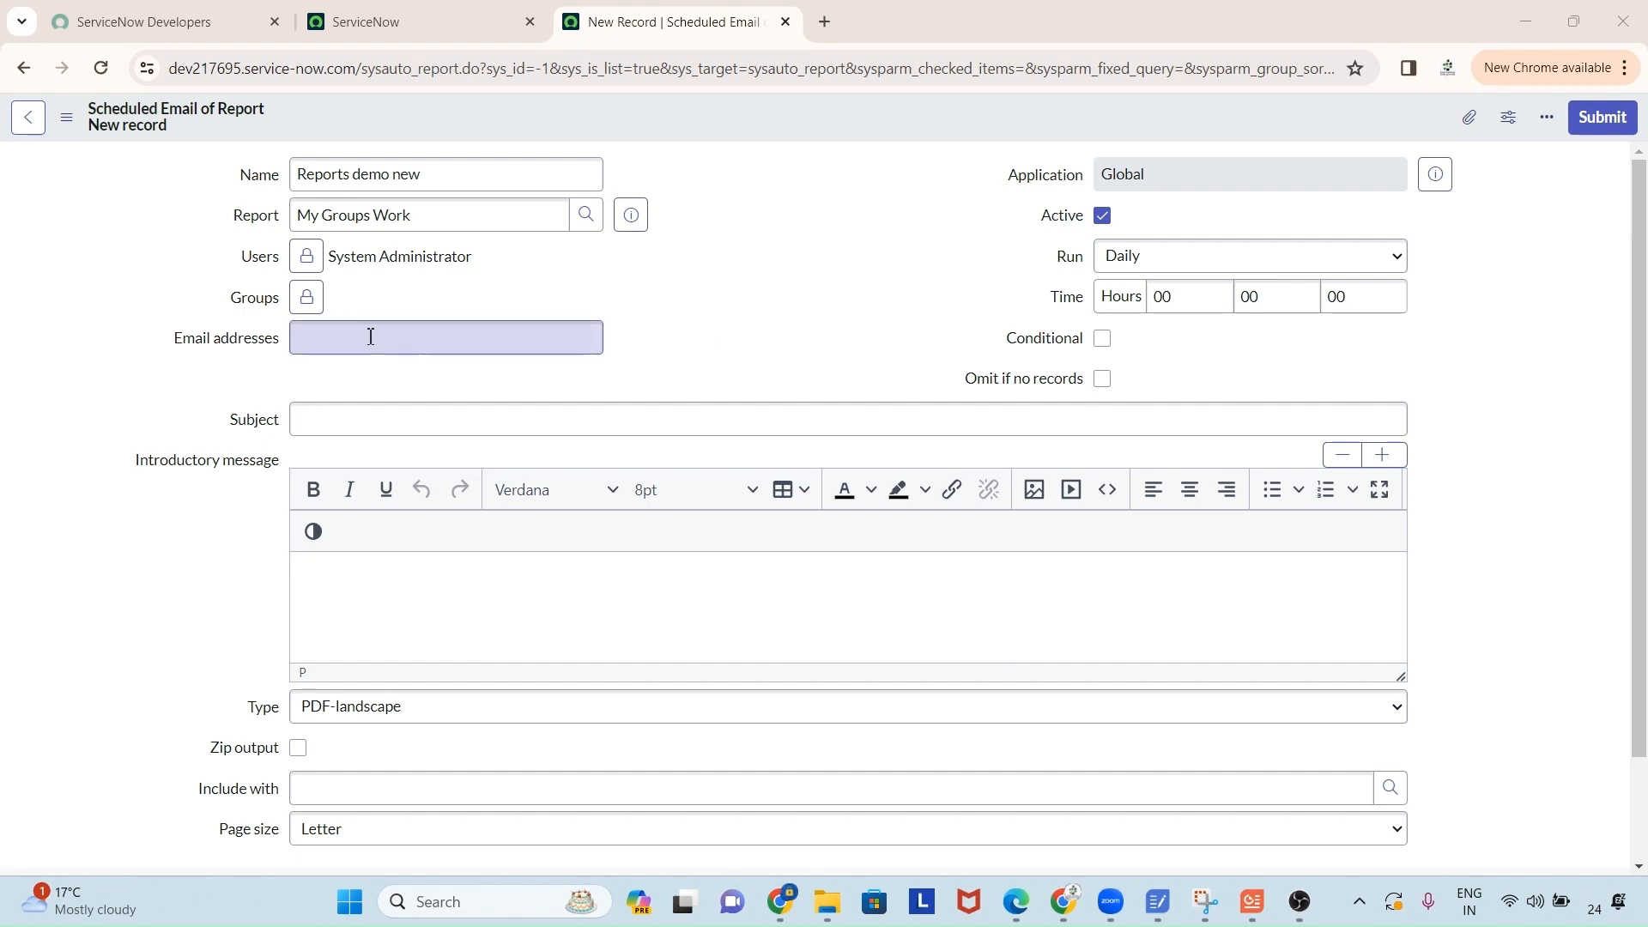
{"action": "left_click", "coordinate": [308, 308]}
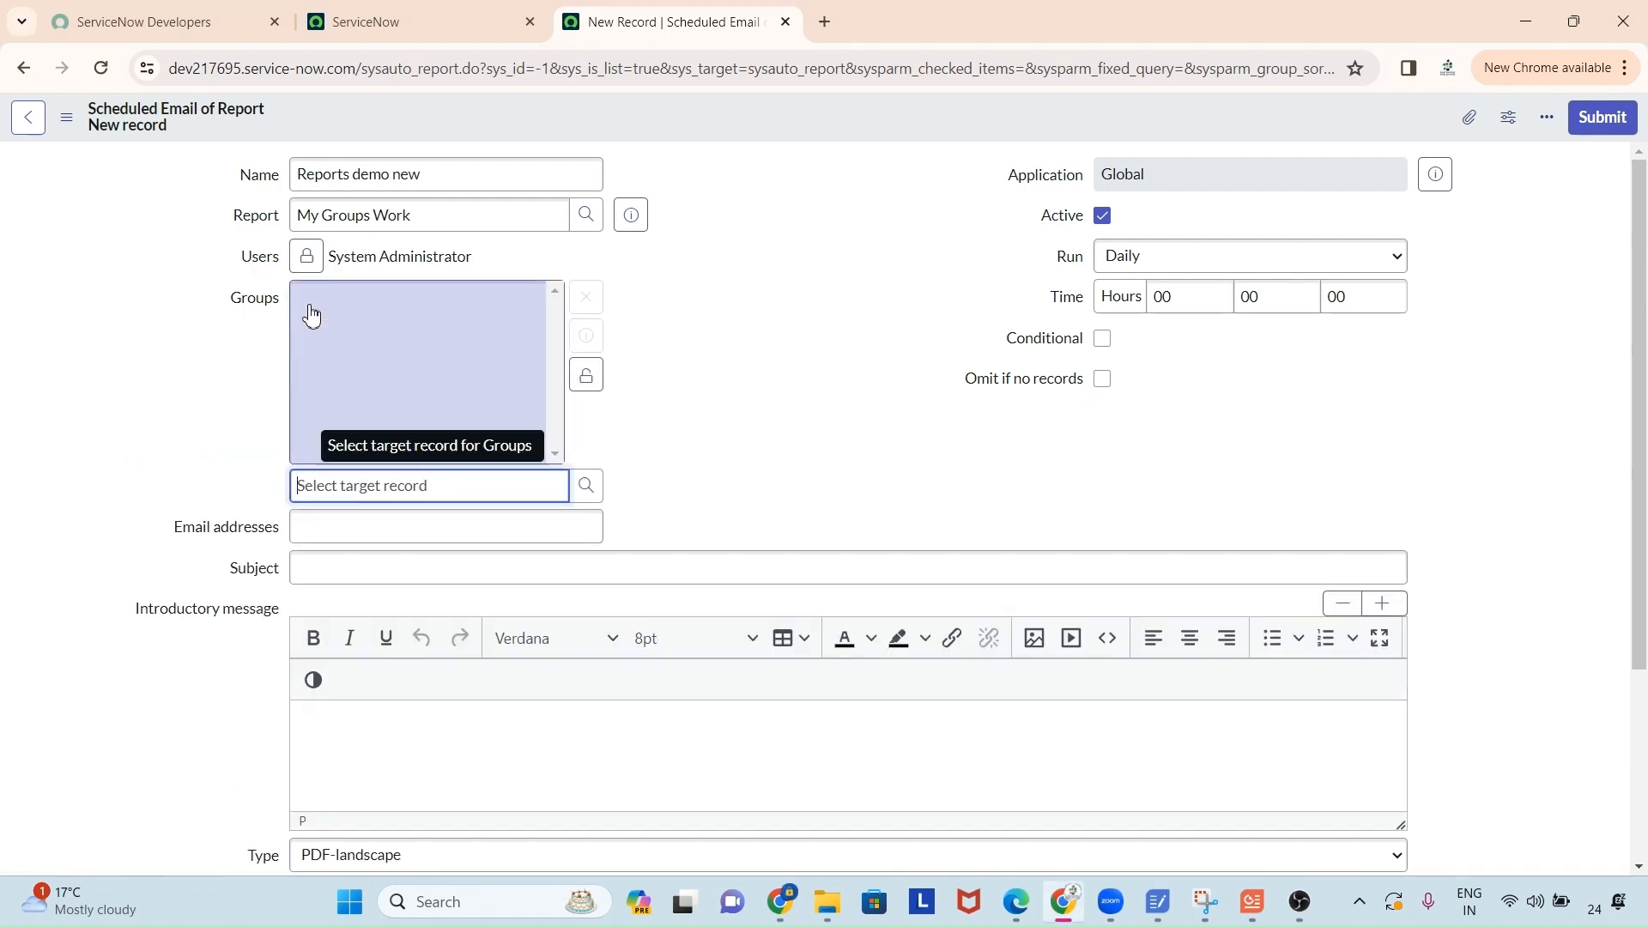
{"action": "left_click", "coordinate": [586, 375]}
{"action": "left_click", "coordinate": [417, 335]}
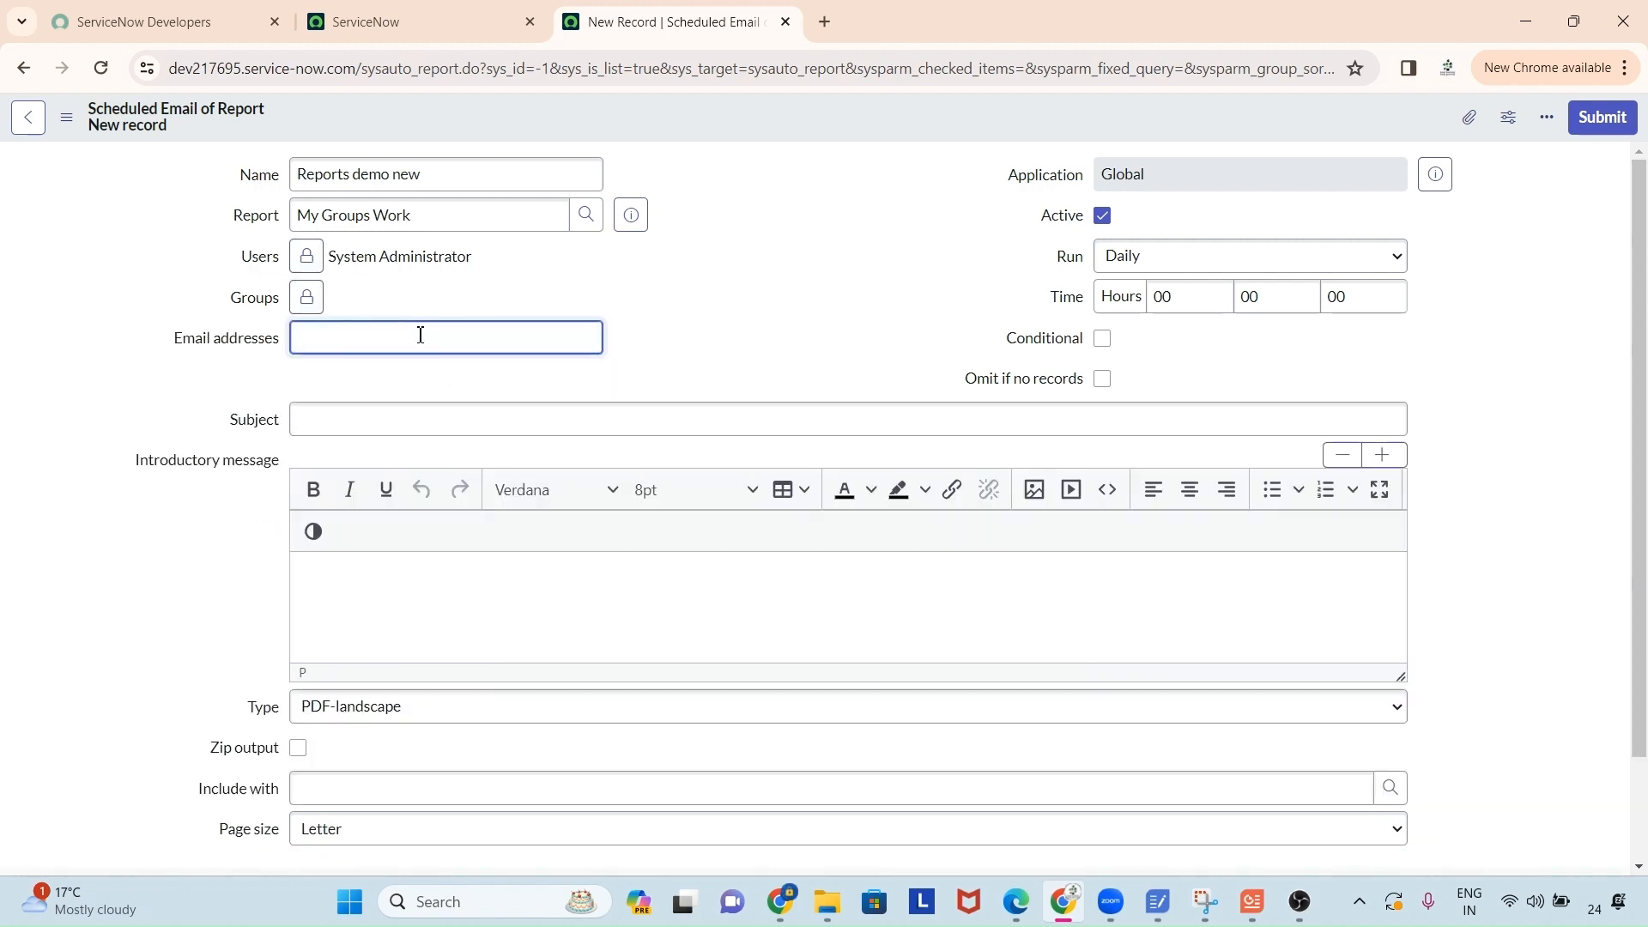
{"action": "left_click", "coordinate": [706, 338]}
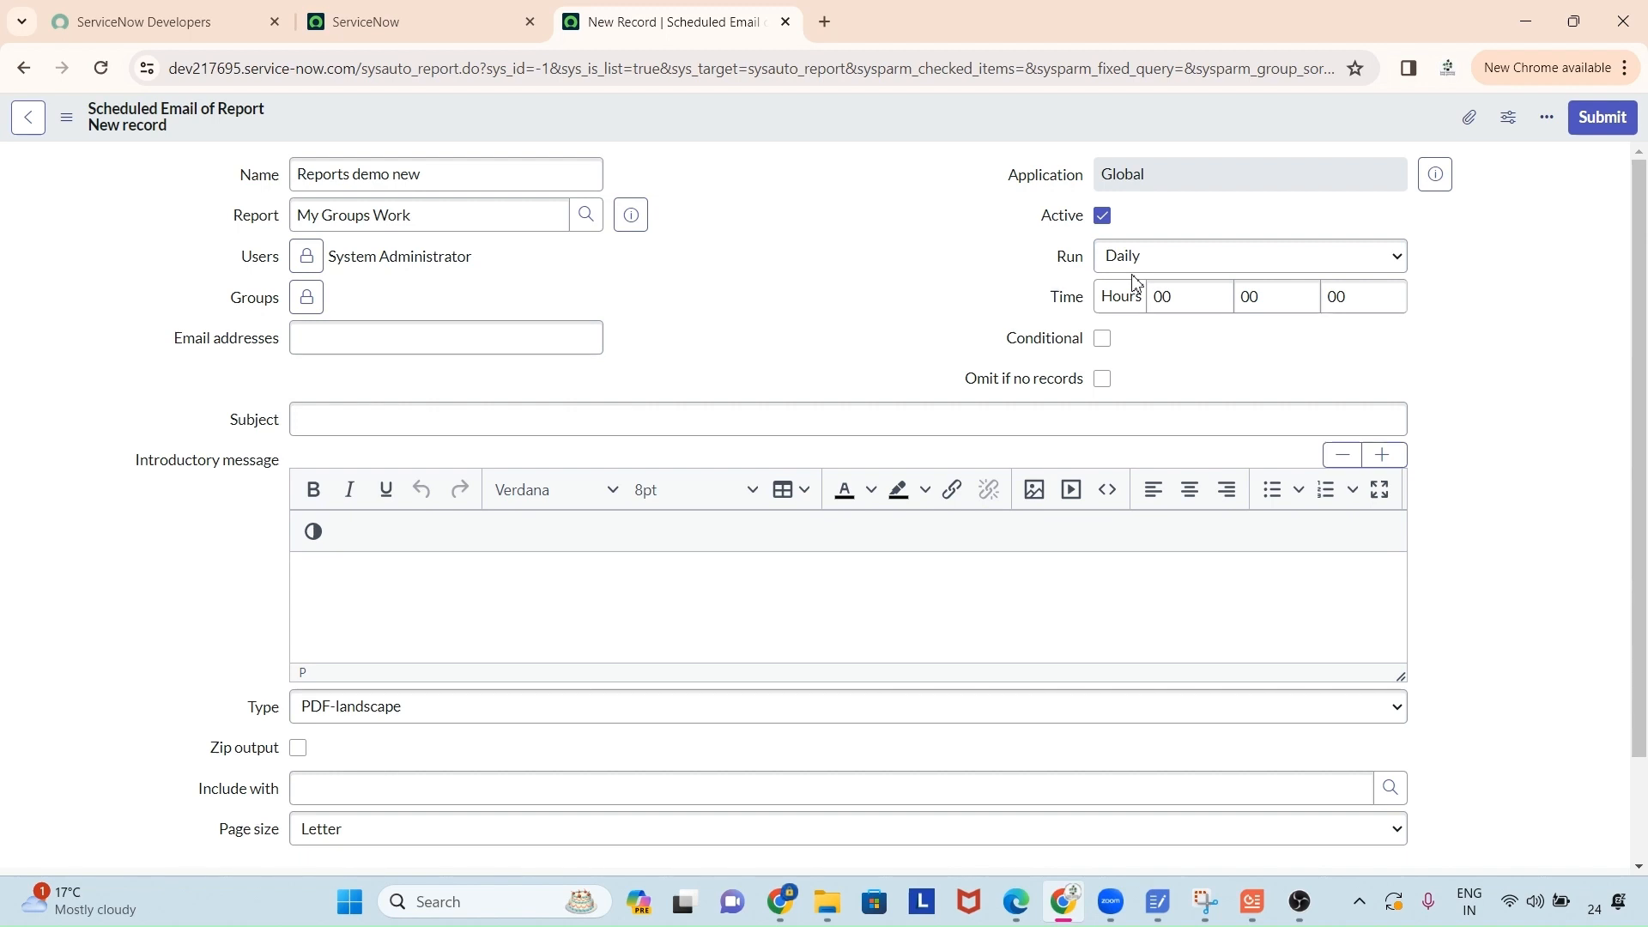
Review the run frequency options, keep Daily, and set the run time to 08 hours.
{"action": "left_click", "coordinate": [1172, 258]}
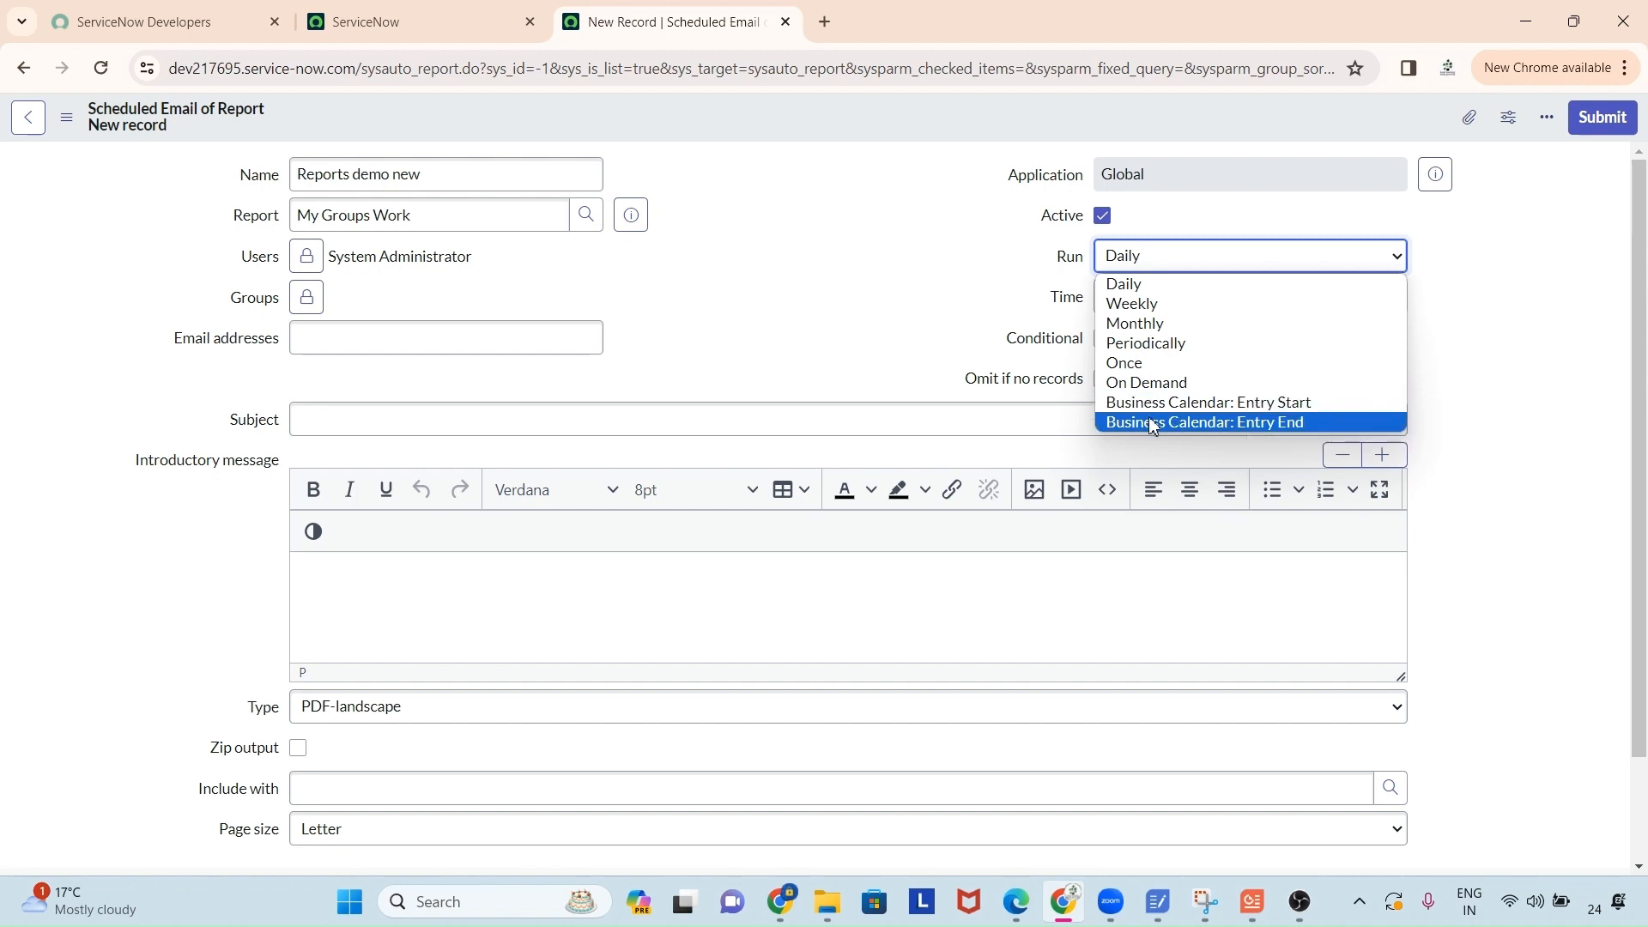
{"action": "left_click", "coordinate": [945, 294]}
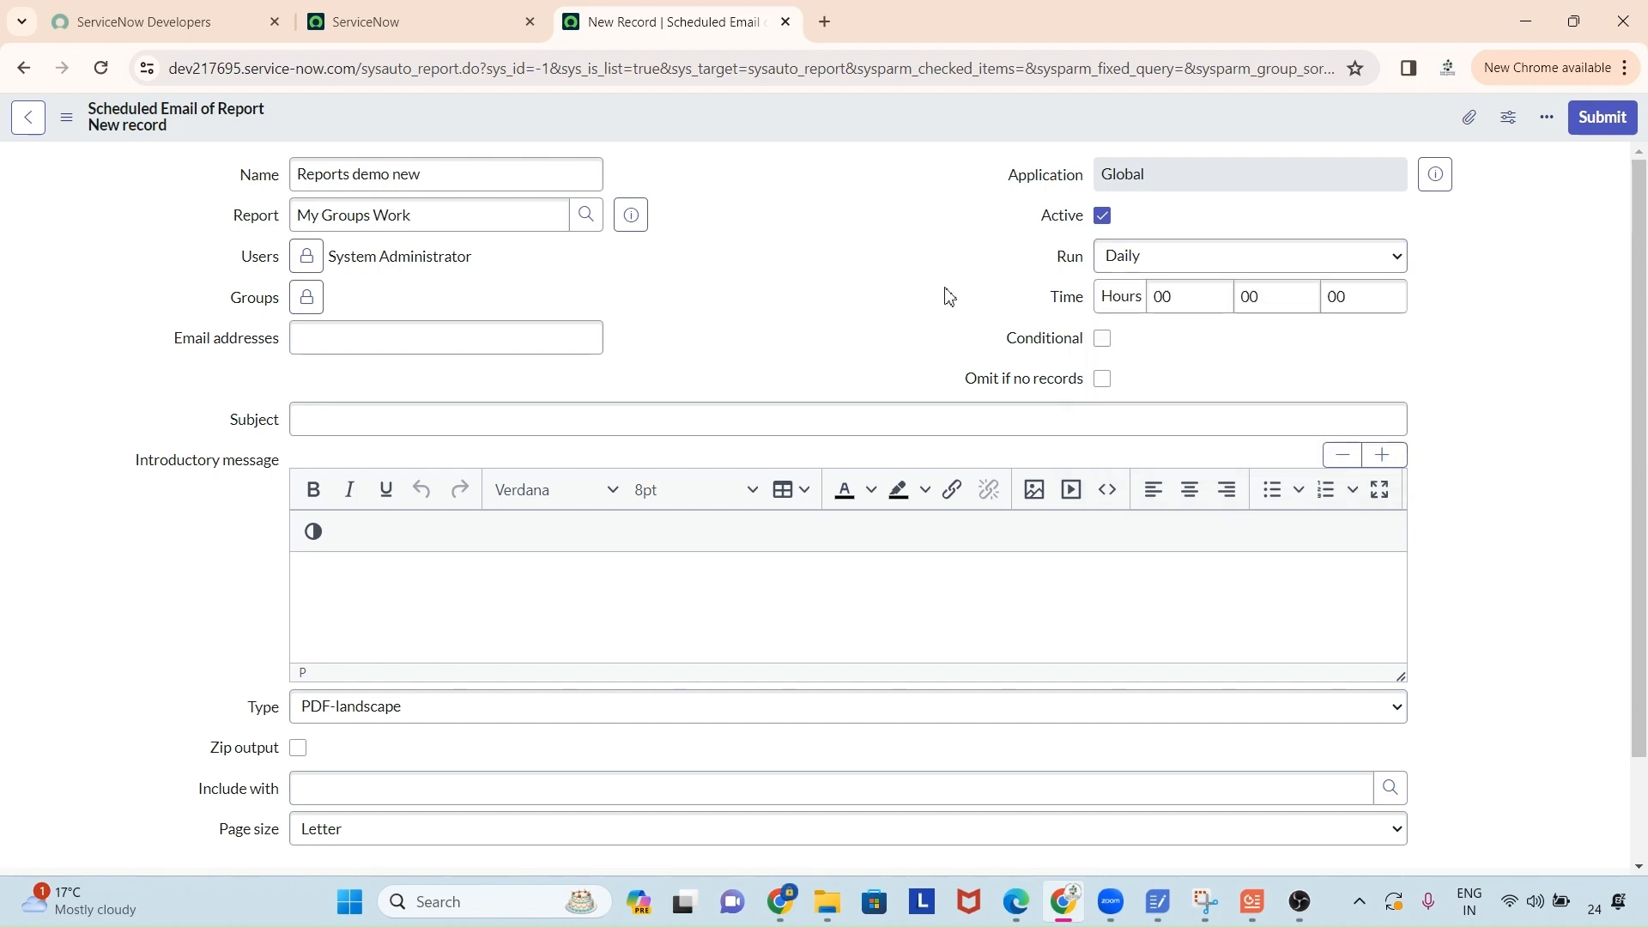
{"action": "left_click", "coordinate": [1177, 297]}
{"action": "key", "text": "BackSpace"}
{"action": "type", "text": "8"}
{"action": "left_click", "coordinate": [870, 333]}
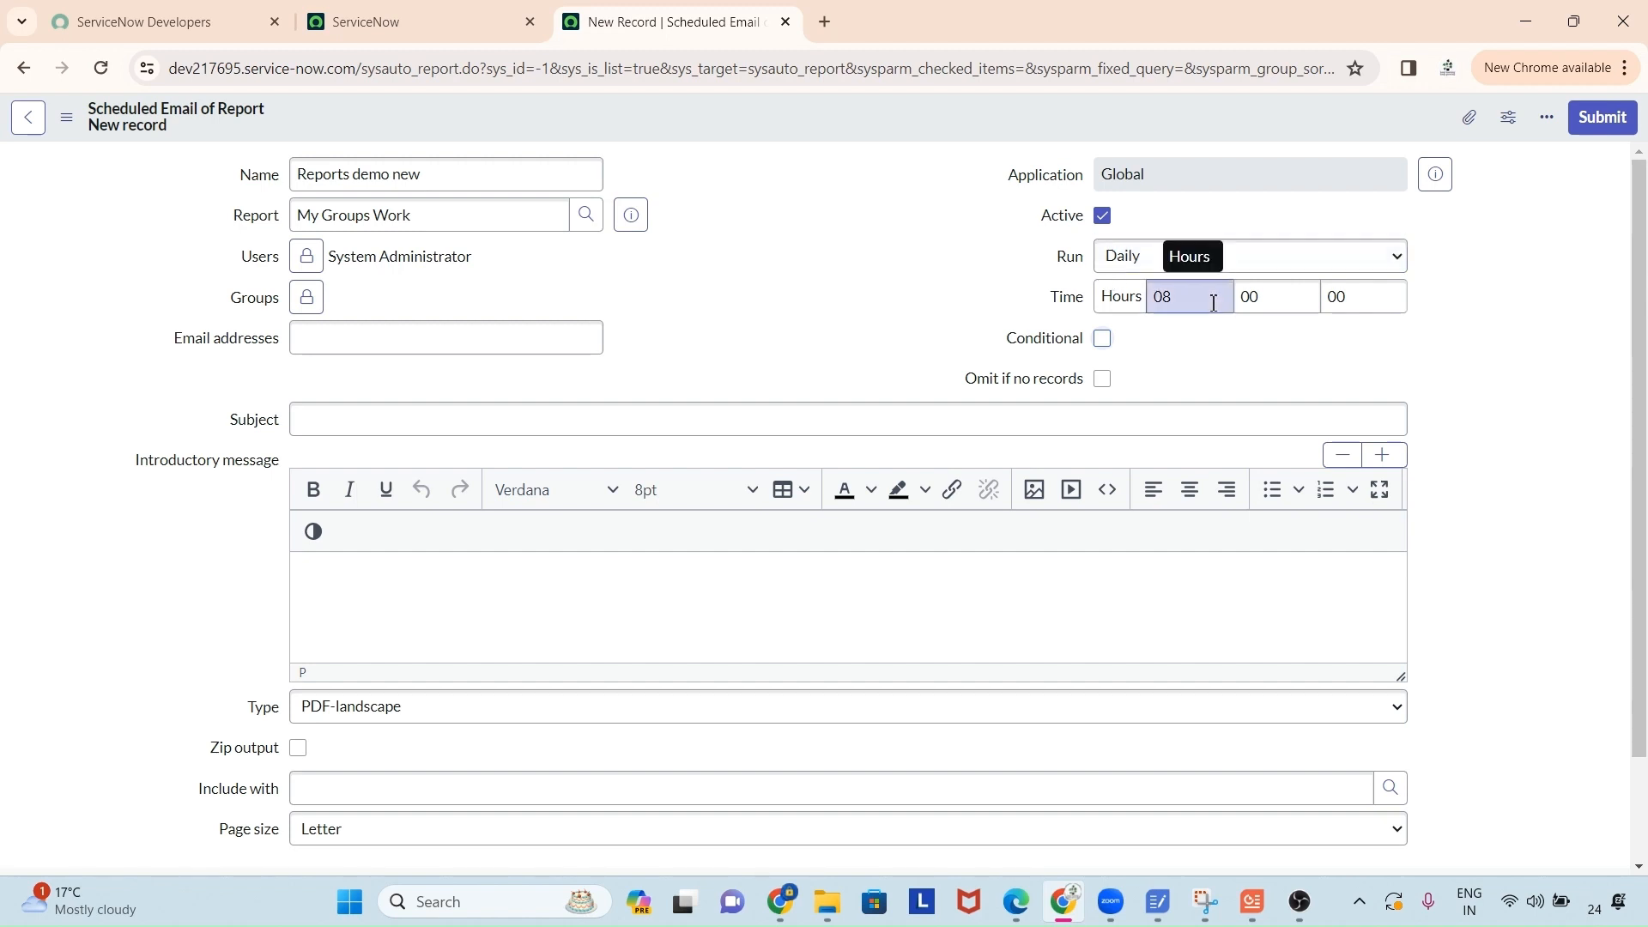
{"action": "left_click", "coordinate": [1102, 340]}
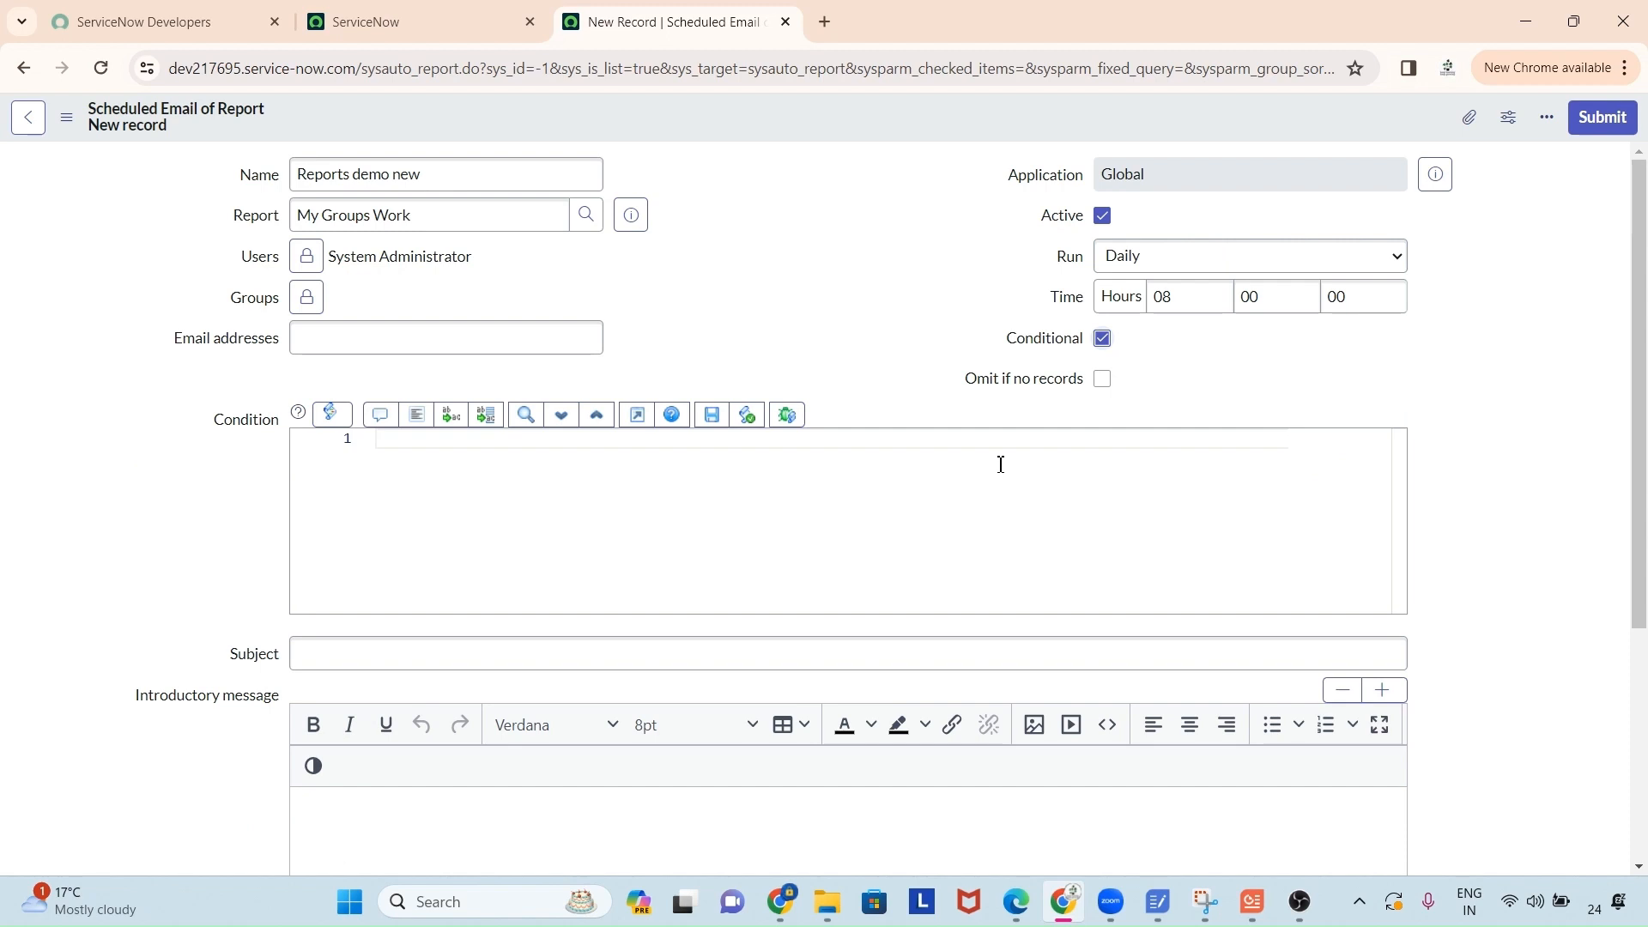
{"action": "left_click", "coordinate": [1001, 464]}
{"action": "left_click", "coordinate": [1163, 257]}
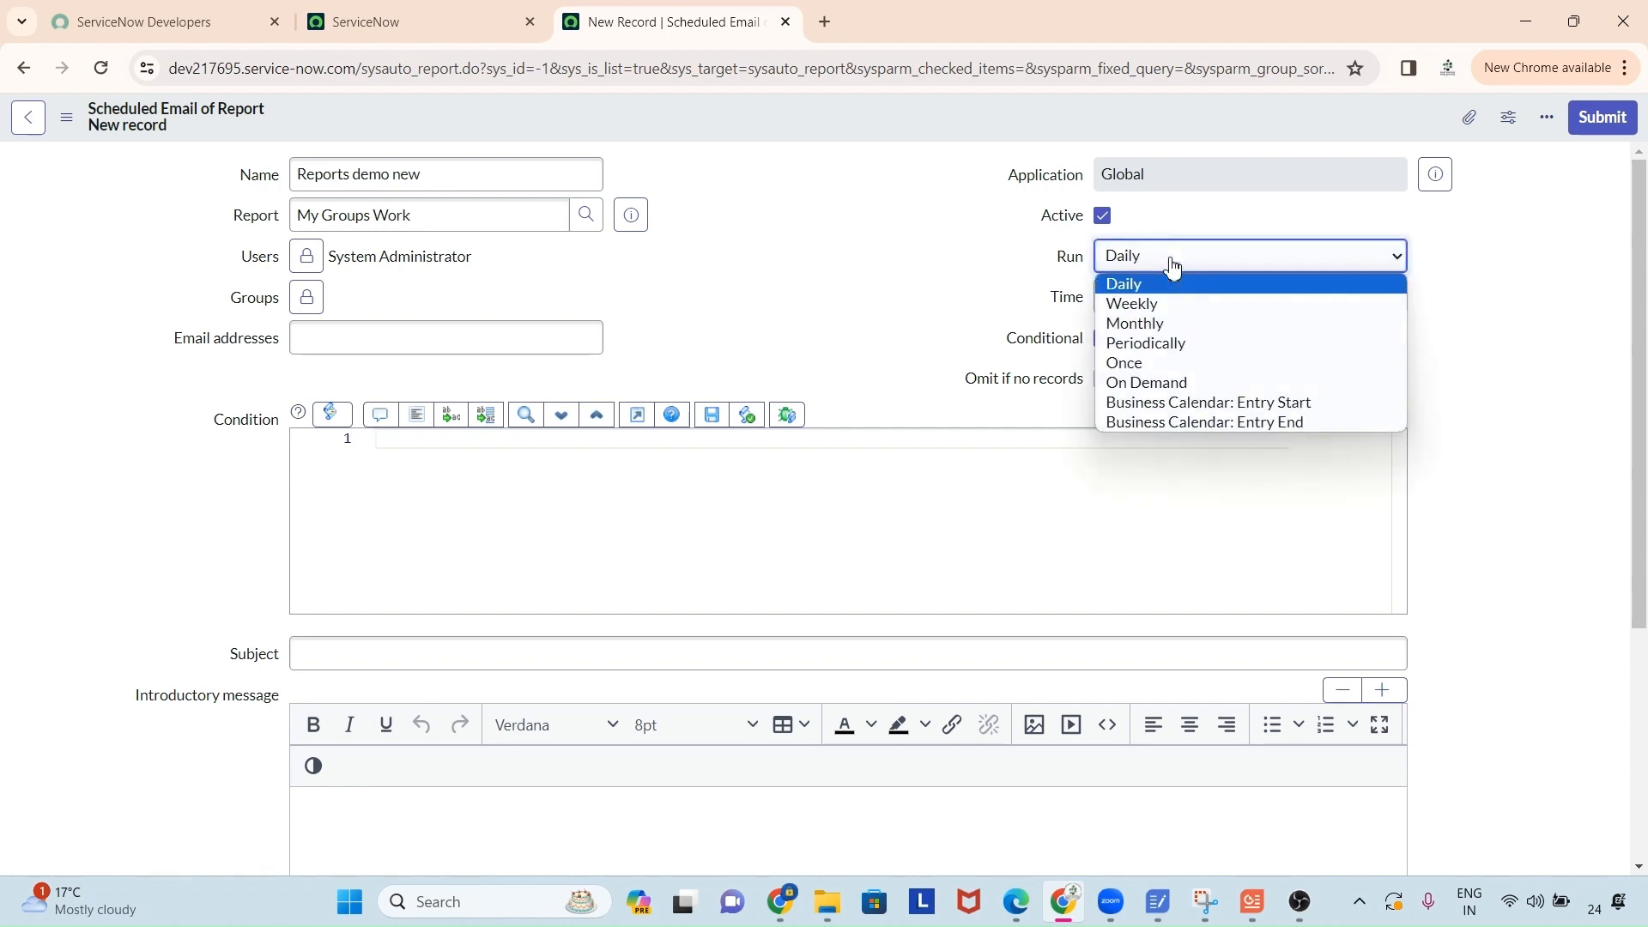
{"action": "left_click", "coordinate": [1165, 384]}
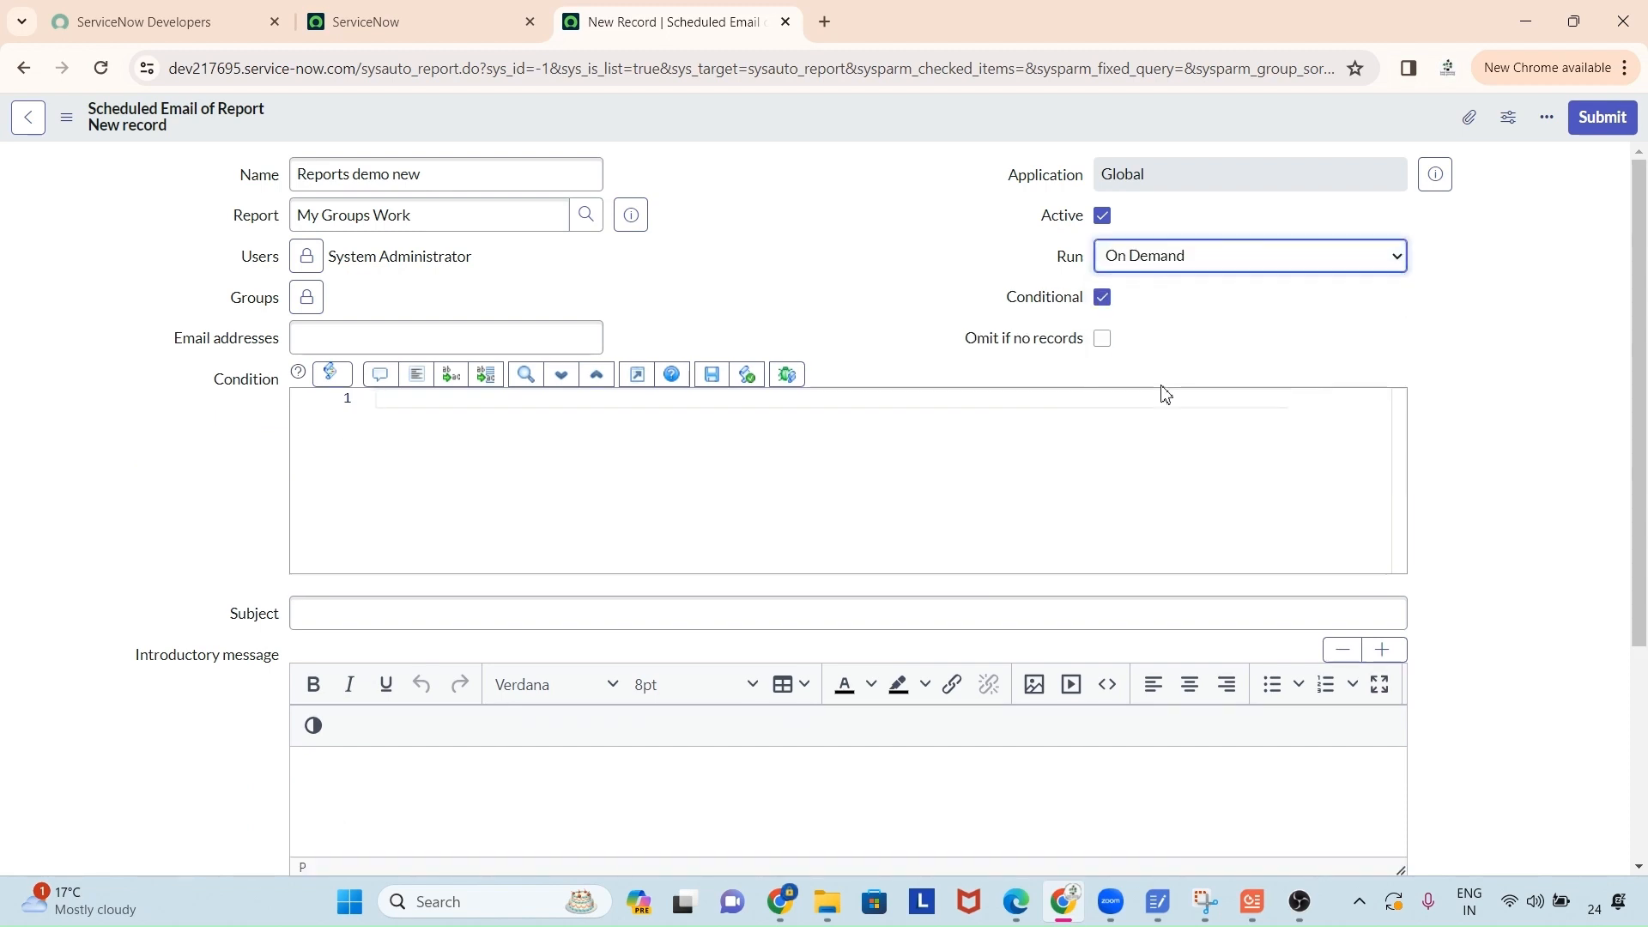
{"action": "left_click", "coordinate": [877, 403]}
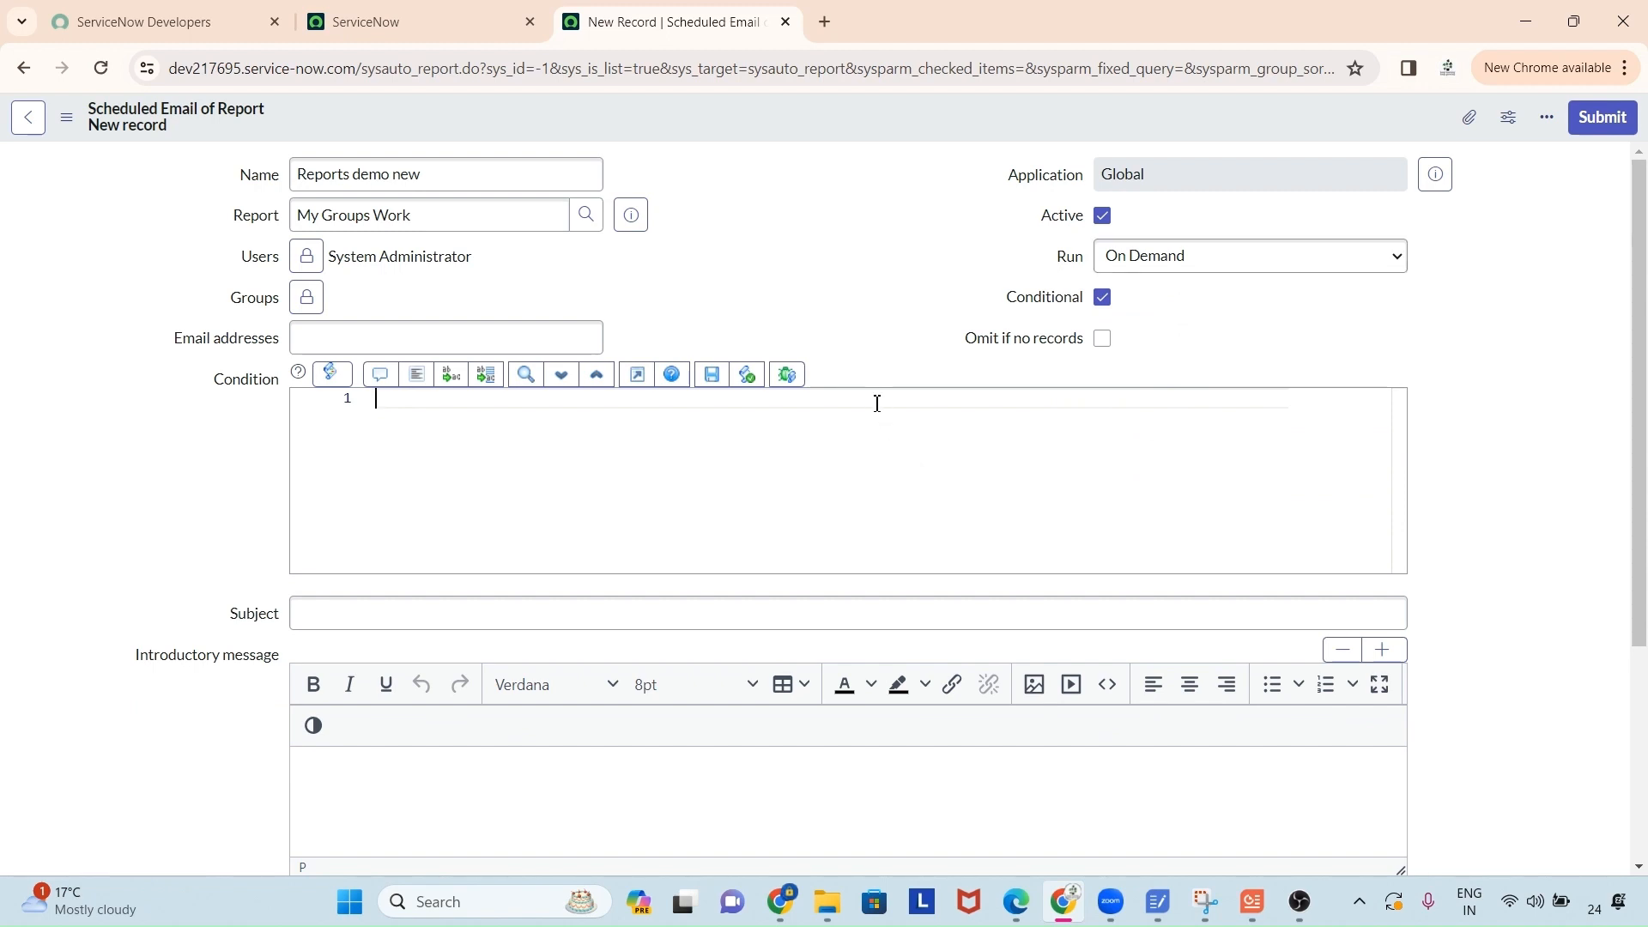
{"action": "left_click", "coordinate": [1169, 264]}
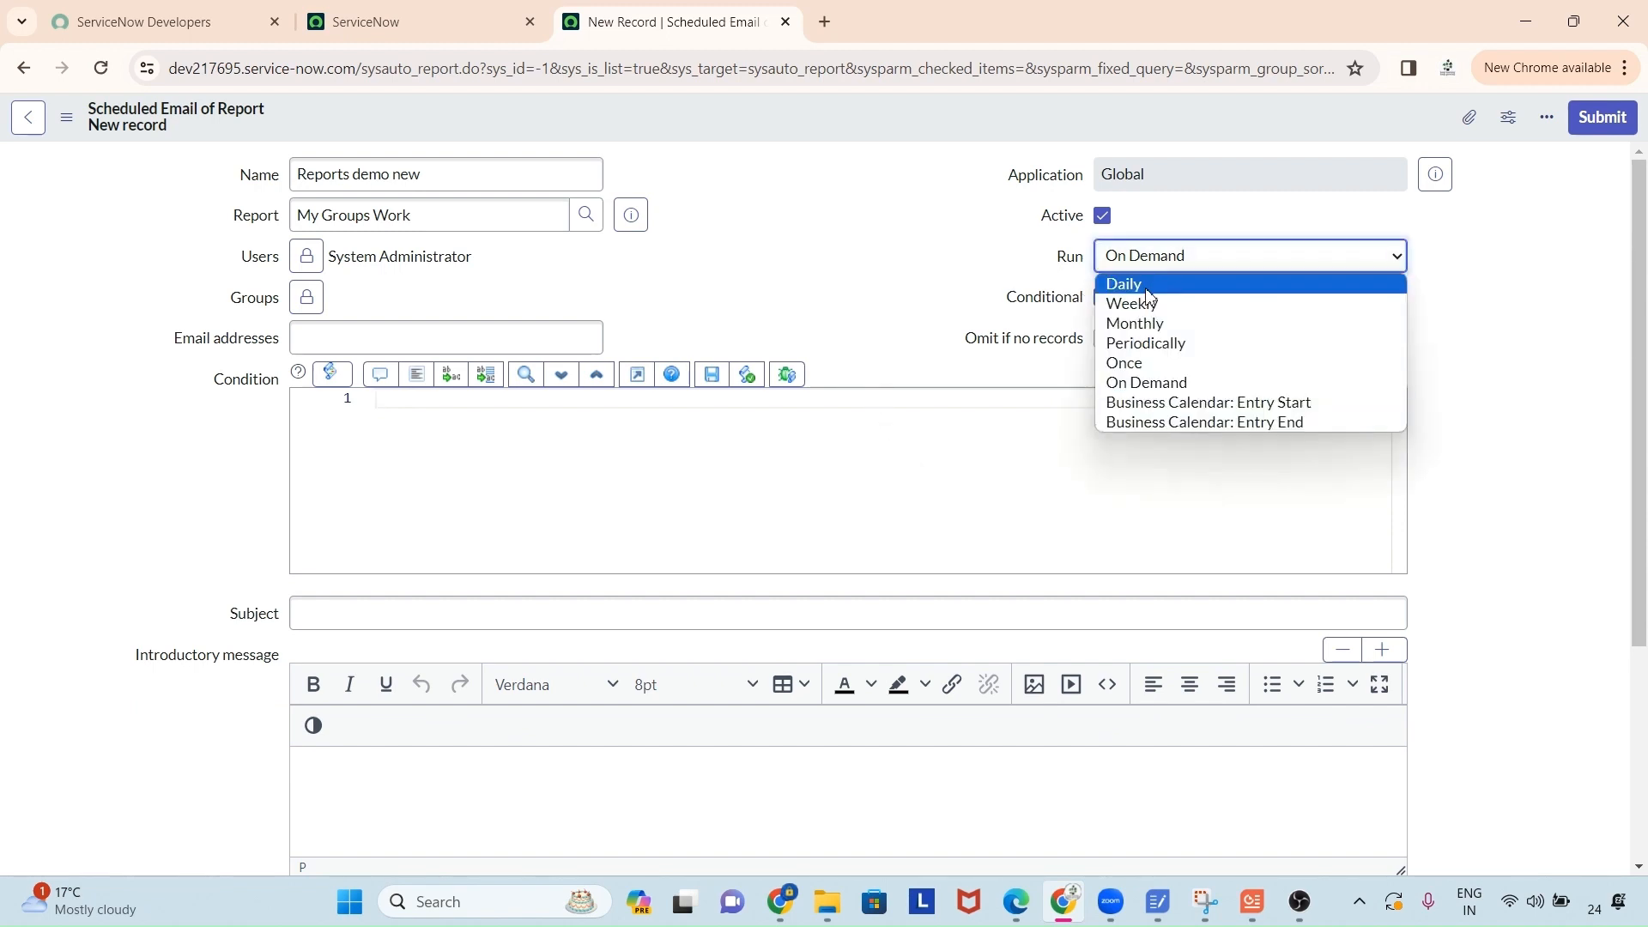
{"action": "left_click", "coordinate": [1148, 288]}
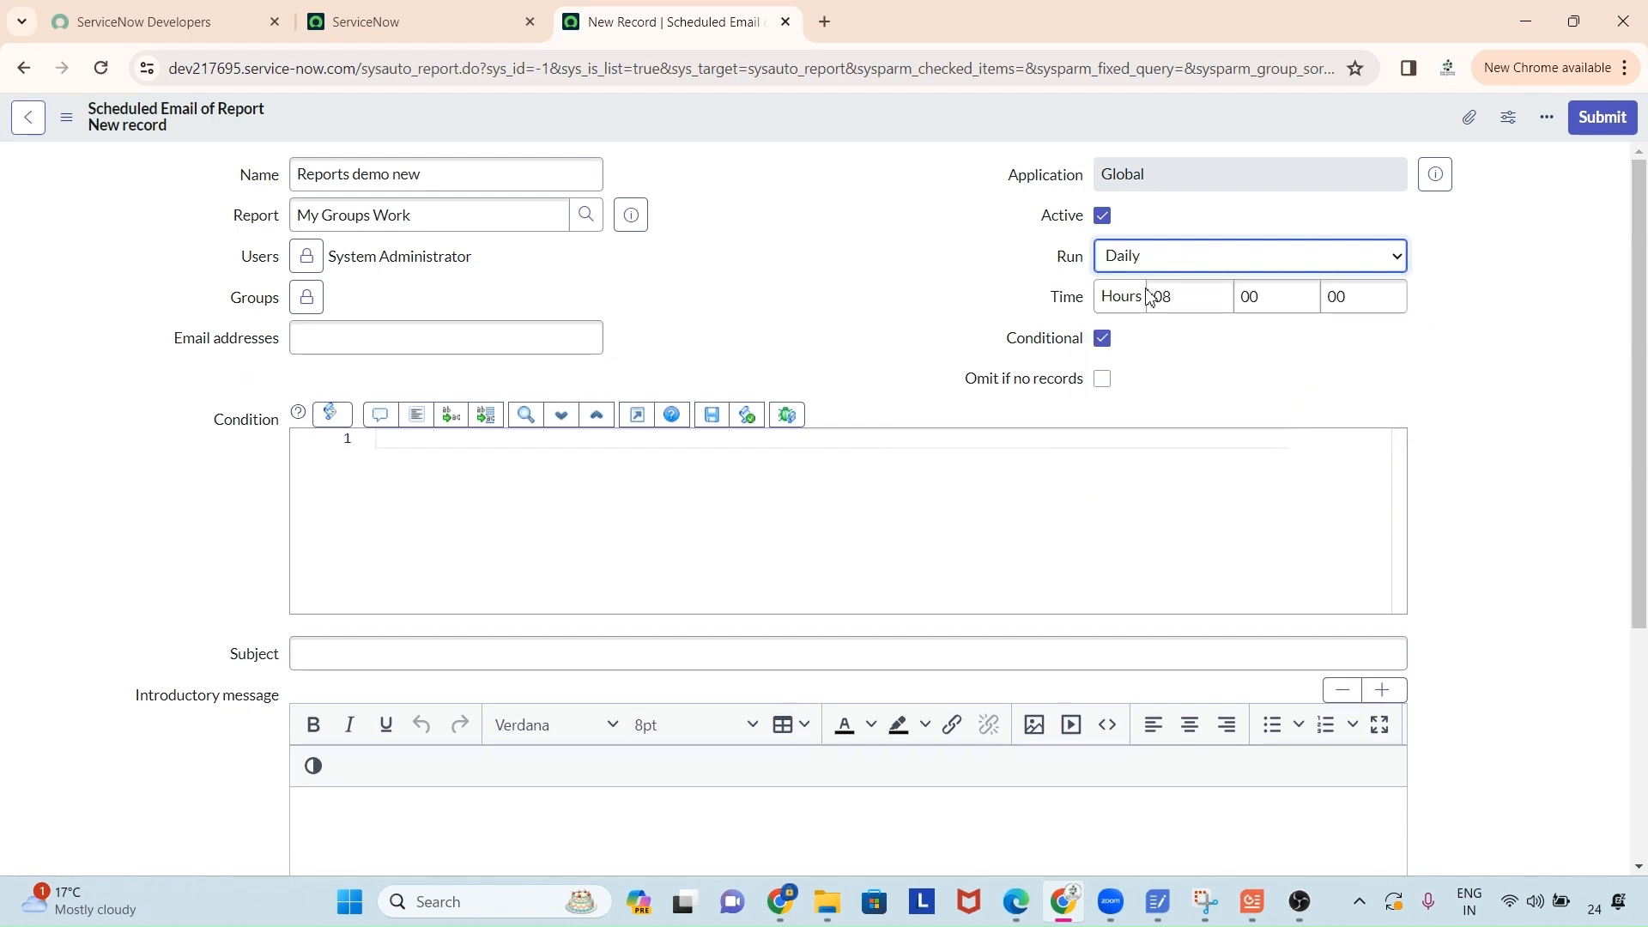
{"action": "left_click", "coordinate": [1102, 340]}
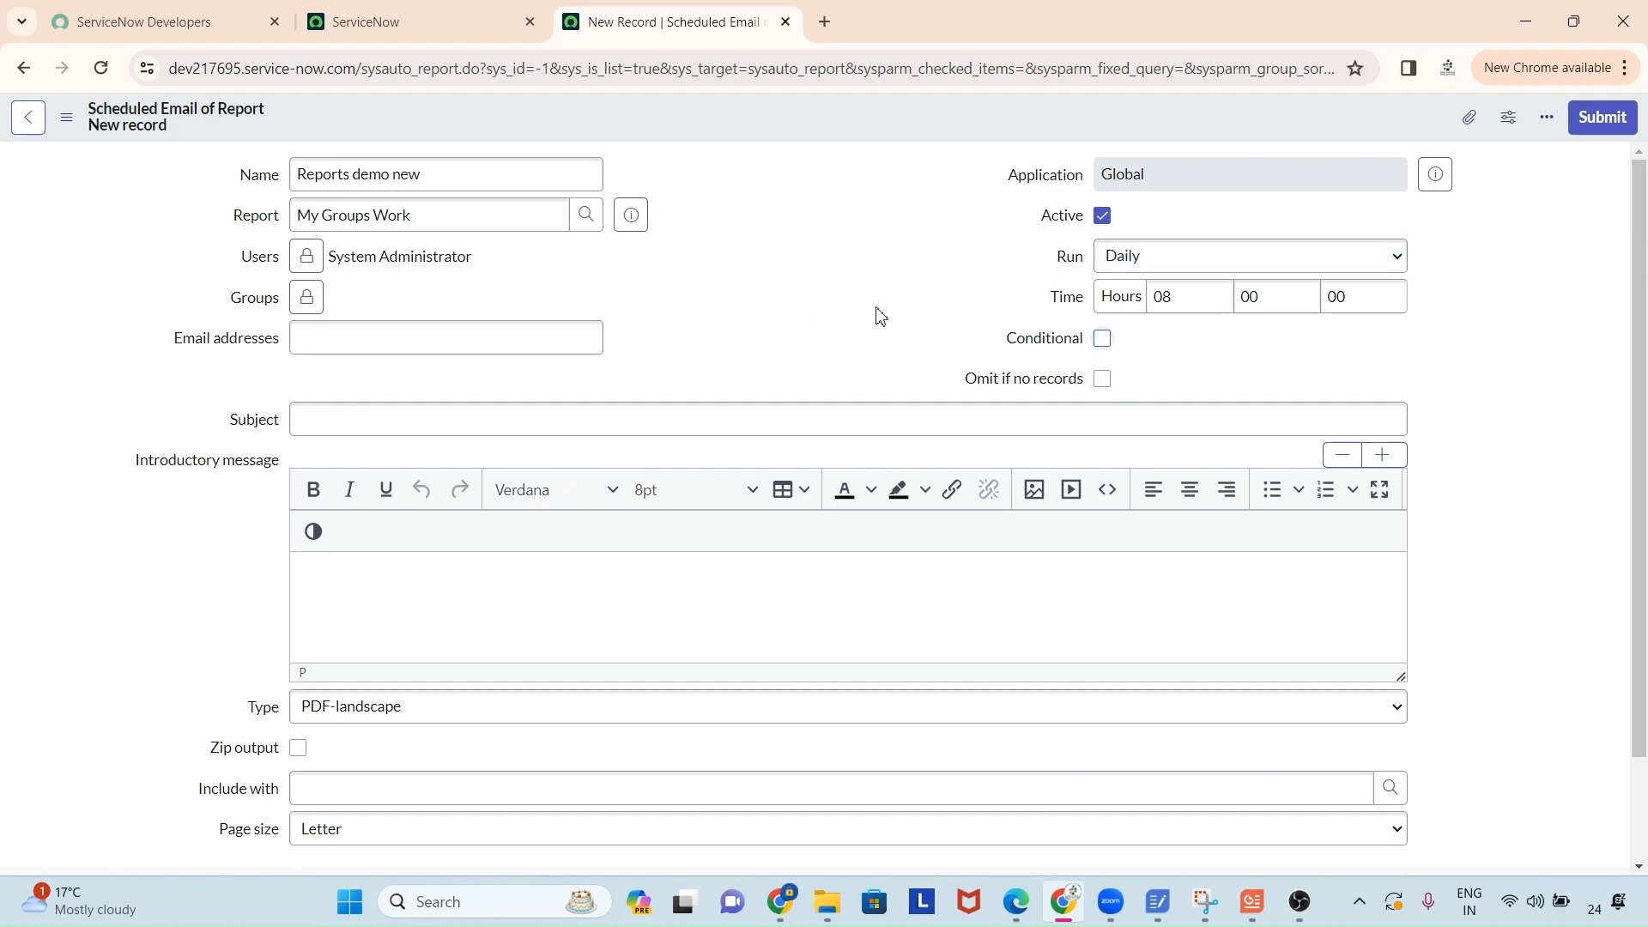
Enter "Report for demo" as the email subject of the scheduled report.
{"action": "scroll", "coordinate": [874, 315], "scroll_direction": "down", "scroll_amount": 1}
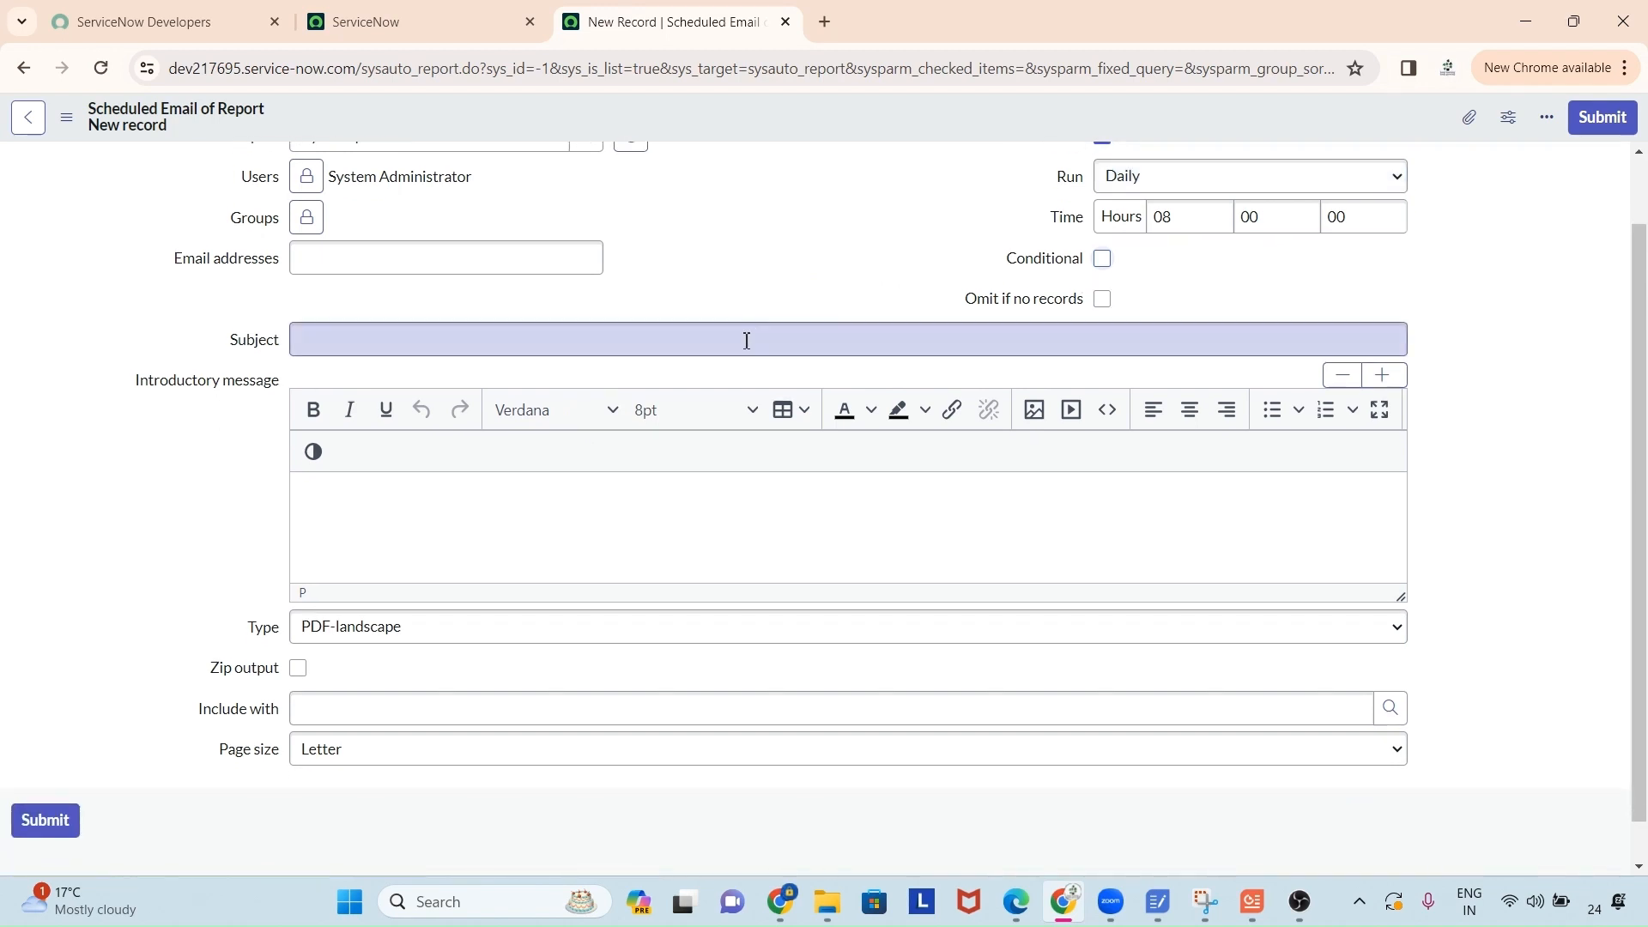
{"action": "left_click", "coordinate": [747, 341]}
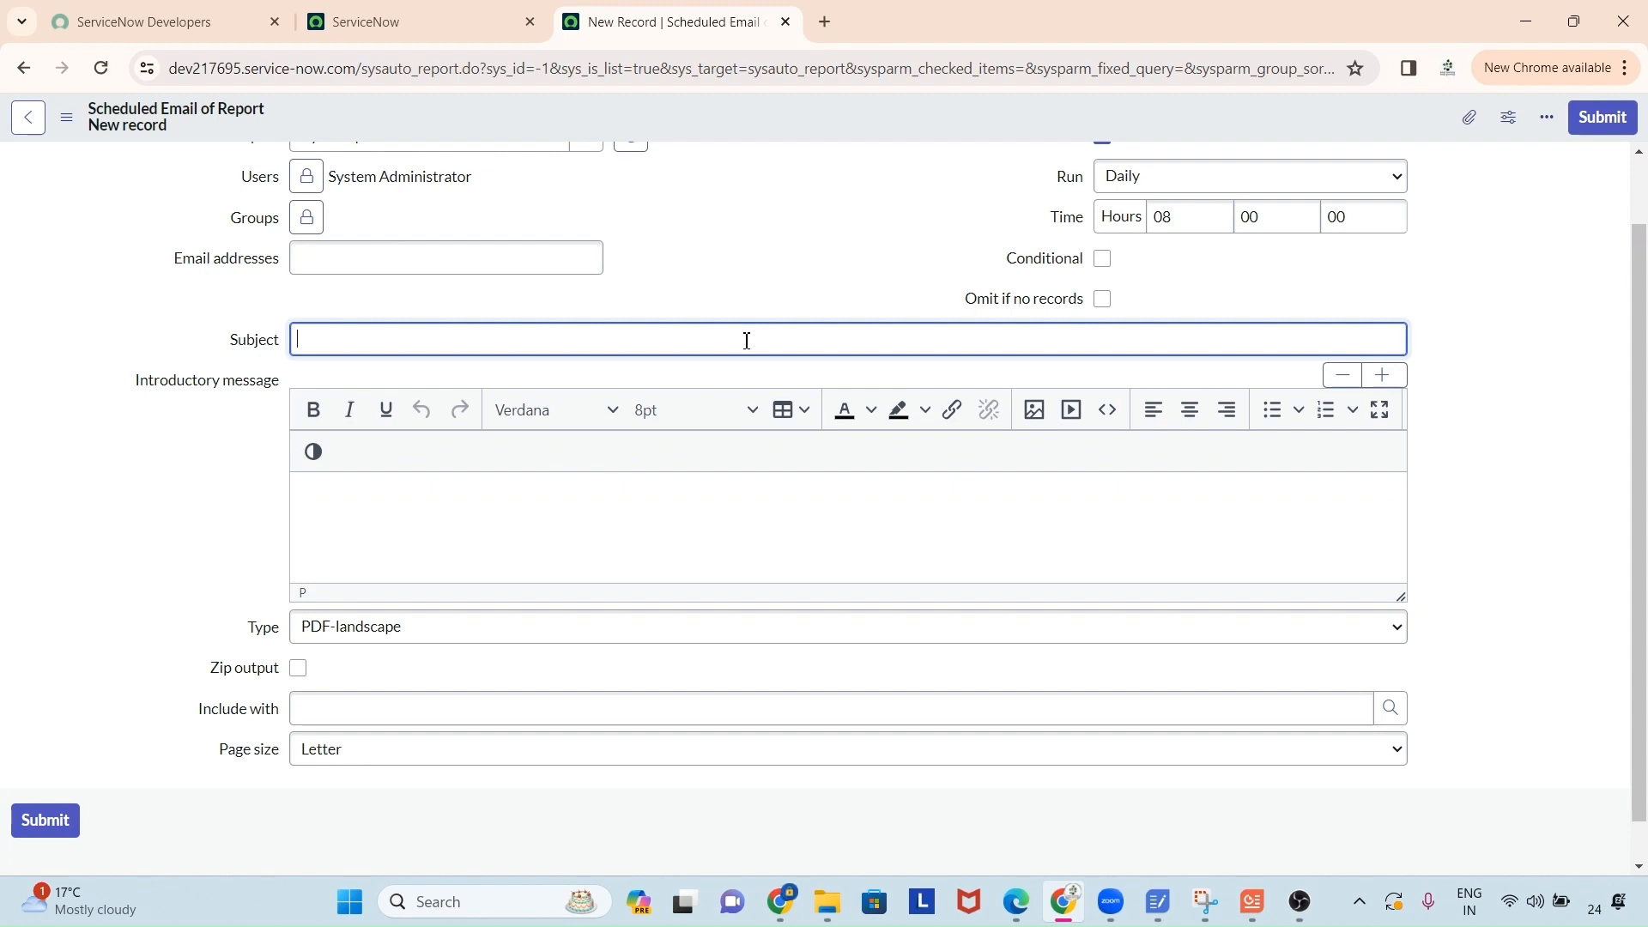
{"action": "type", "text": "T"}
{"action": "key", "text": "BackSpace"}
{"action": "type", "text": "Report for demo"}
Write the introductory message "Hello Team,", "I am scheduling one reports." and "Thanks" on separate lines.
{"action": "left_click", "coordinate": [589, 498]}
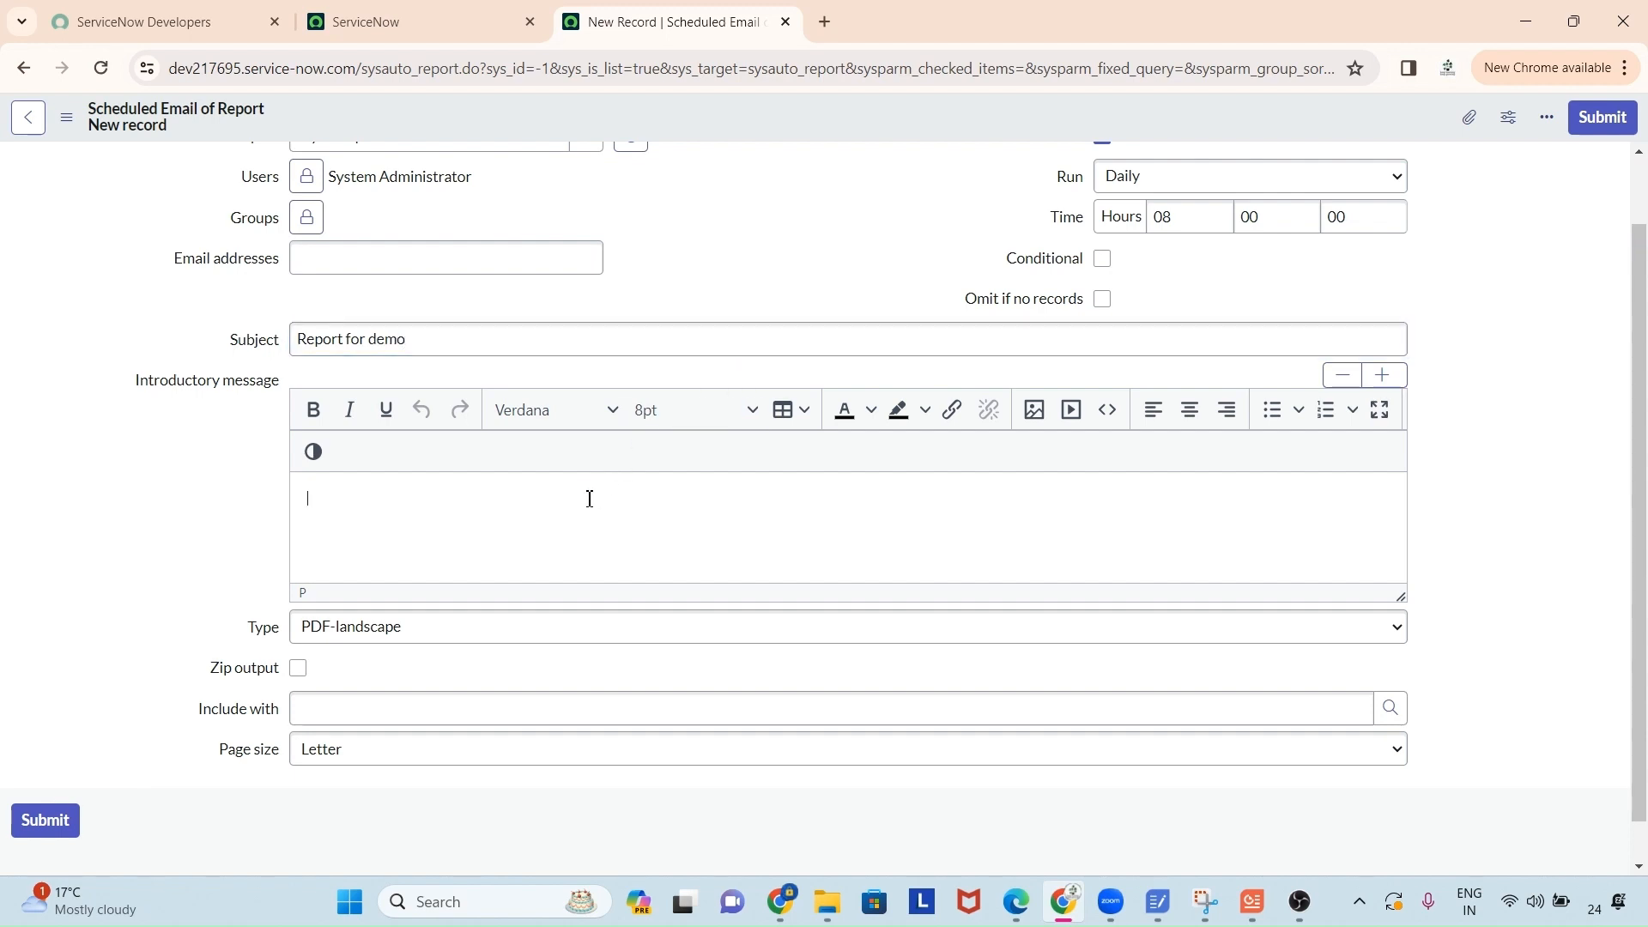
{"action": "type", "text": "He"}
{"action": "type", "text": "llo Team, "}
{"action": "type", "text": "I am"}
{"action": "type", "text": " schedule"}
{"action": "key", "text": "BackSpace"}
{"action": "type", "text": "ing"}
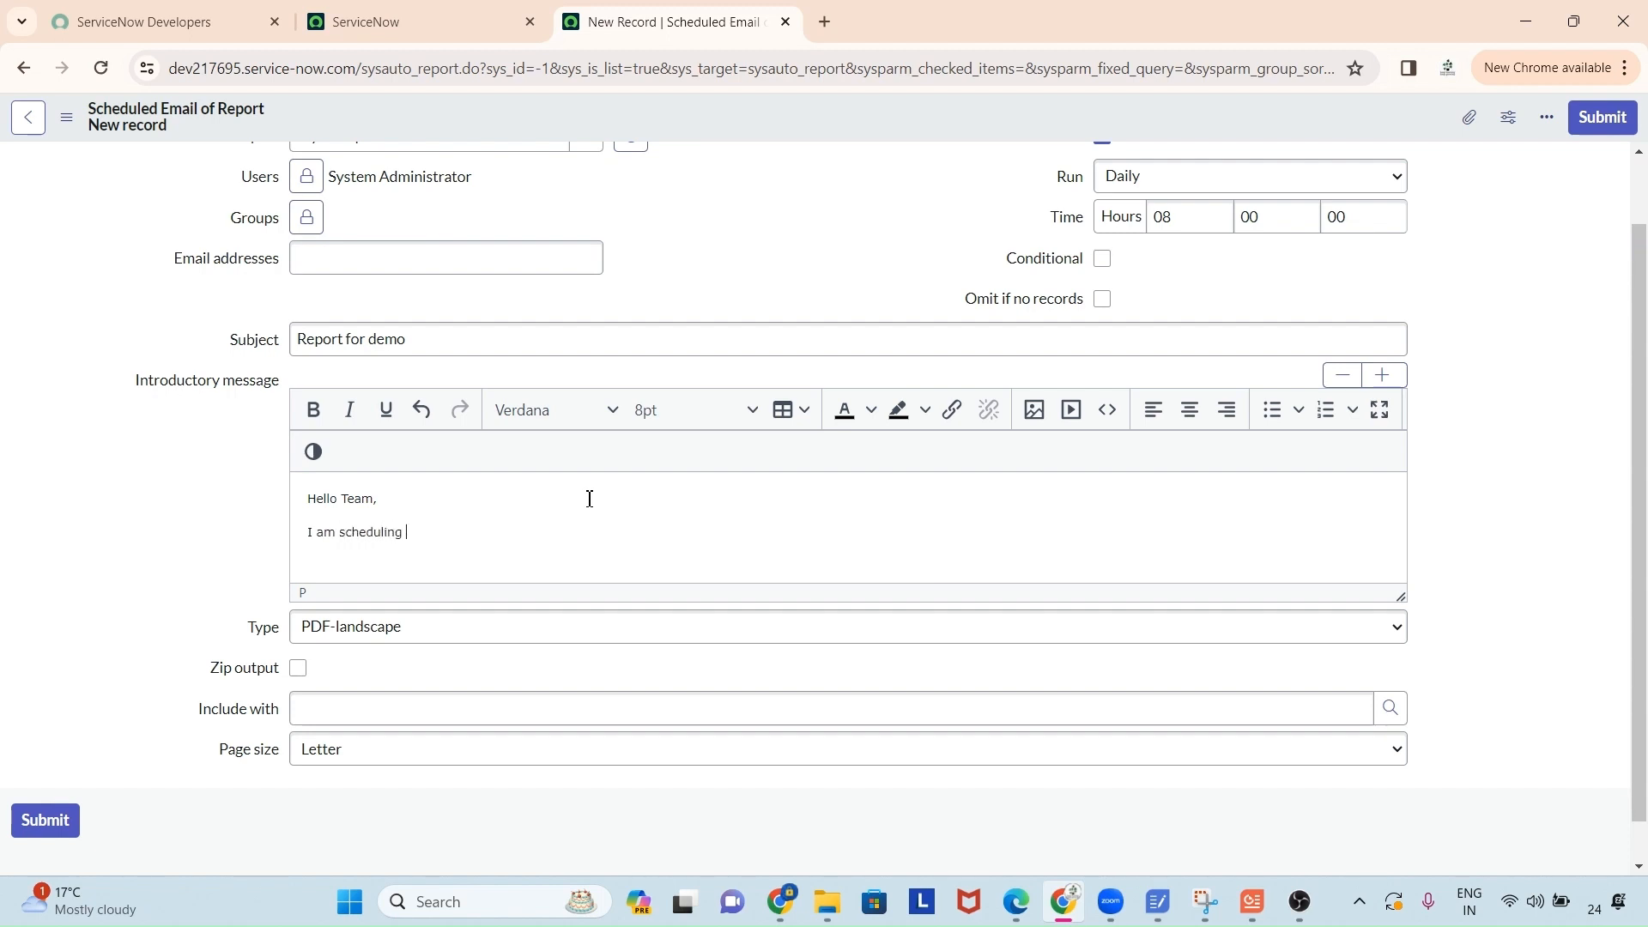
{"action": "type", "text": " one reports."}
{"action": "key", "text": "Return"}
{"action": "type", "text": "Thanks"}
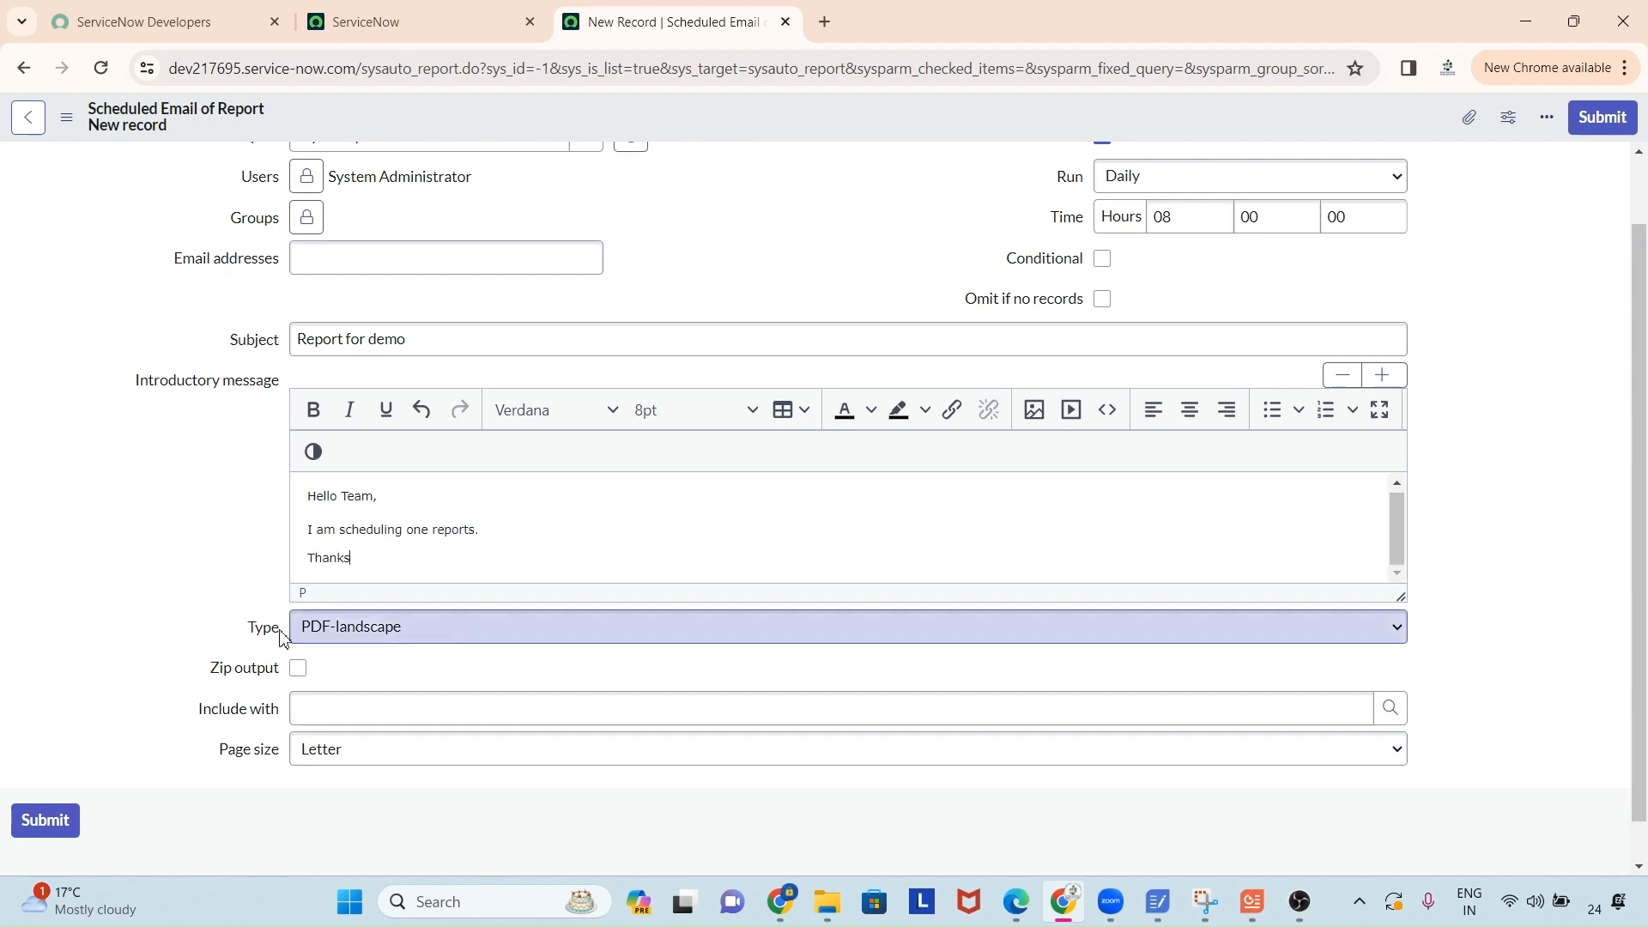
Review the output Type, Include with and Page size settings, keeping PDF-landscape and Letter.
{"action": "left_click", "coordinate": [354, 644]}
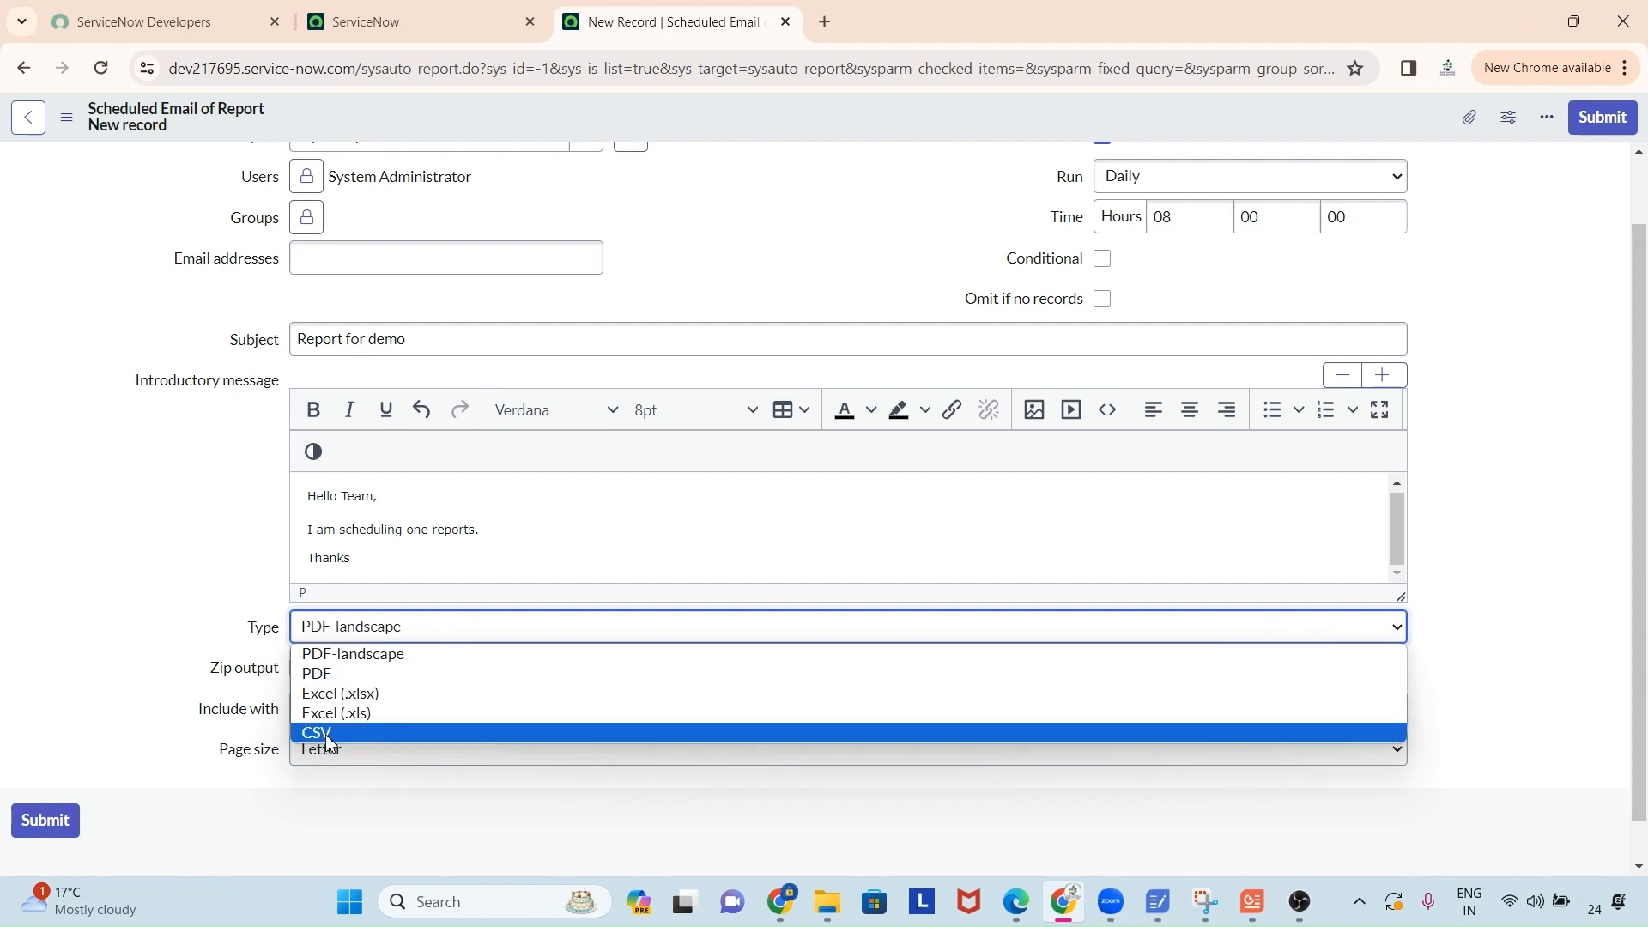
{"action": "left_click", "coordinate": [95, 576]}
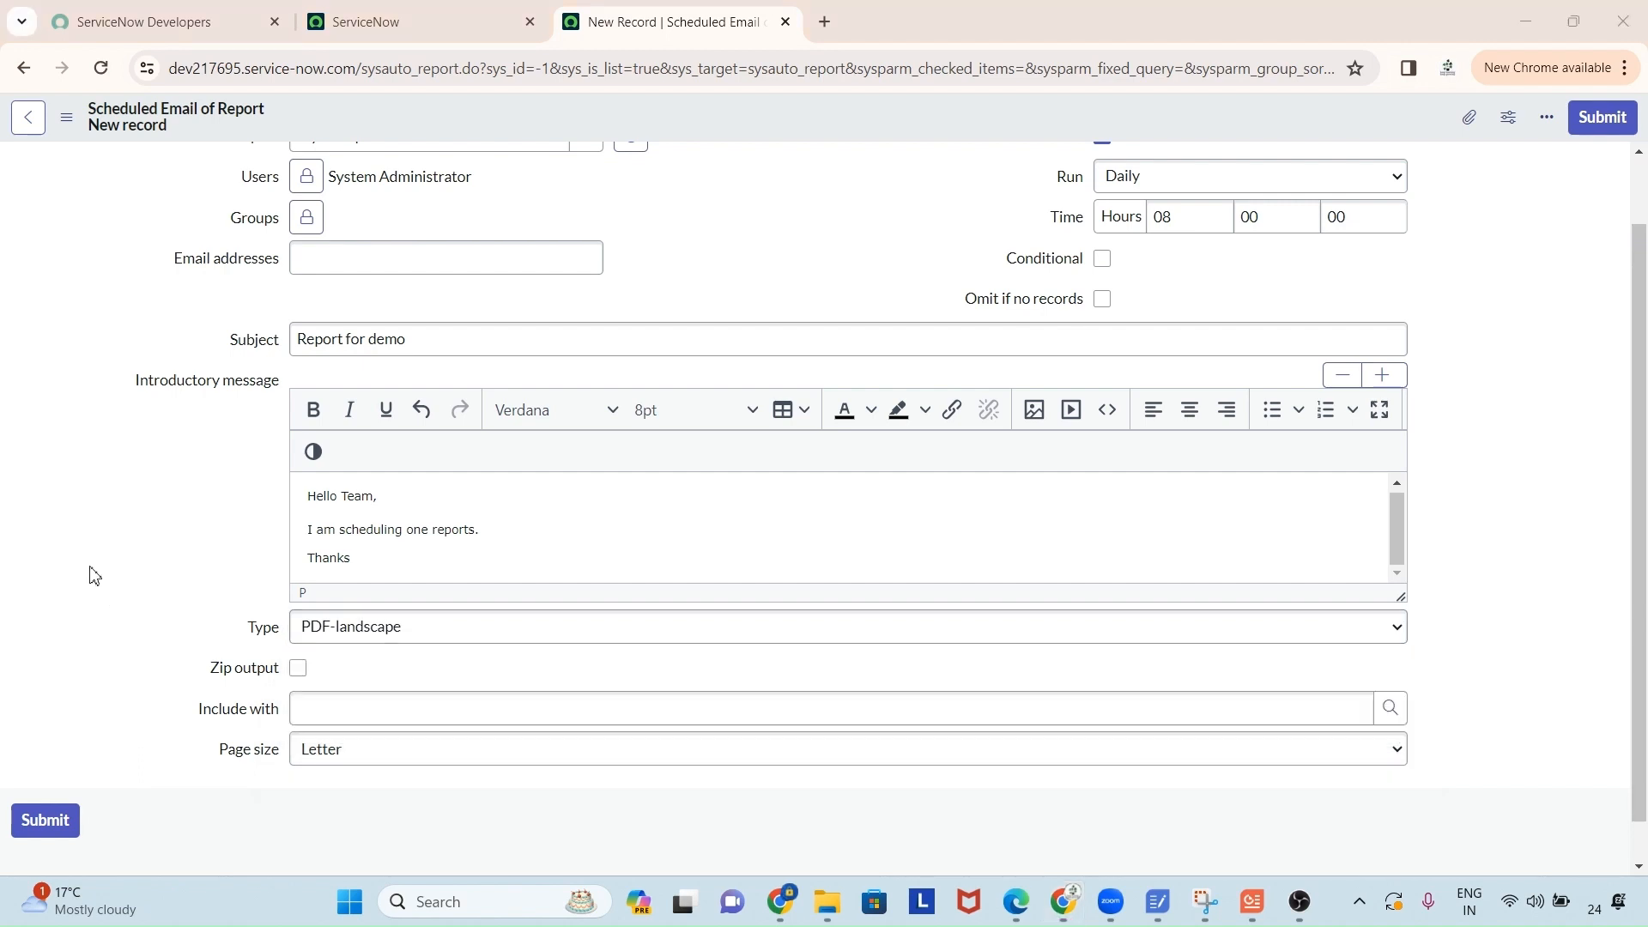
{"action": "left_click", "coordinate": [381, 637]}
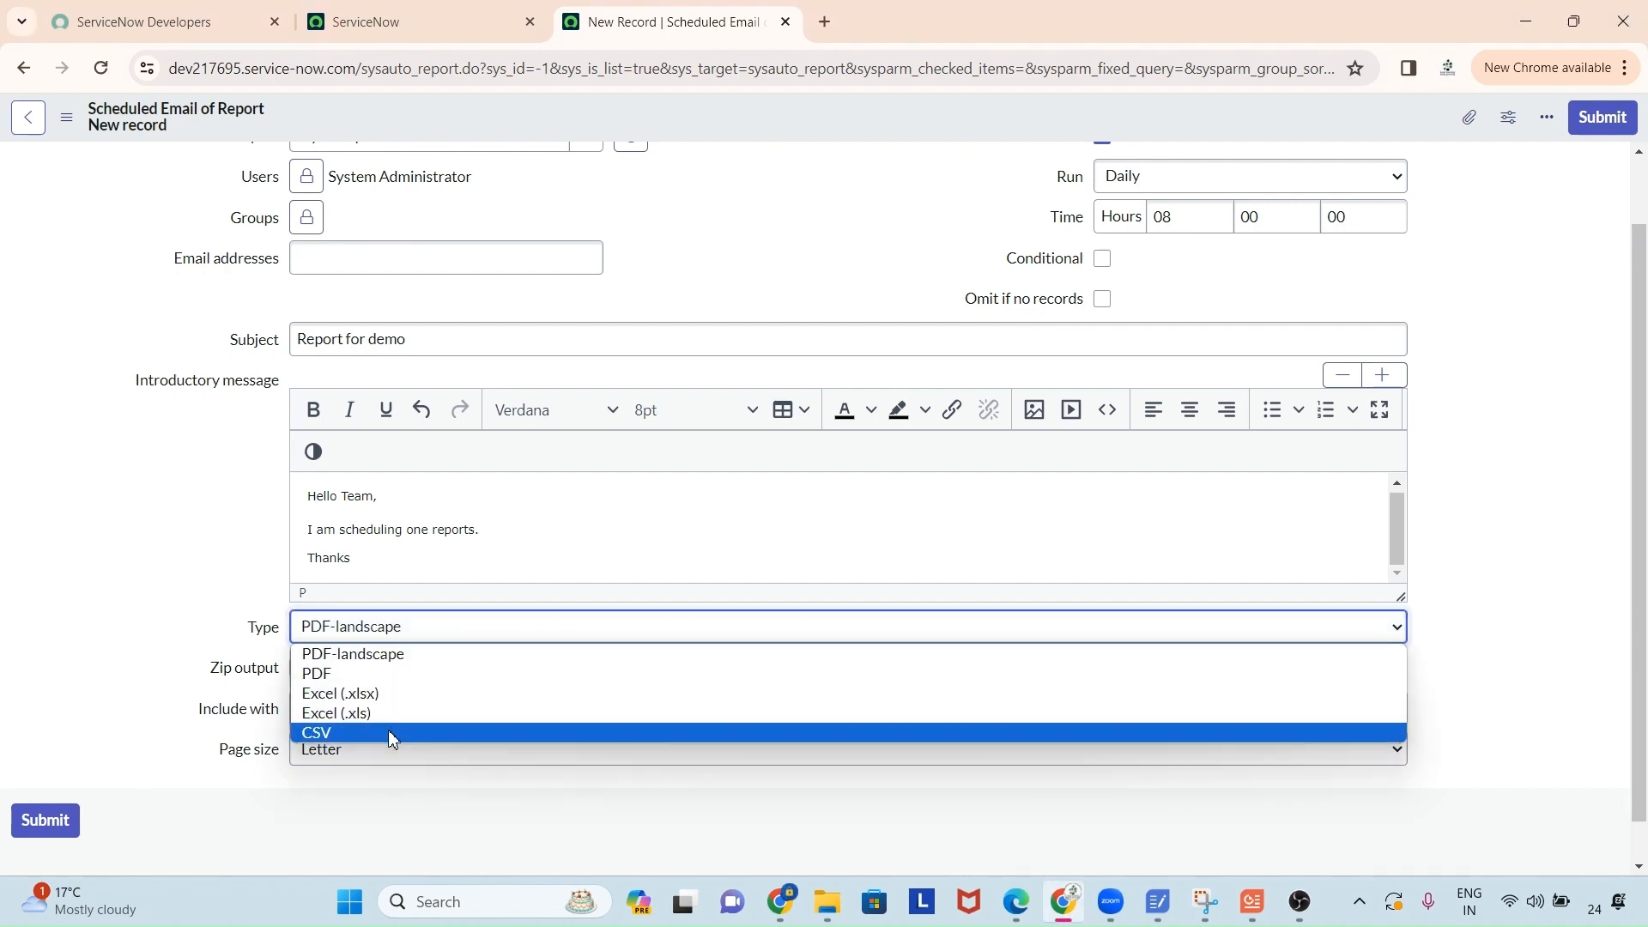
{"action": "left_click", "coordinate": [158, 573]}
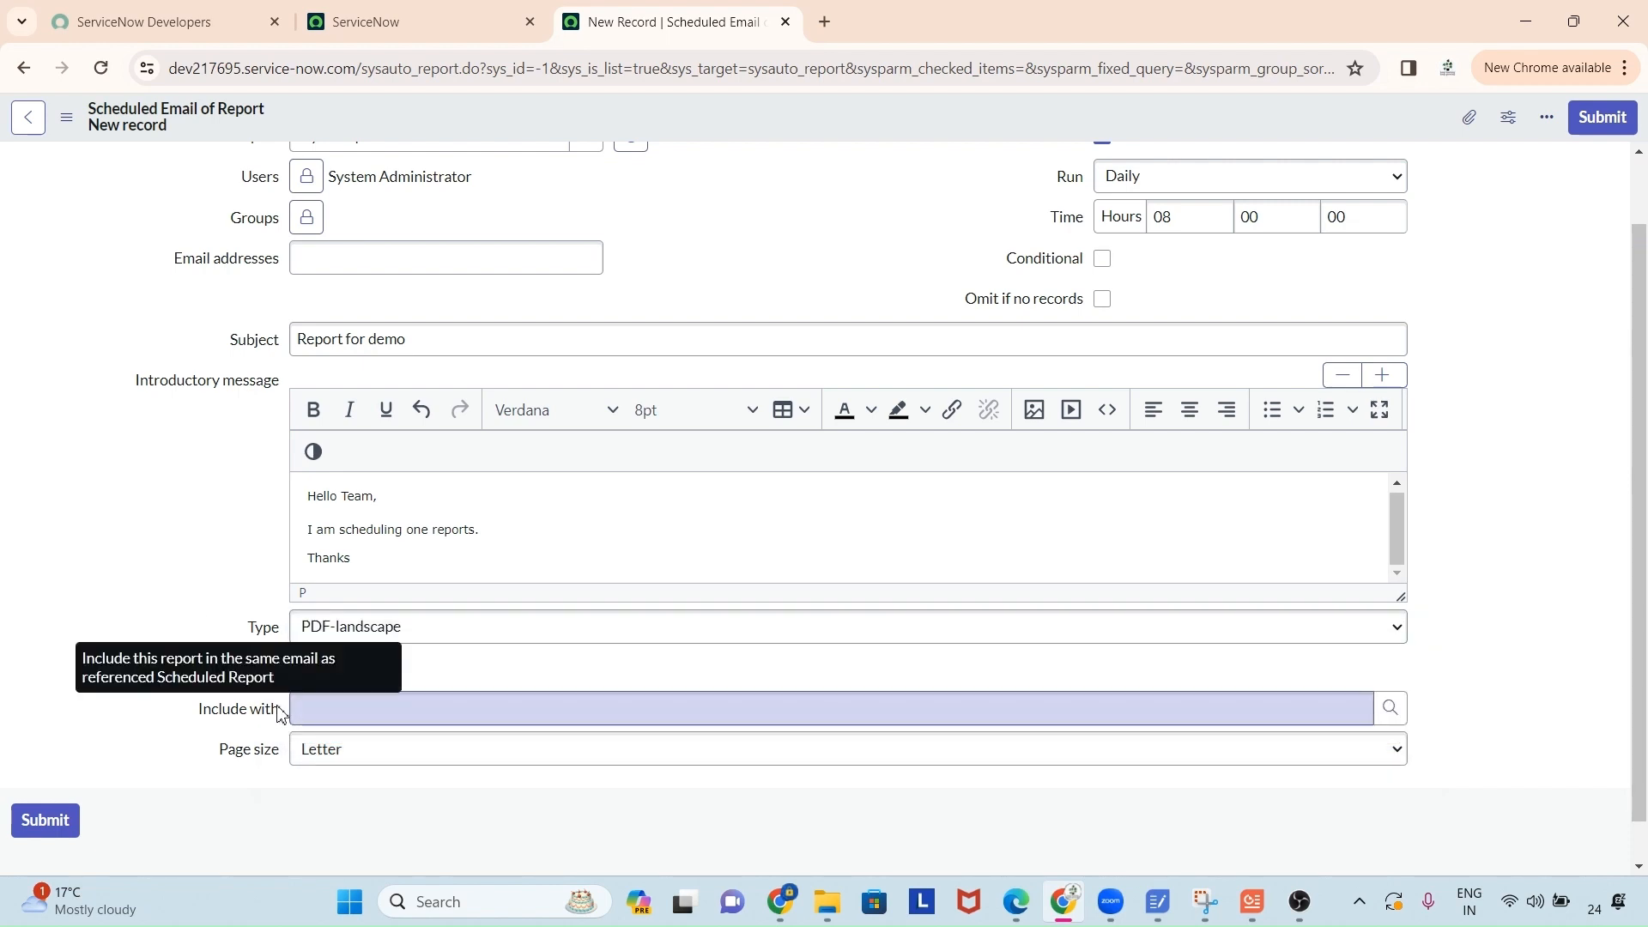
{"action": "left_click", "coordinate": [351, 709]}
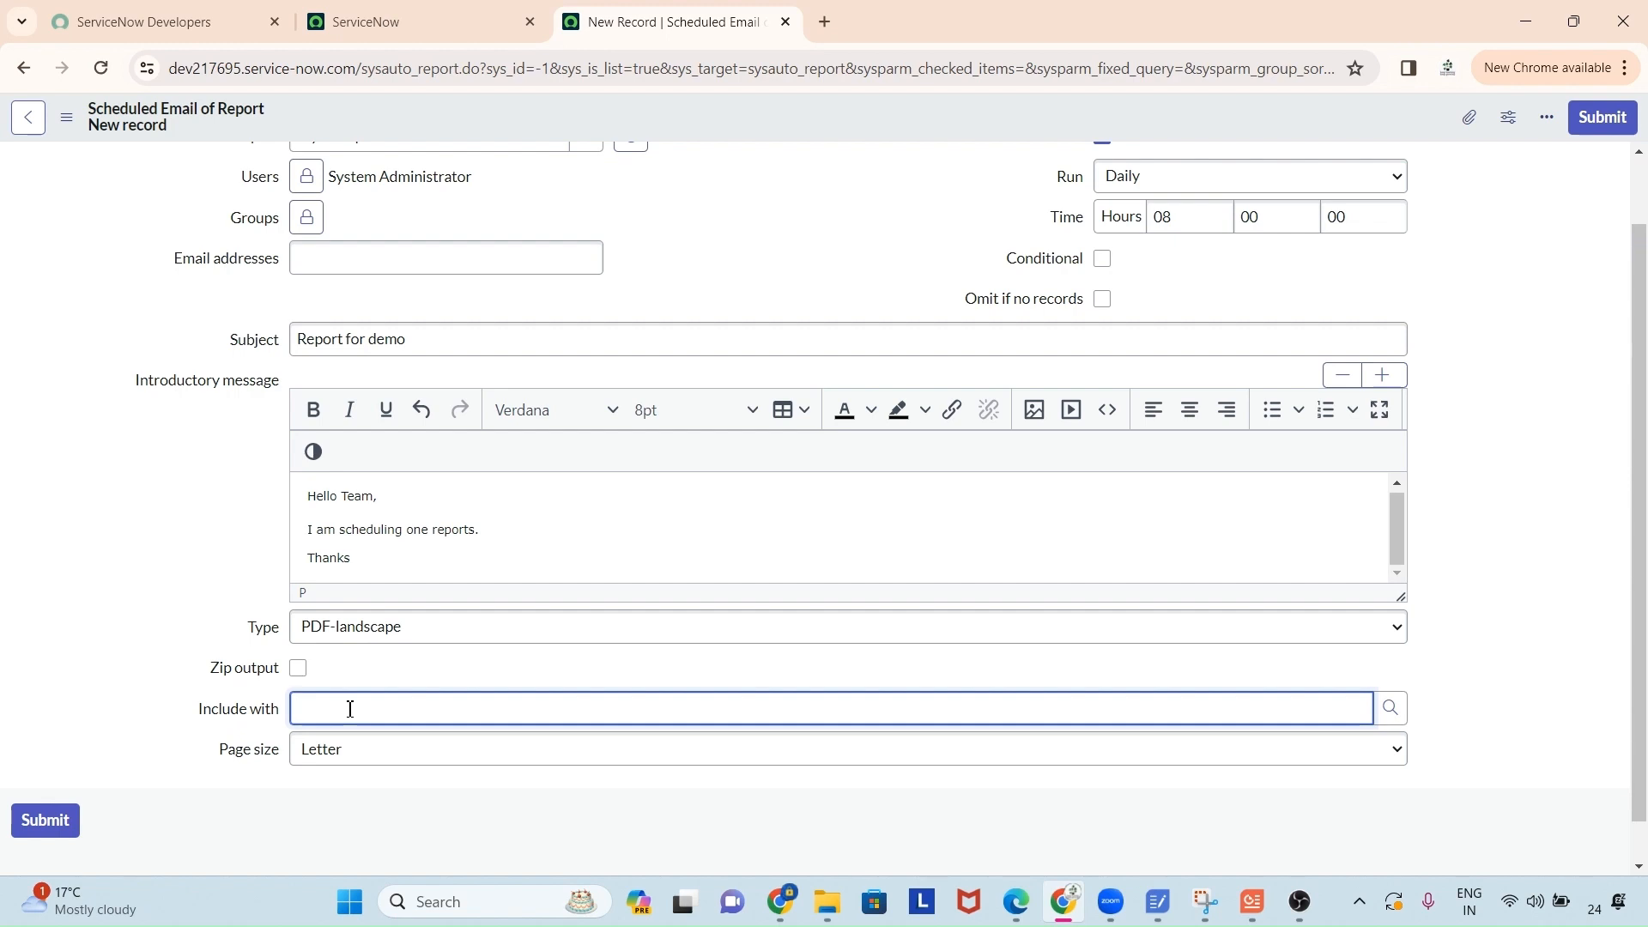
{"action": "scroll", "coordinate": [350, 709], "scroll_direction": "up", "scroll_amount": 1}
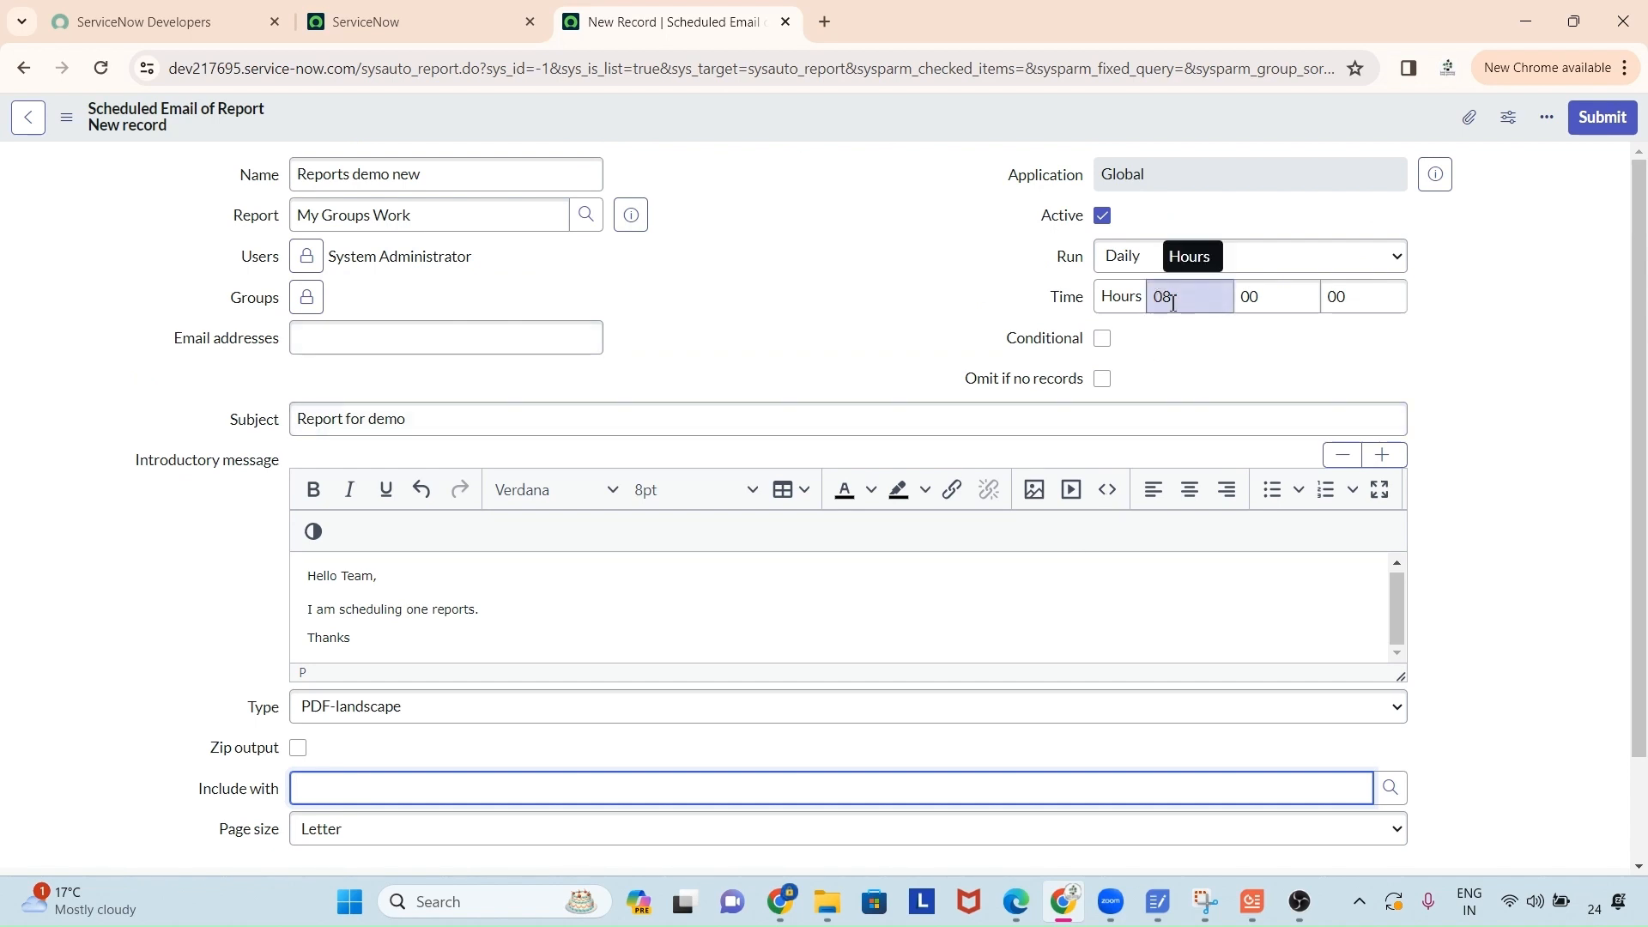
{"action": "scroll", "coordinate": [801, 309], "scroll_direction": "down", "scroll_amount": 2}
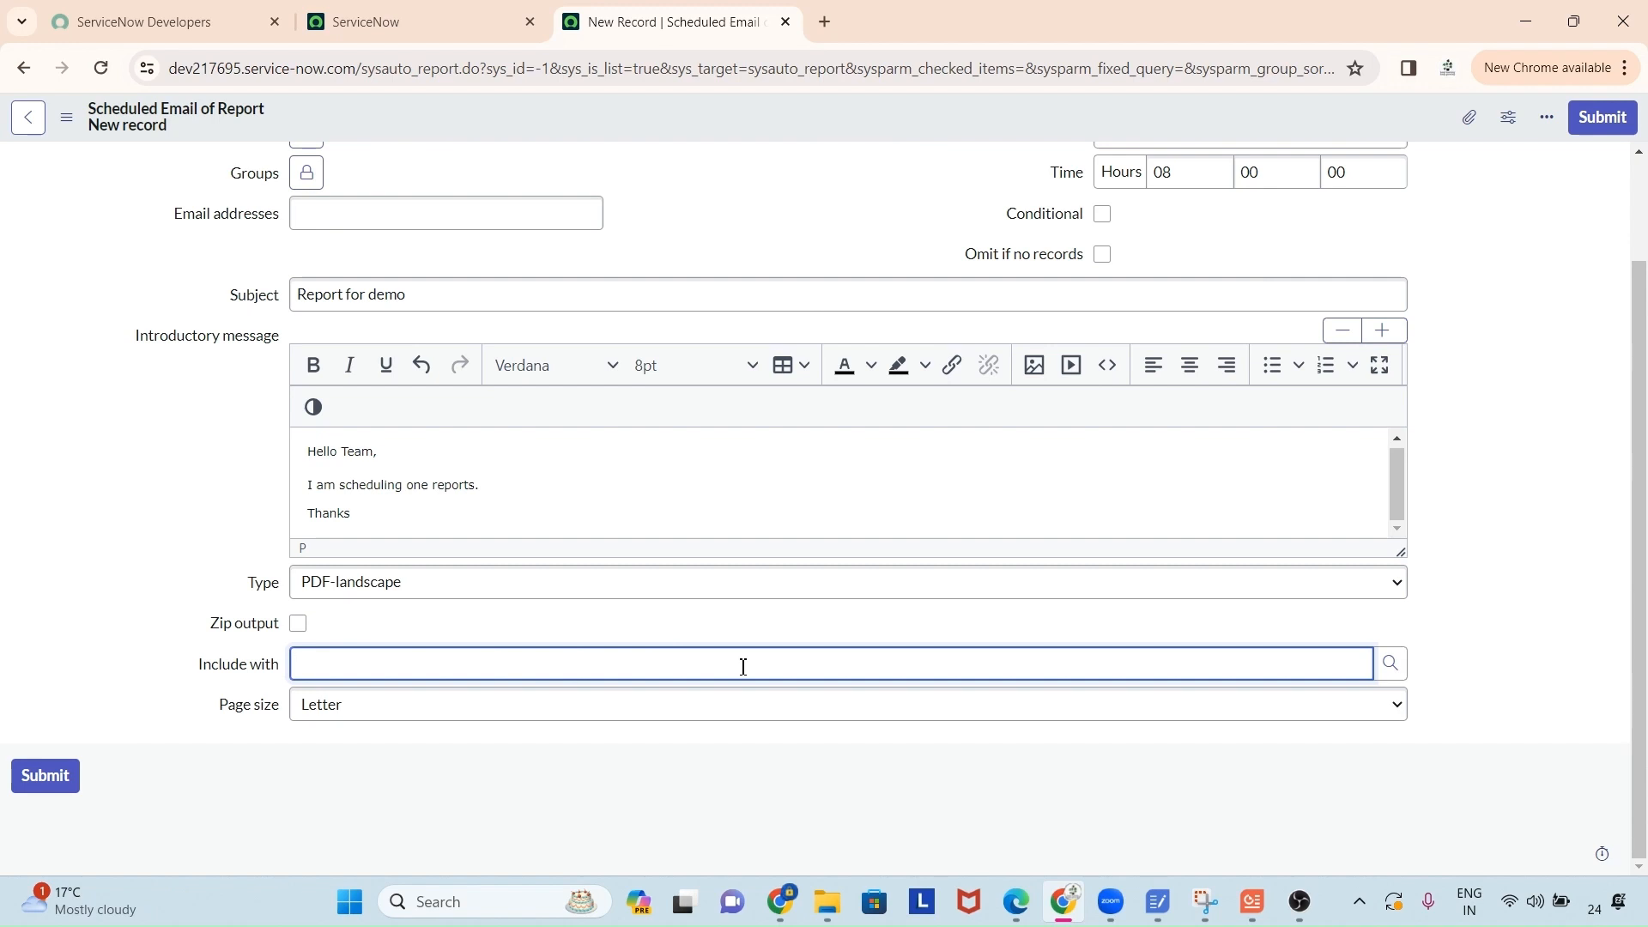
{"action": "left_click", "coordinate": [534, 716]}
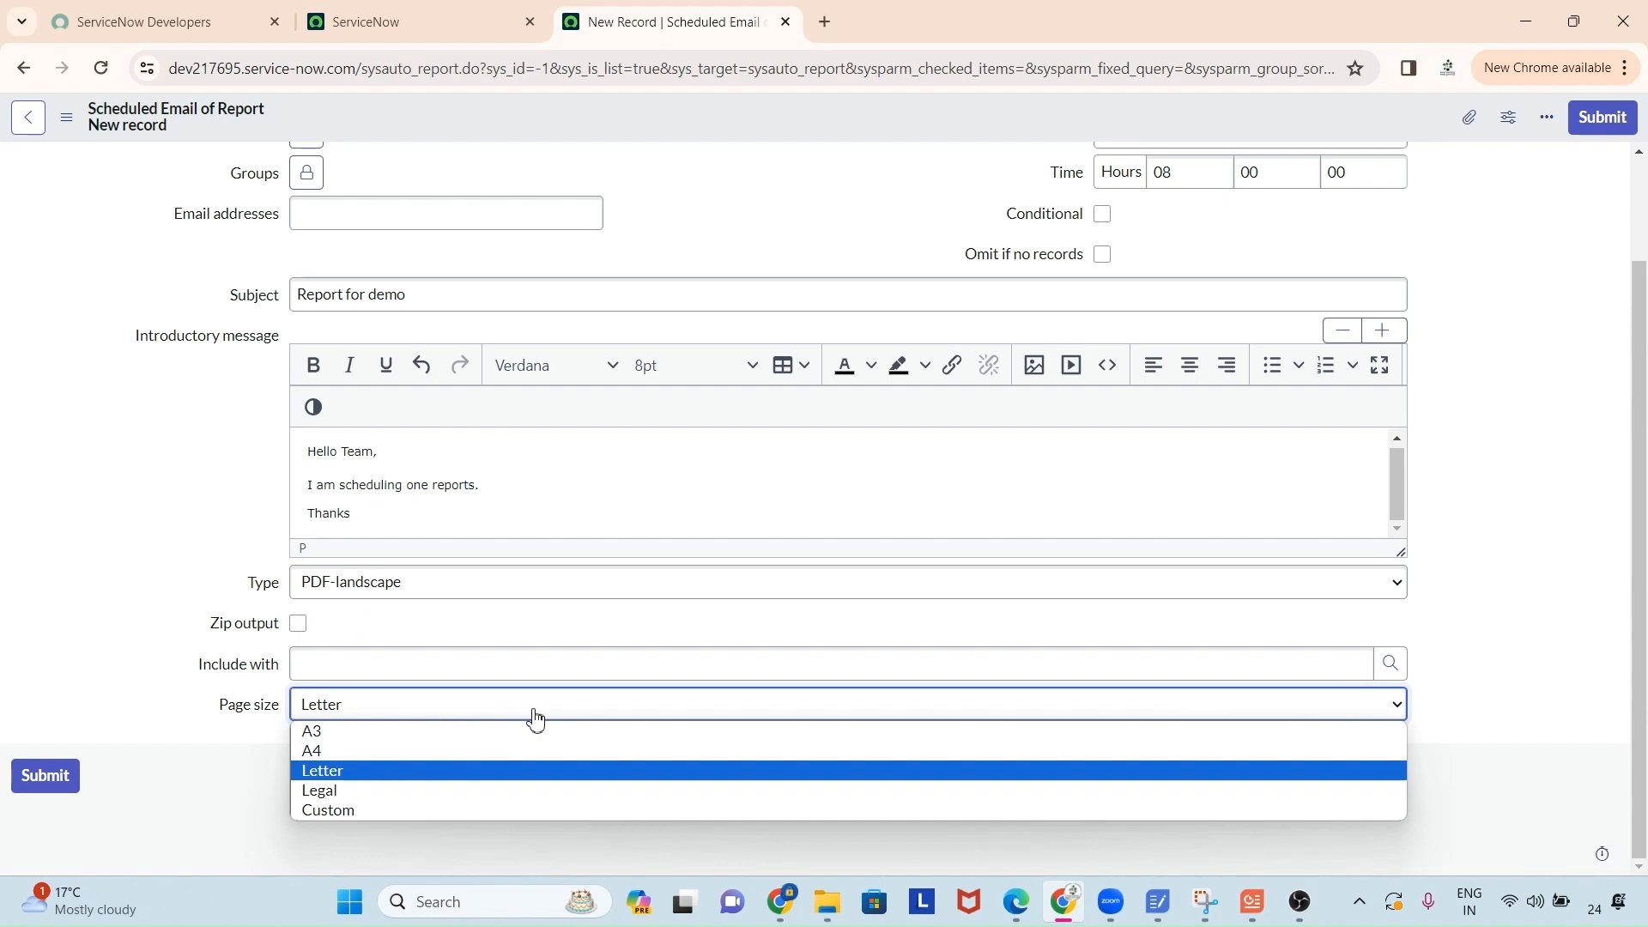
{"action": "left_click", "coordinate": [535, 717]}
Submit the new scheduled email record for the My Groups Work report.
{"action": "scroll", "coordinate": [534, 717], "scroll_direction": "up", "scroll_amount": 2}
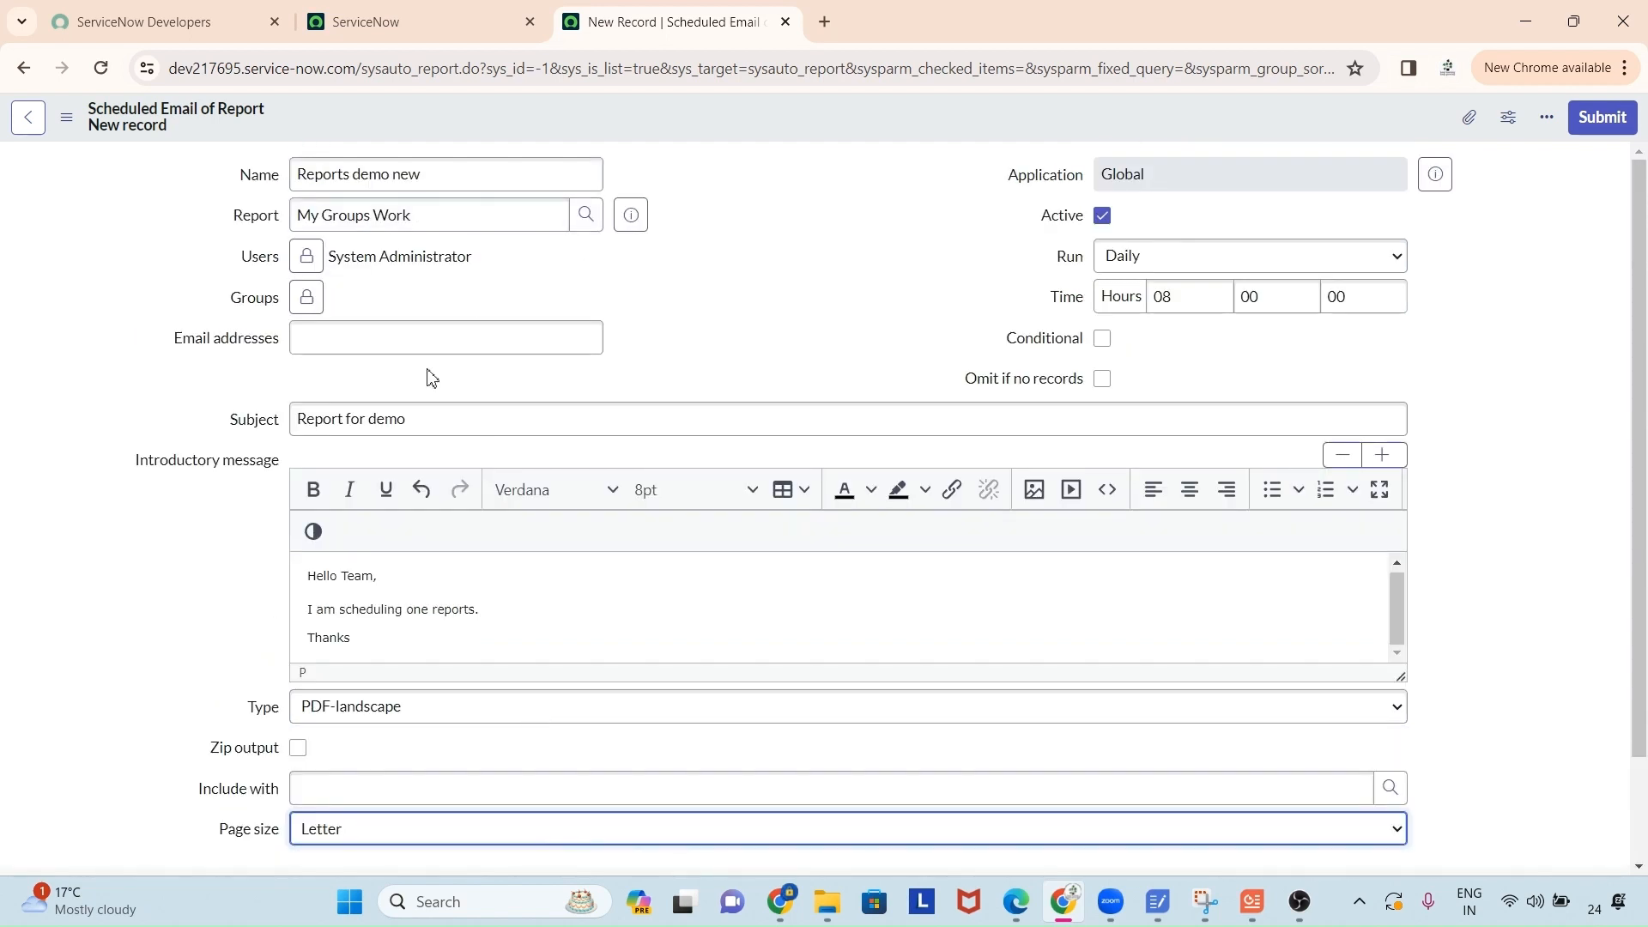
{"action": "left_click", "coordinate": [880, 249]}
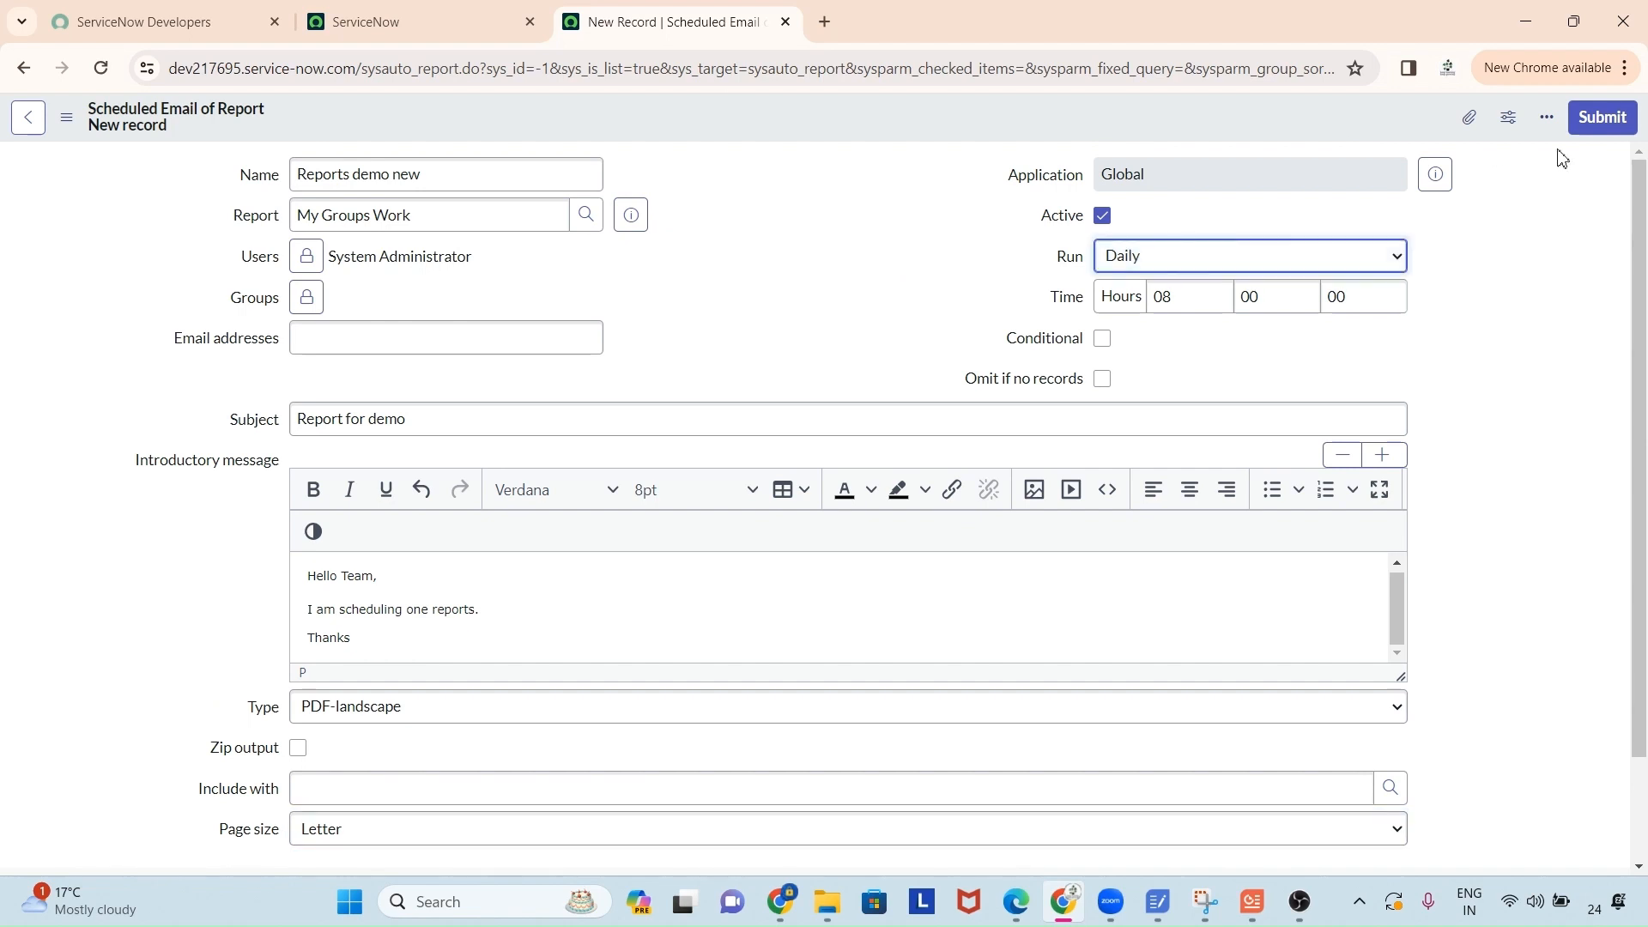
{"action": "left_click", "coordinate": [1604, 119]}
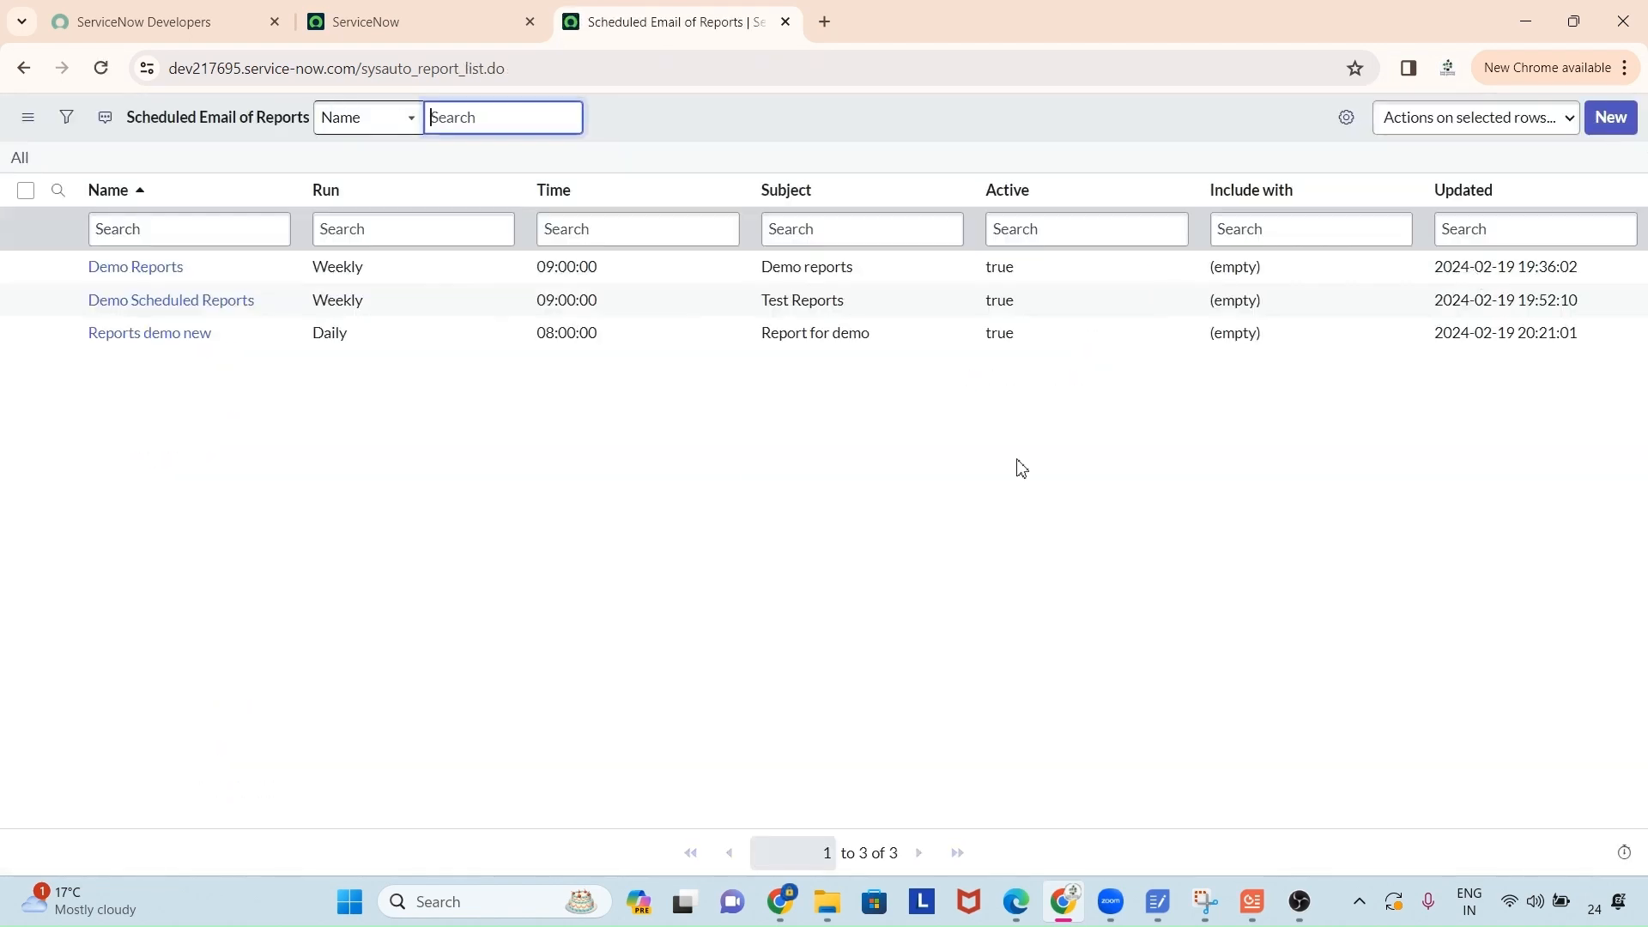
Open the "Reports demo new" record in a separate tab and set it to run Weekly on Monday.
{"action": "middle_click", "coordinate": [179, 346]}
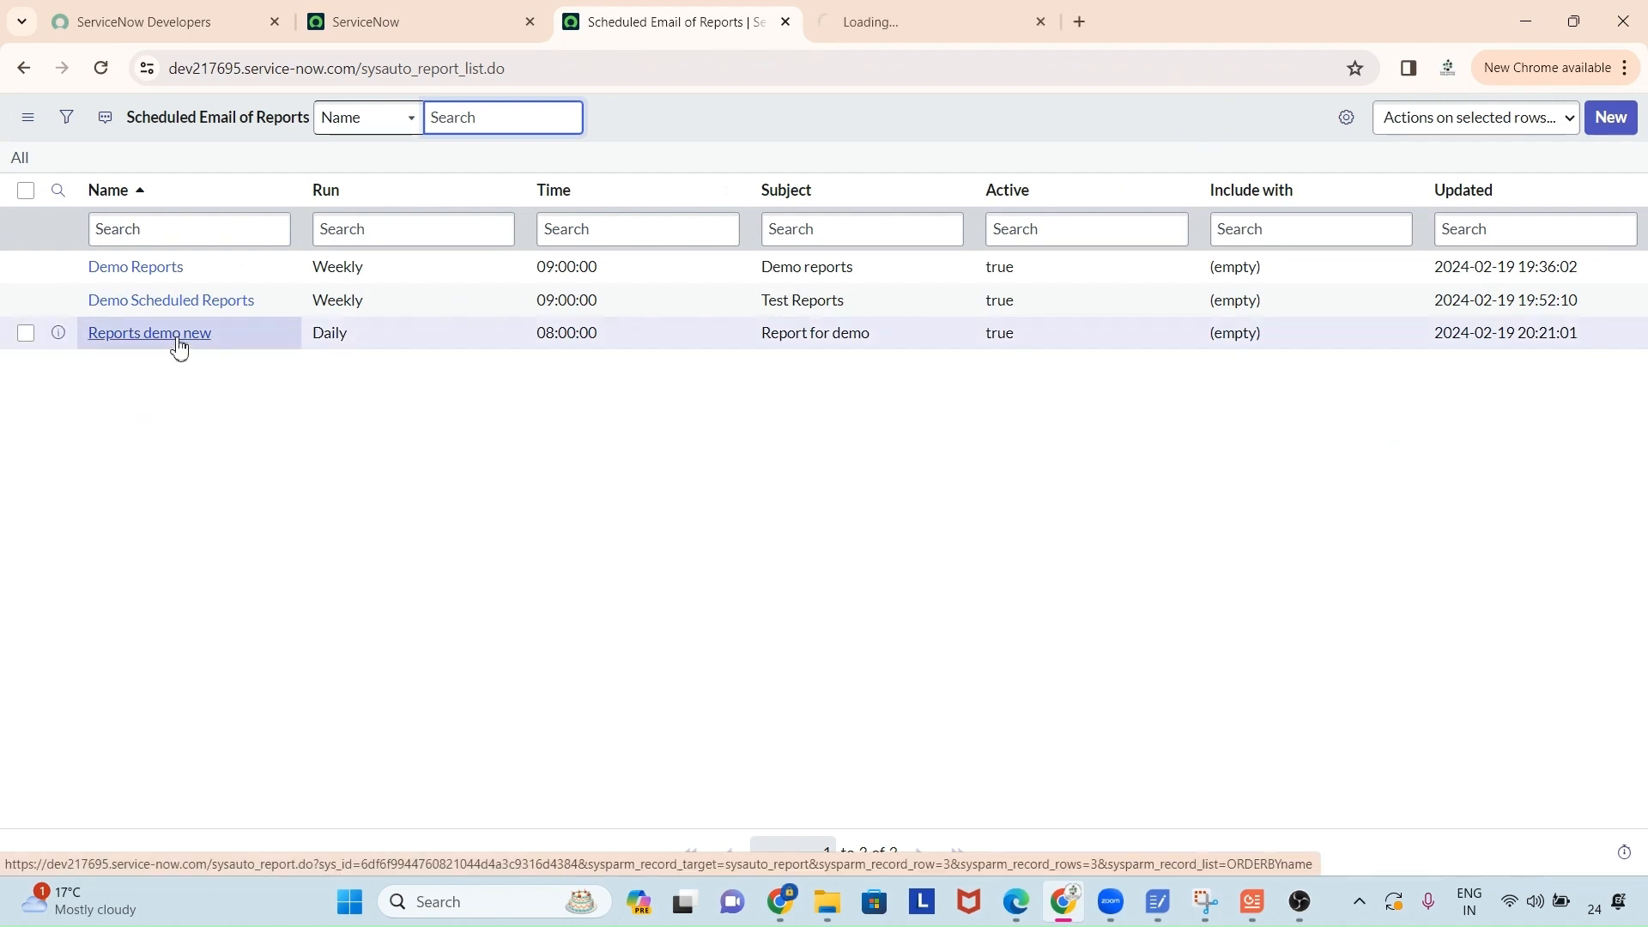
{"action": "left_click", "coordinate": [914, 31]}
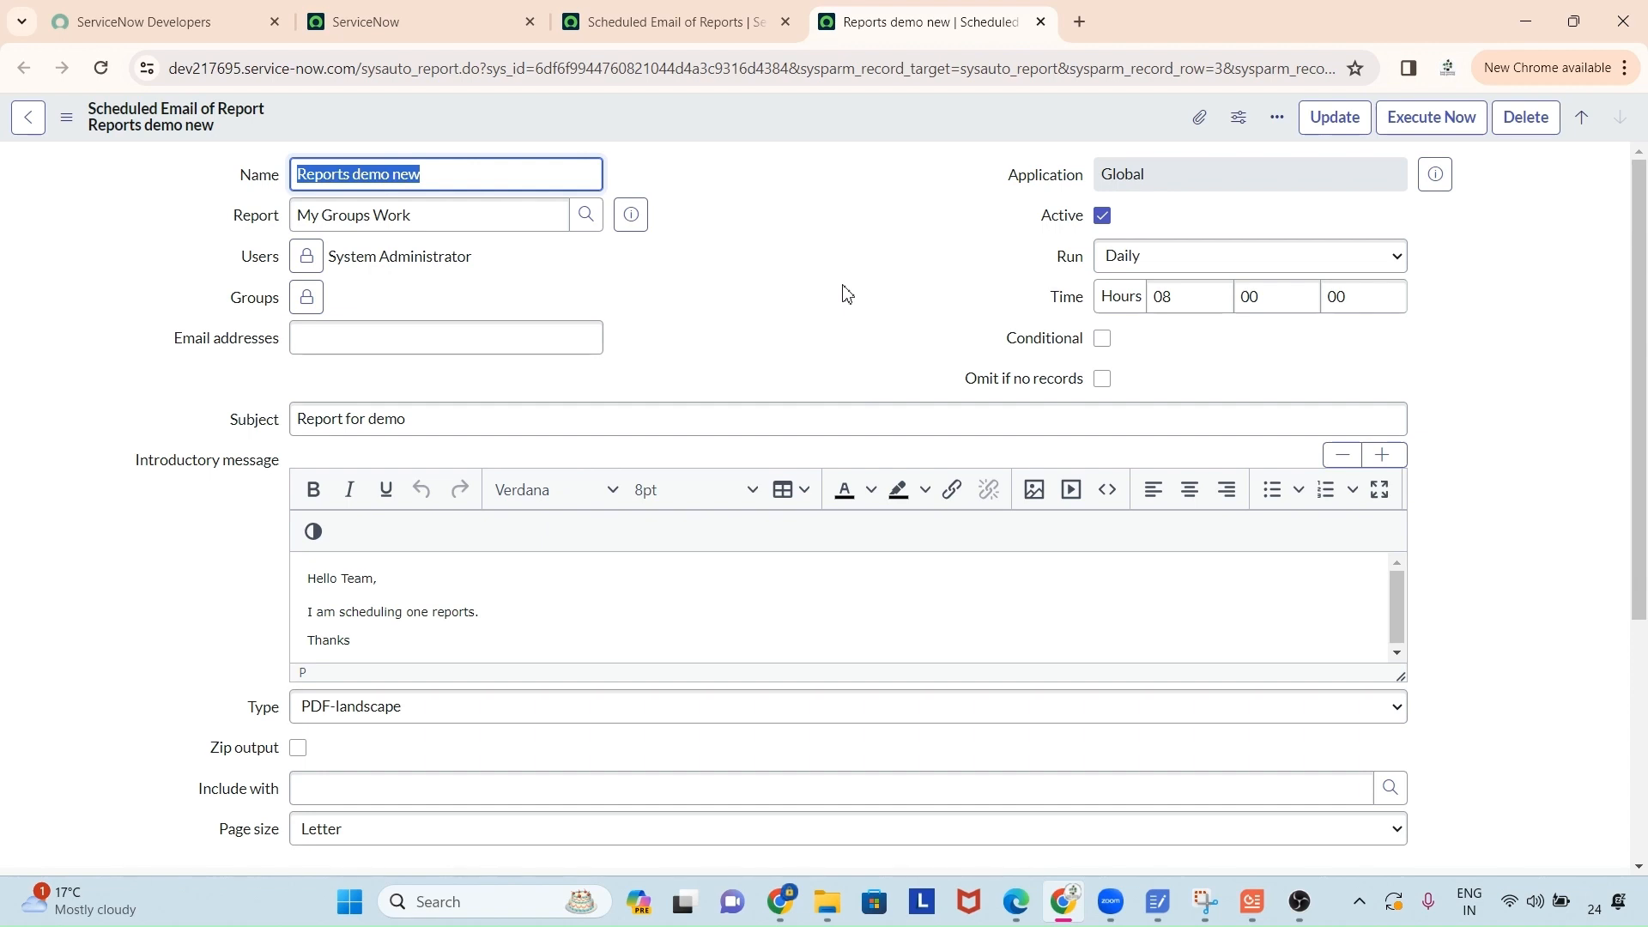
{"action": "left_click", "coordinate": [1176, 262]}
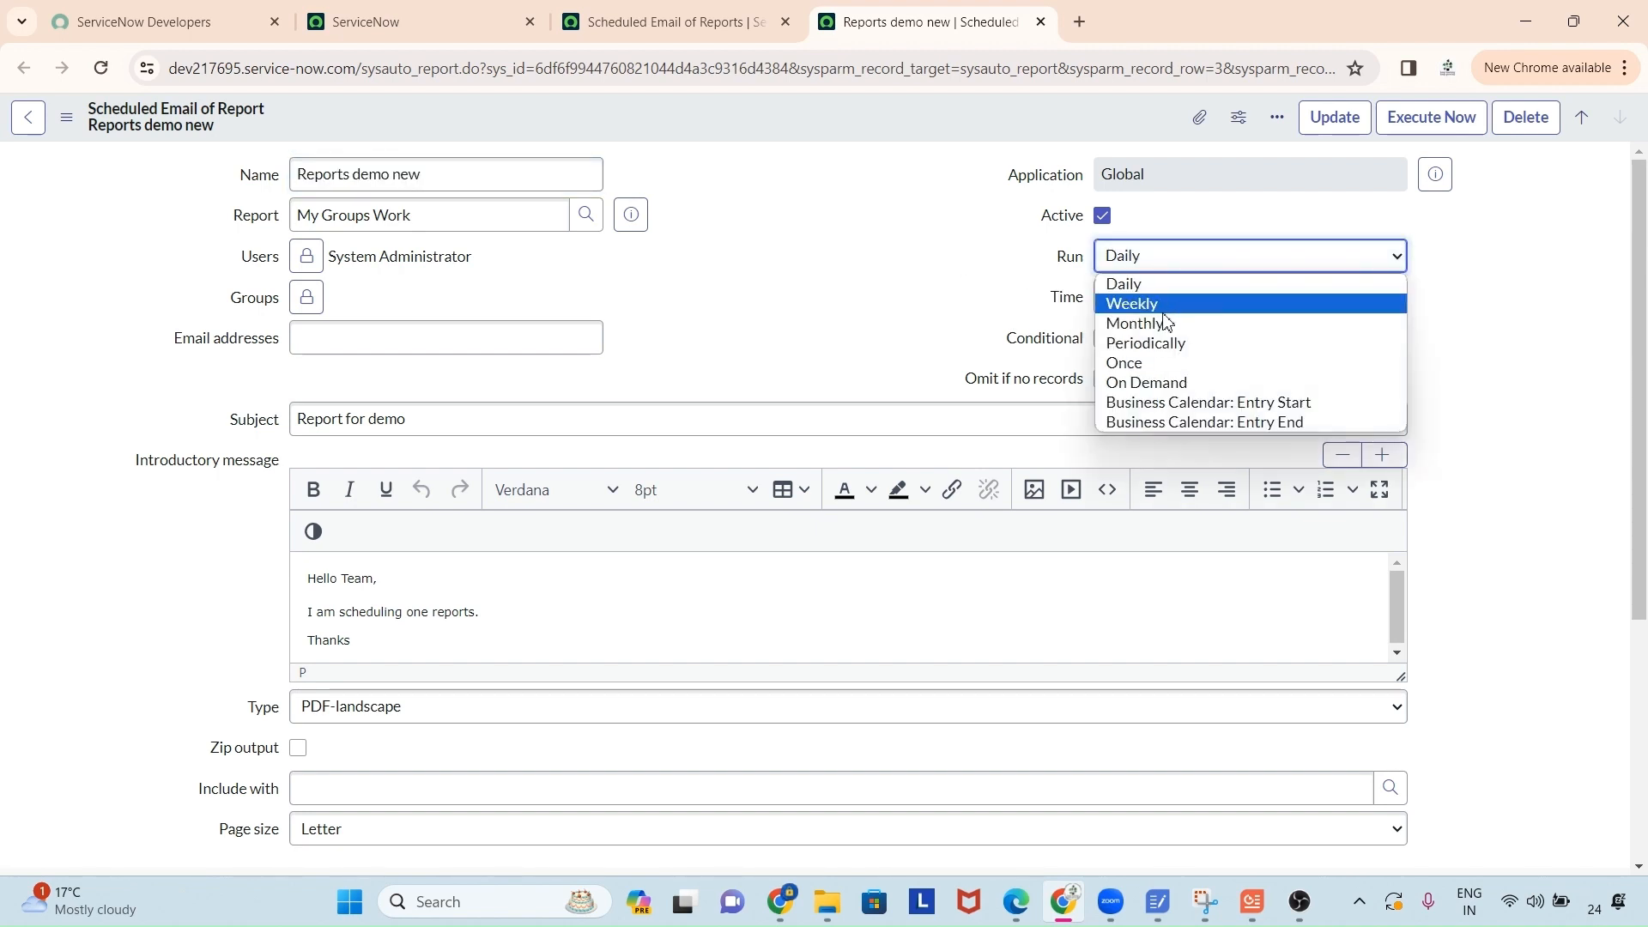
{"action": "left_click", "coordinate": [1155, 304]}
{"action": "left_click", "coordinate": [1138, 305]}
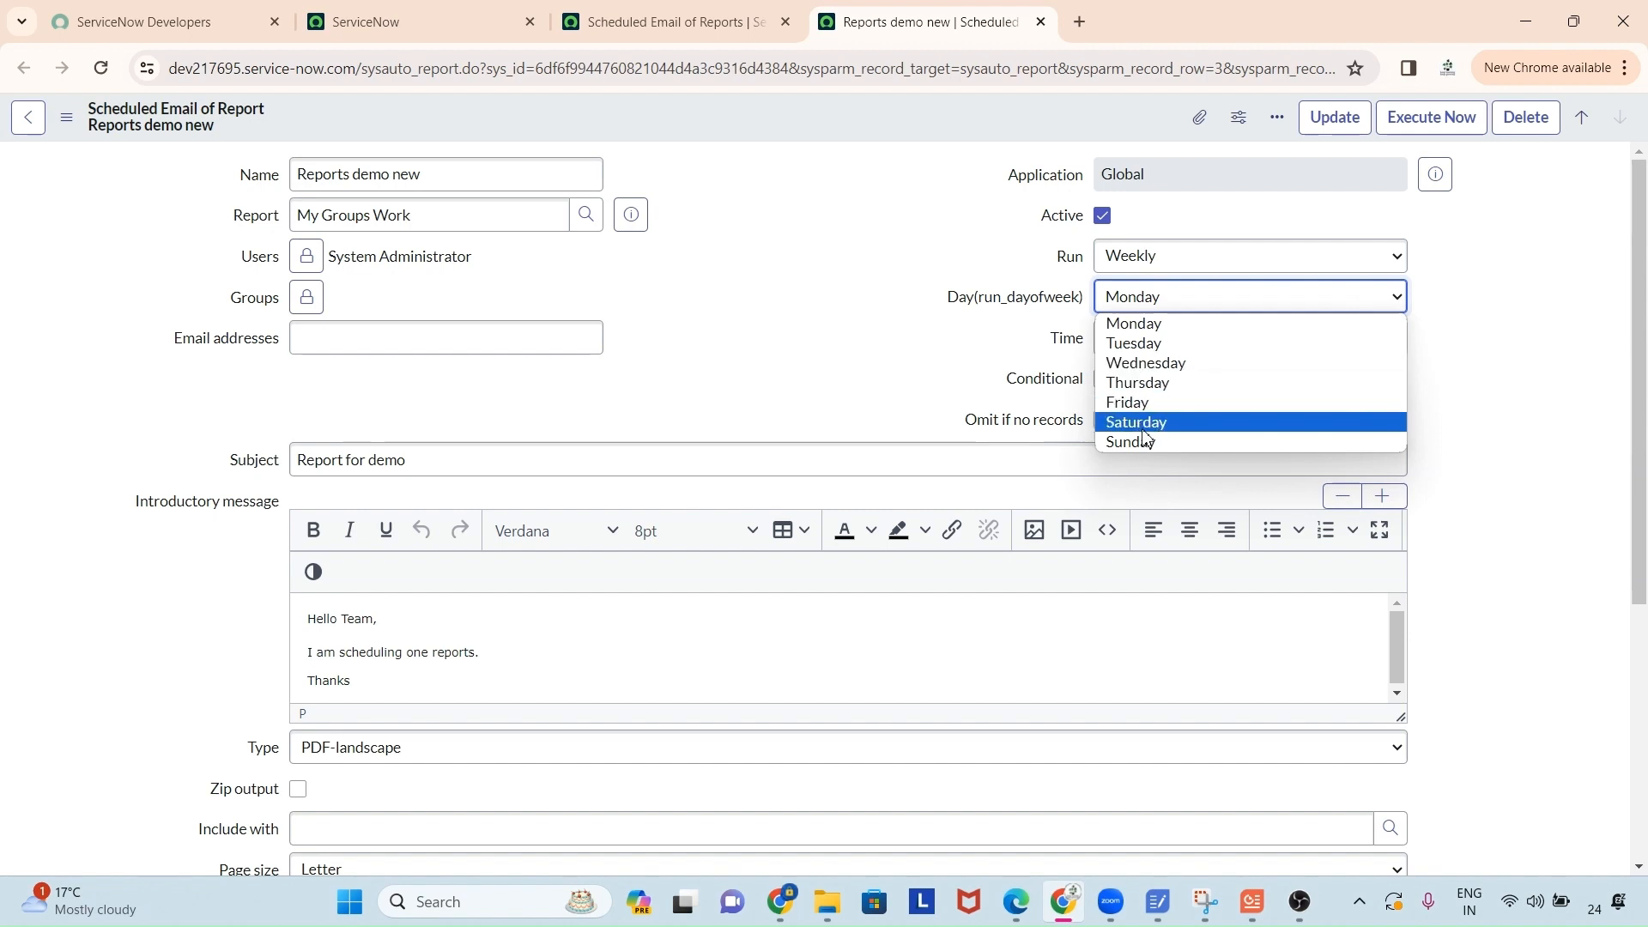
{"action": "left_click", "coordinate": [908, 386]}
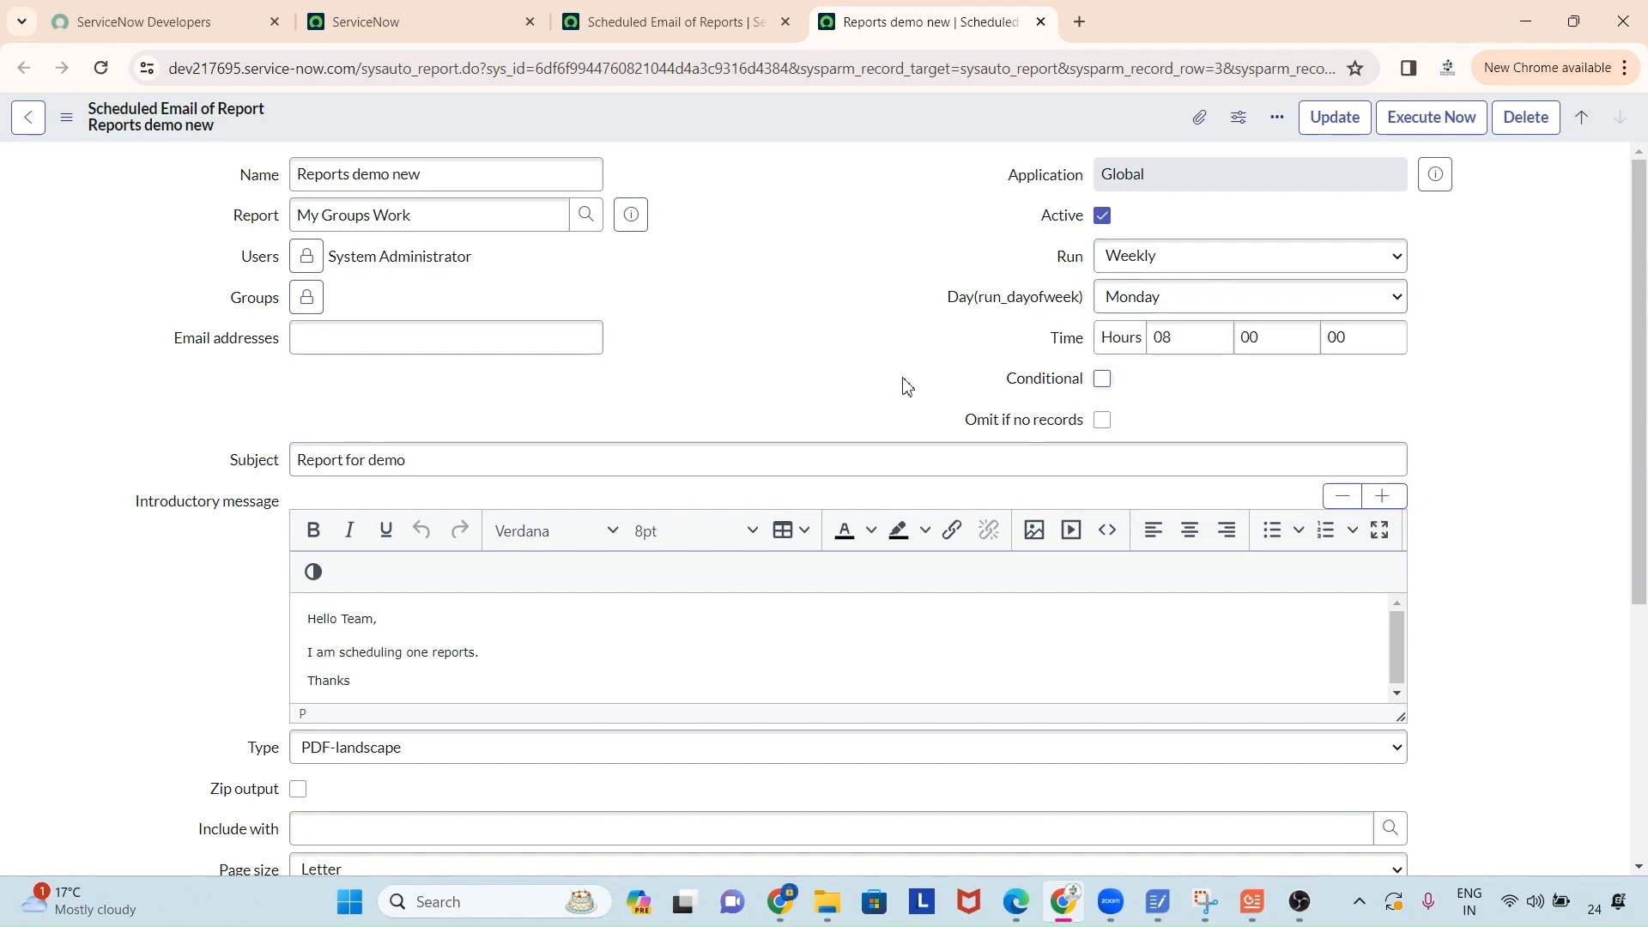
Change the report's output type to Excel (.xlsx) and update the scheduled email record.
{"action": "scroll", "coordinate": [844, 346], "scroll_direction": "down", "scroll_amount": 5}
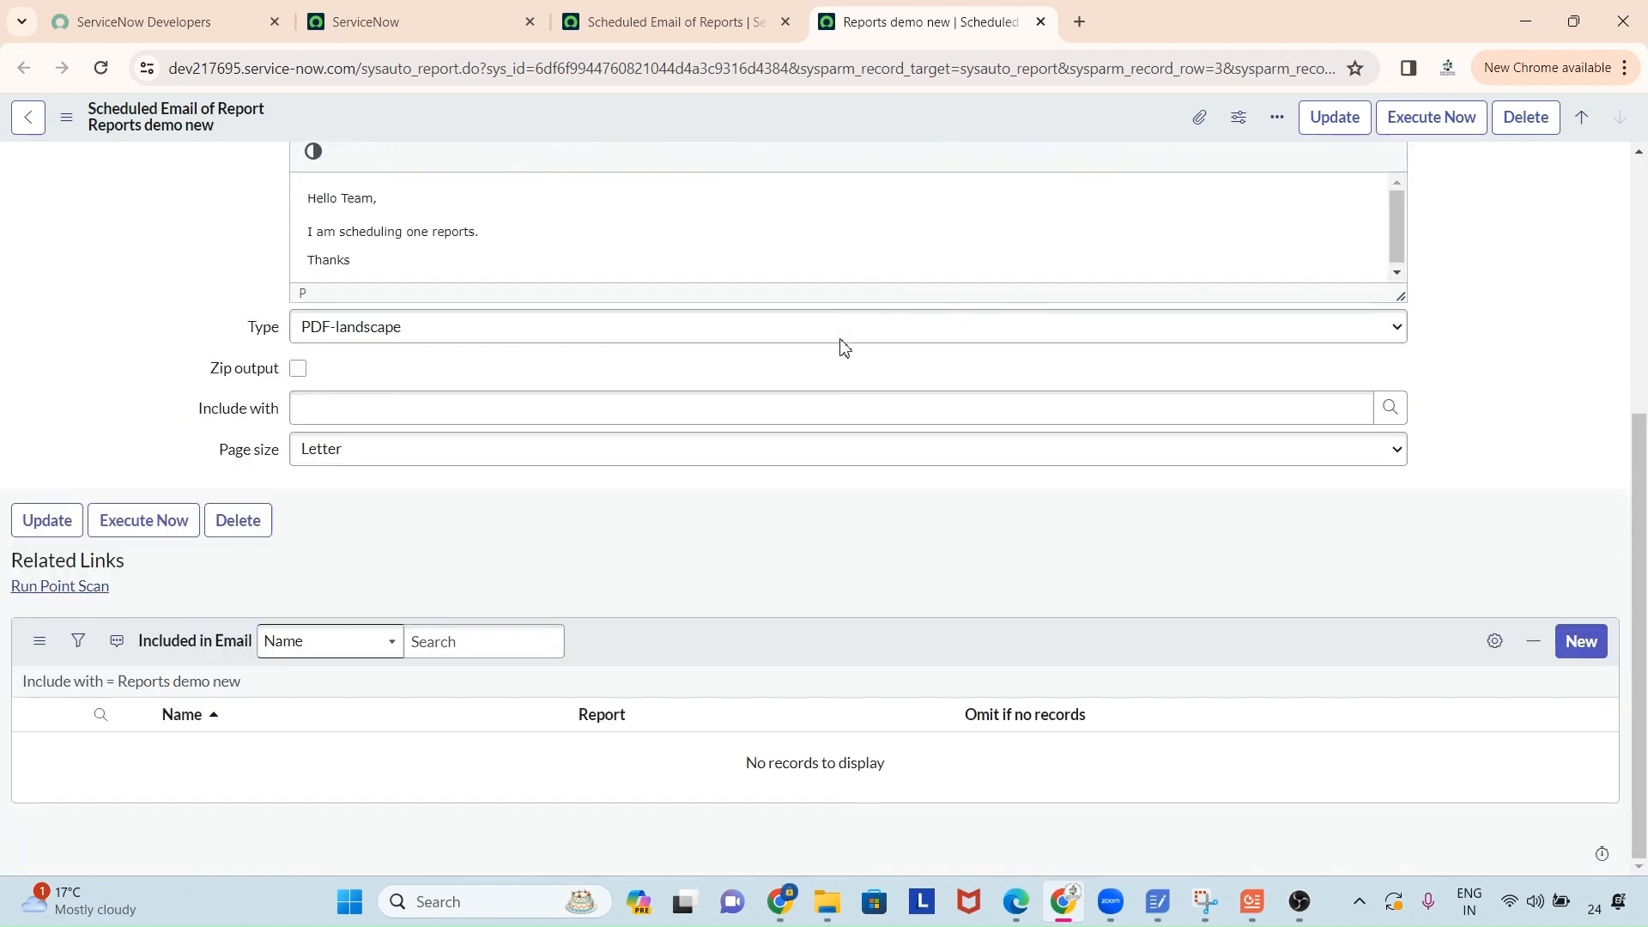
{"action": "left_click", "coordinate": [533, 339]}
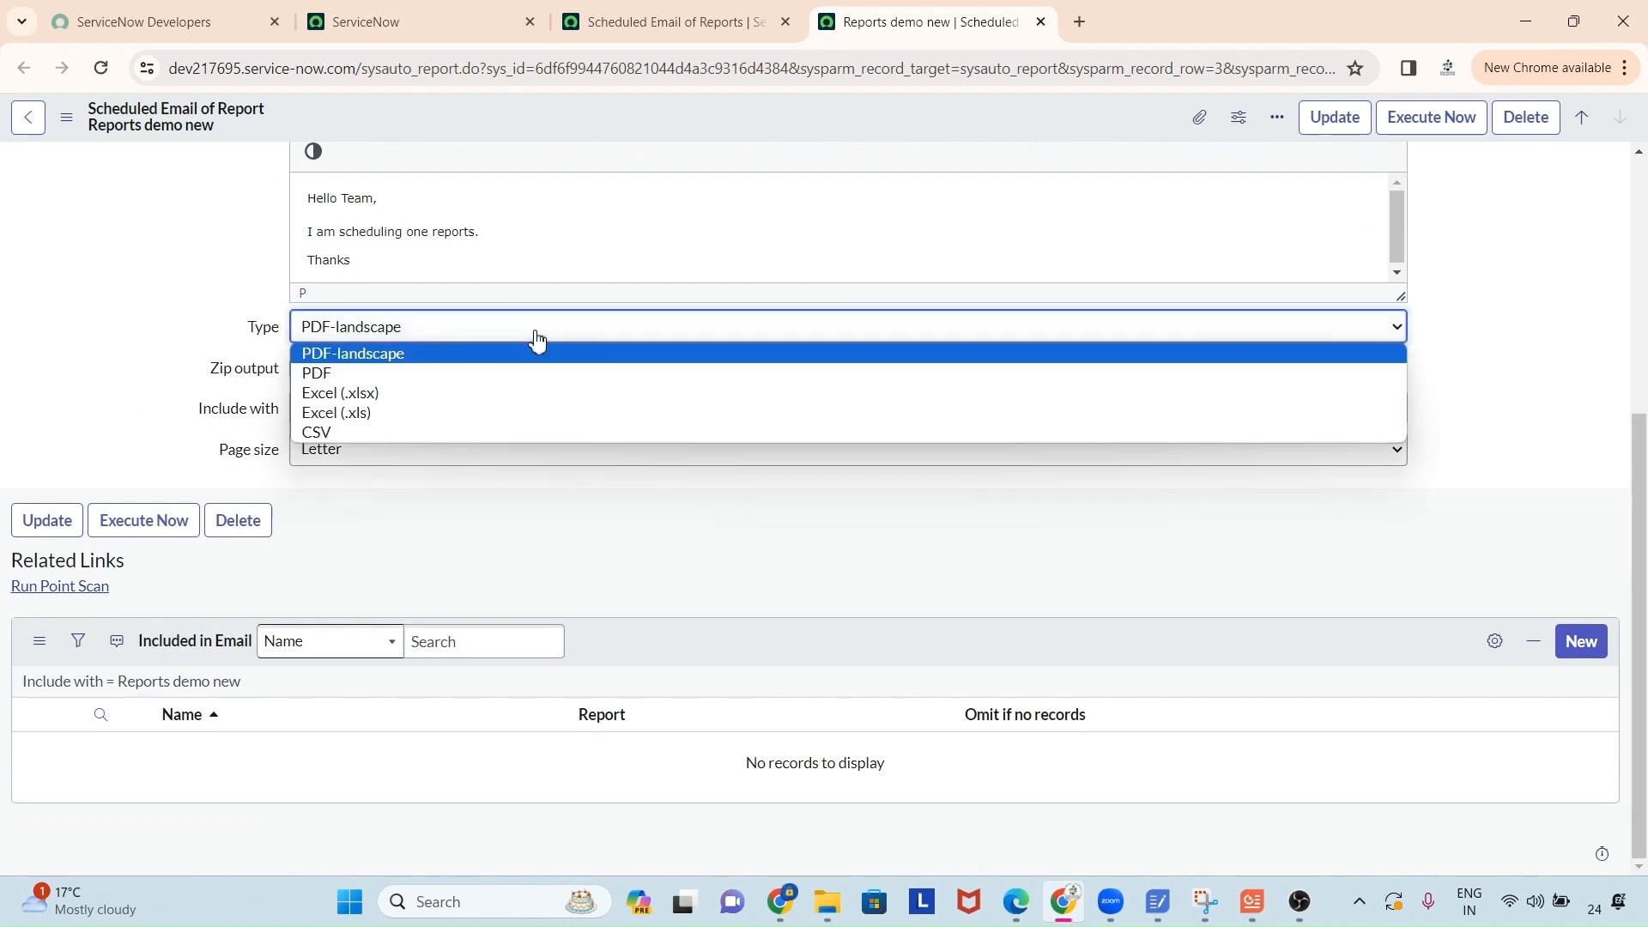
{"action": "left_click", "coordinate": [405, 398]}
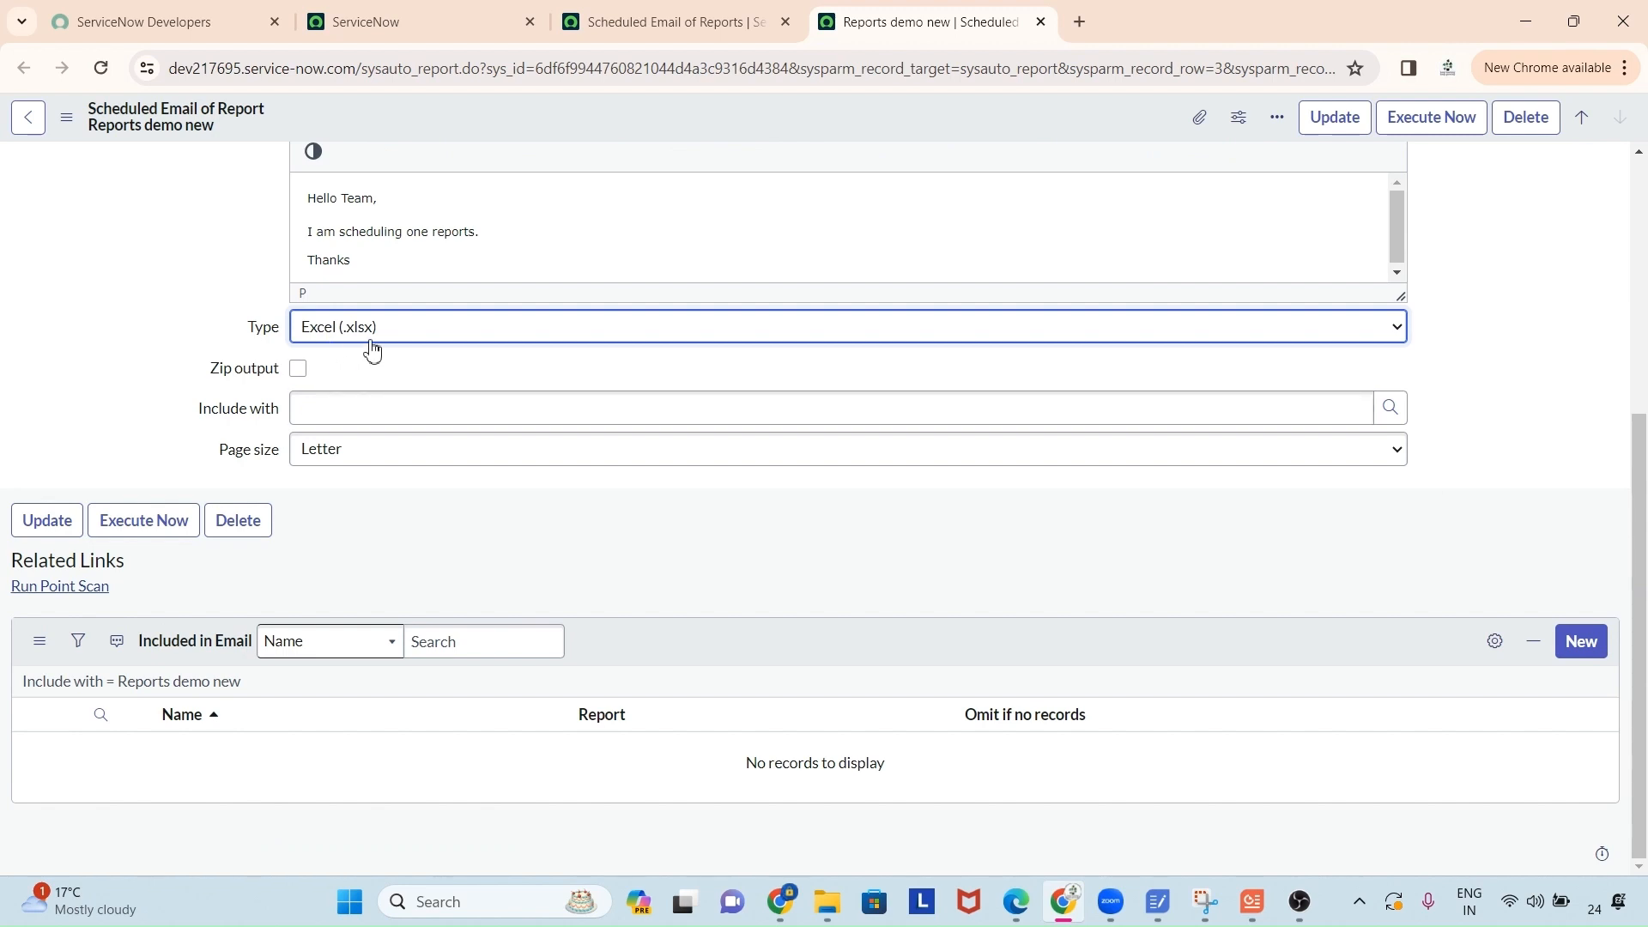
{"action": "scroll", "coordinate": [394, 350], "scroll_direction": "up", "scroll_amount": 5}
{"action": "left_click", "coordinate": [740, 303]}
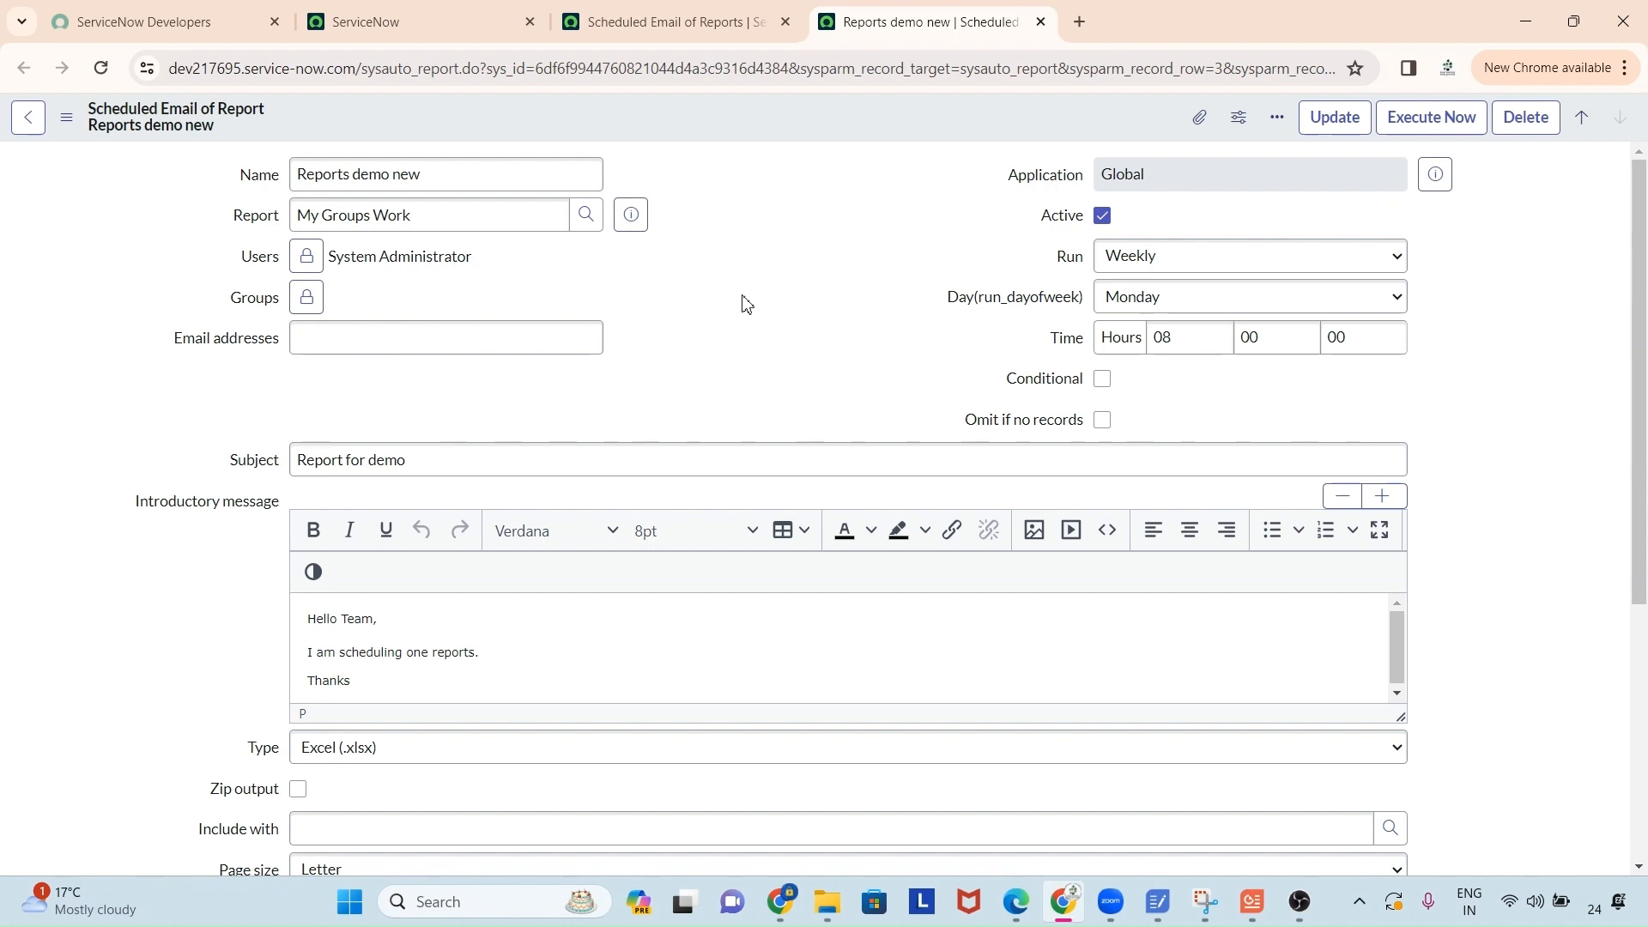
{"action": "left_click", "coordinate": [1335, 125]}
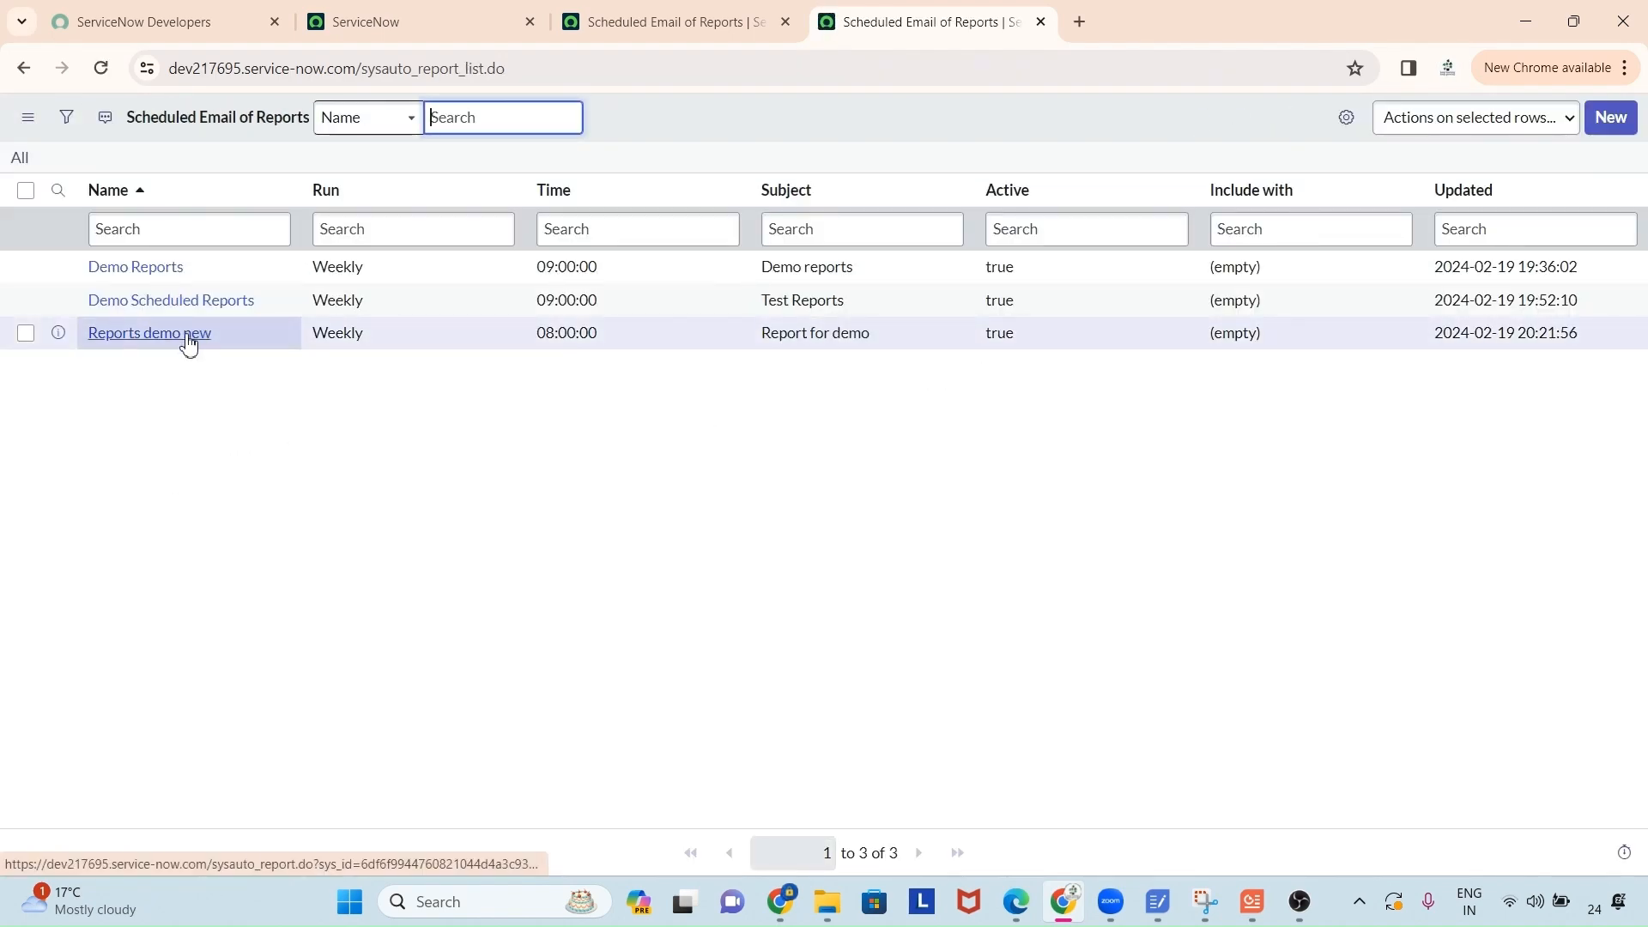
Reopen "Reports demo new" in a separate tab, check its schedule and output type, and execute the scheduled email now.
{"action": "middle_click", "coordinate": [196, 334]}
{"action": "left_click", "coordinate": [1141, 26]}
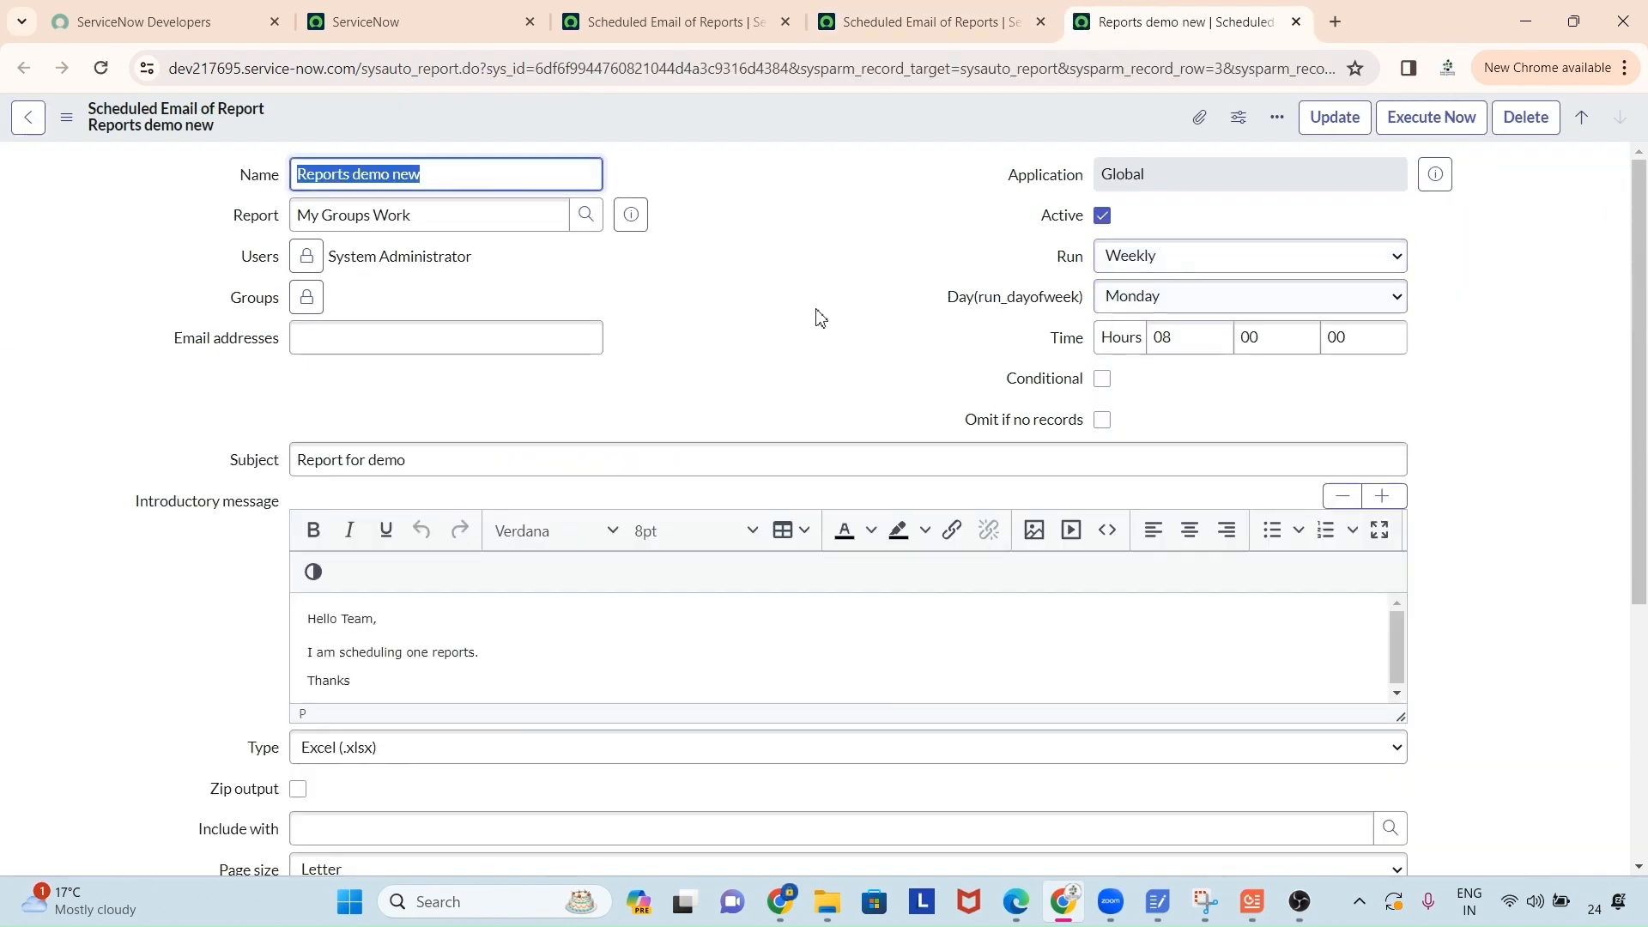
{"action": "scroll", "coordinate": [817, 316], "scroll_direction": "down", "scroll_amount": 2}
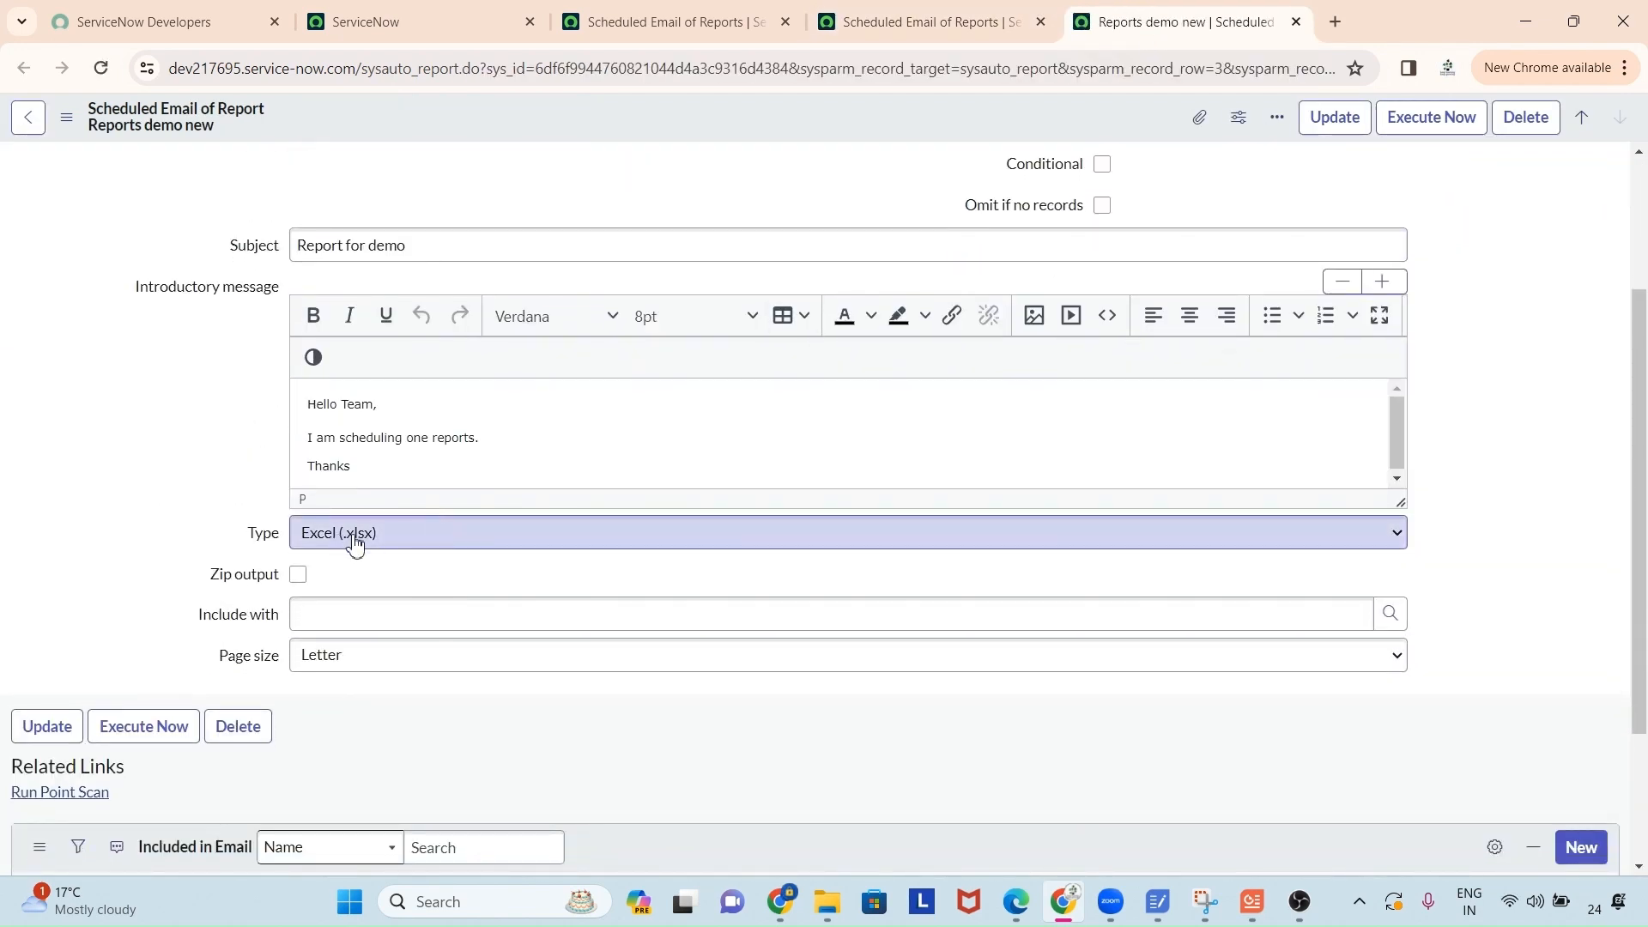
{"action": "scroll", "coordinate": [443, 554], "scroll_direction": "up", "scroll_amount": 2}
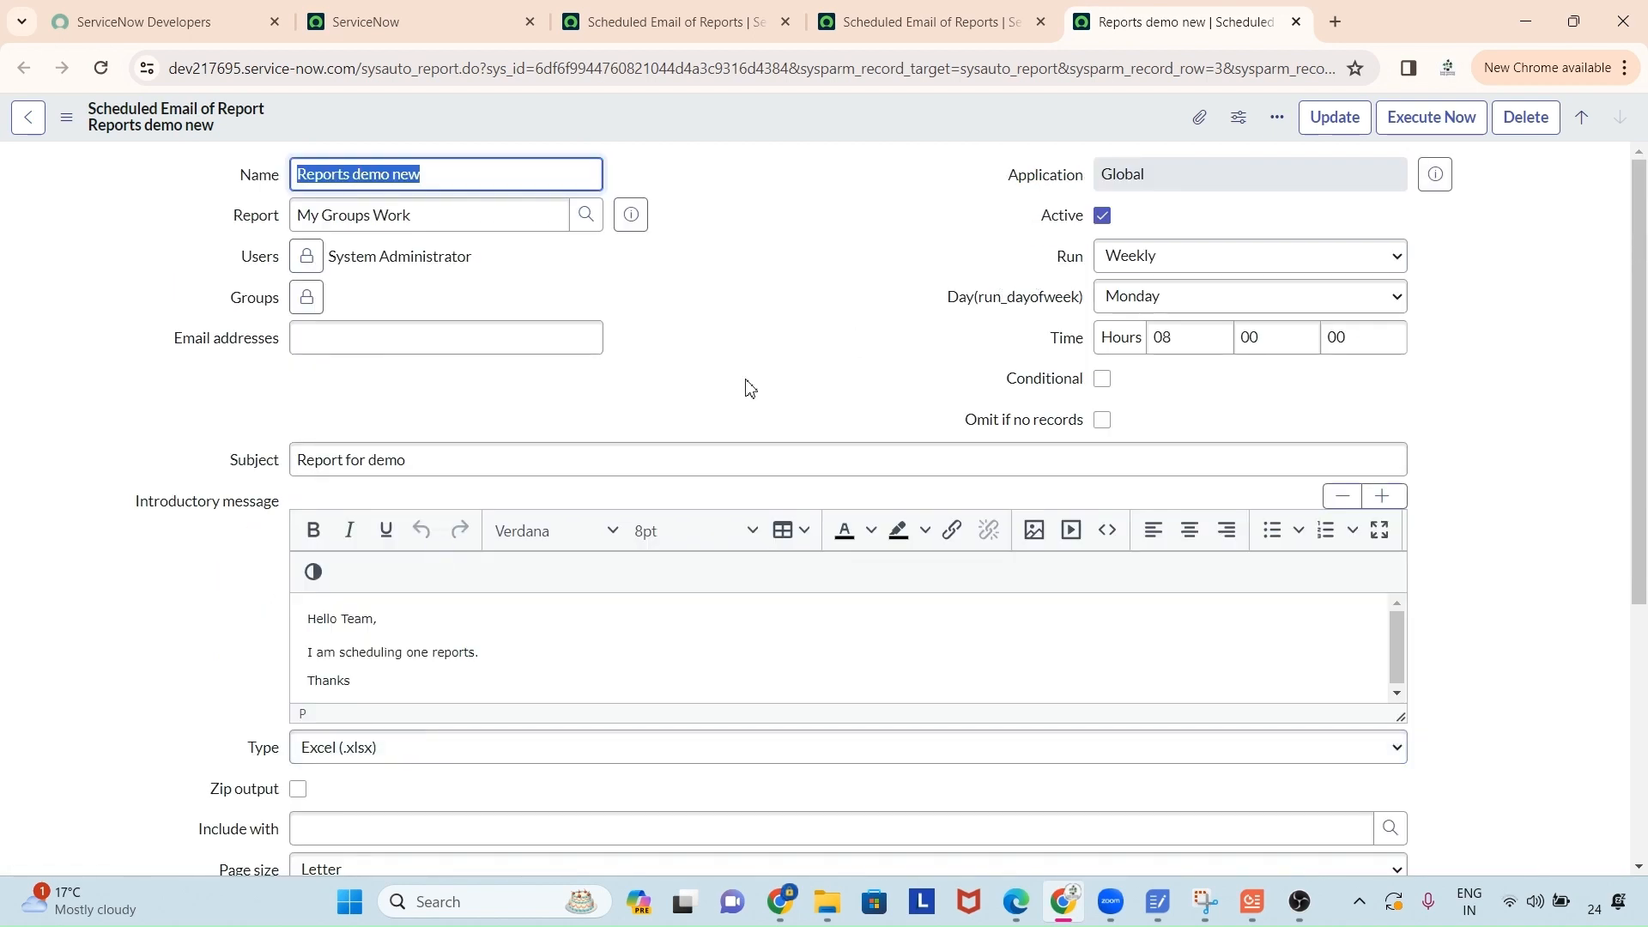
{"action": "scroll", "coordinate": [748, 386], "scroll_direction": "down", "scroll_amount": 5}
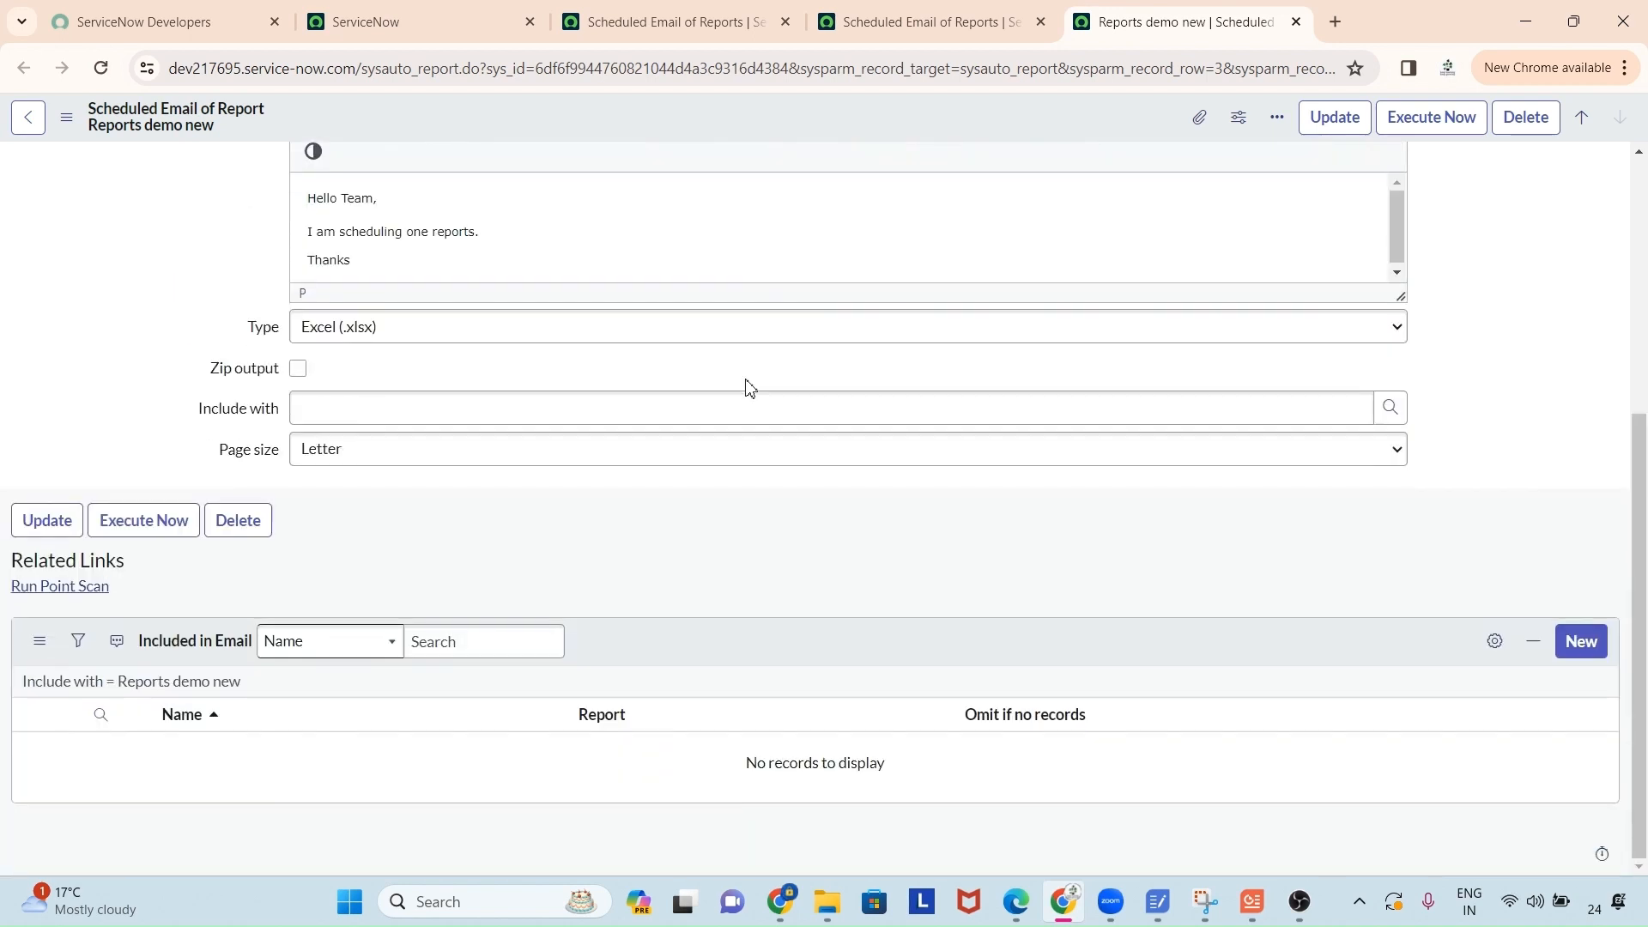
{"action": "left_click", "coordinate": [642, 331]}
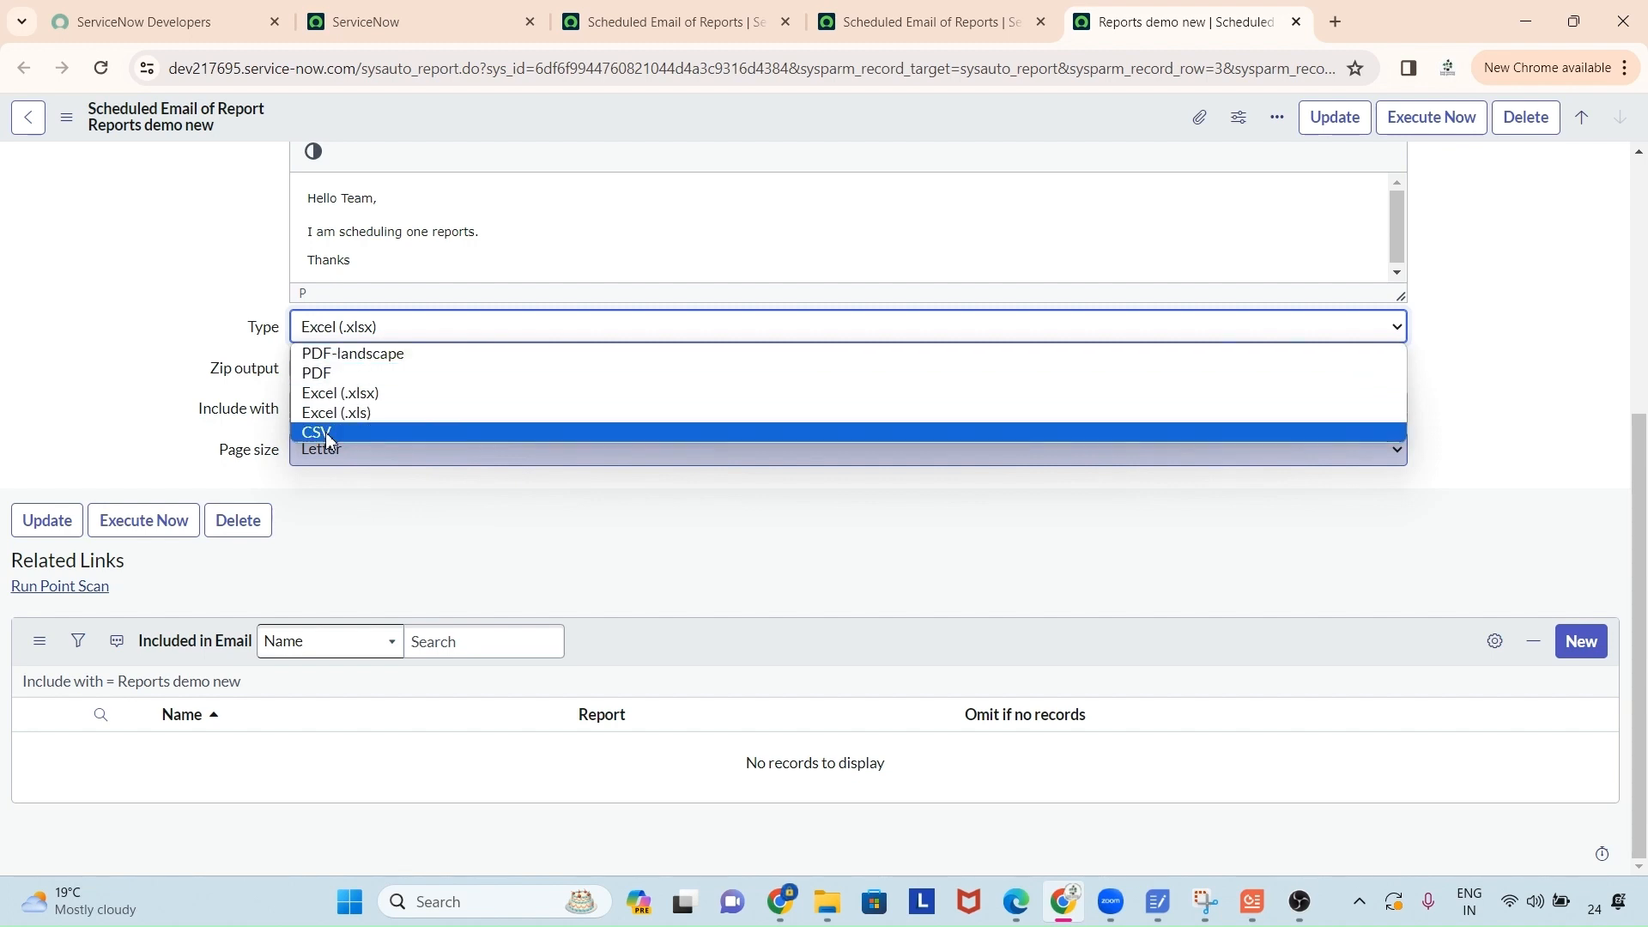
{"action": "left_click", "coordinate": [369, 400]}
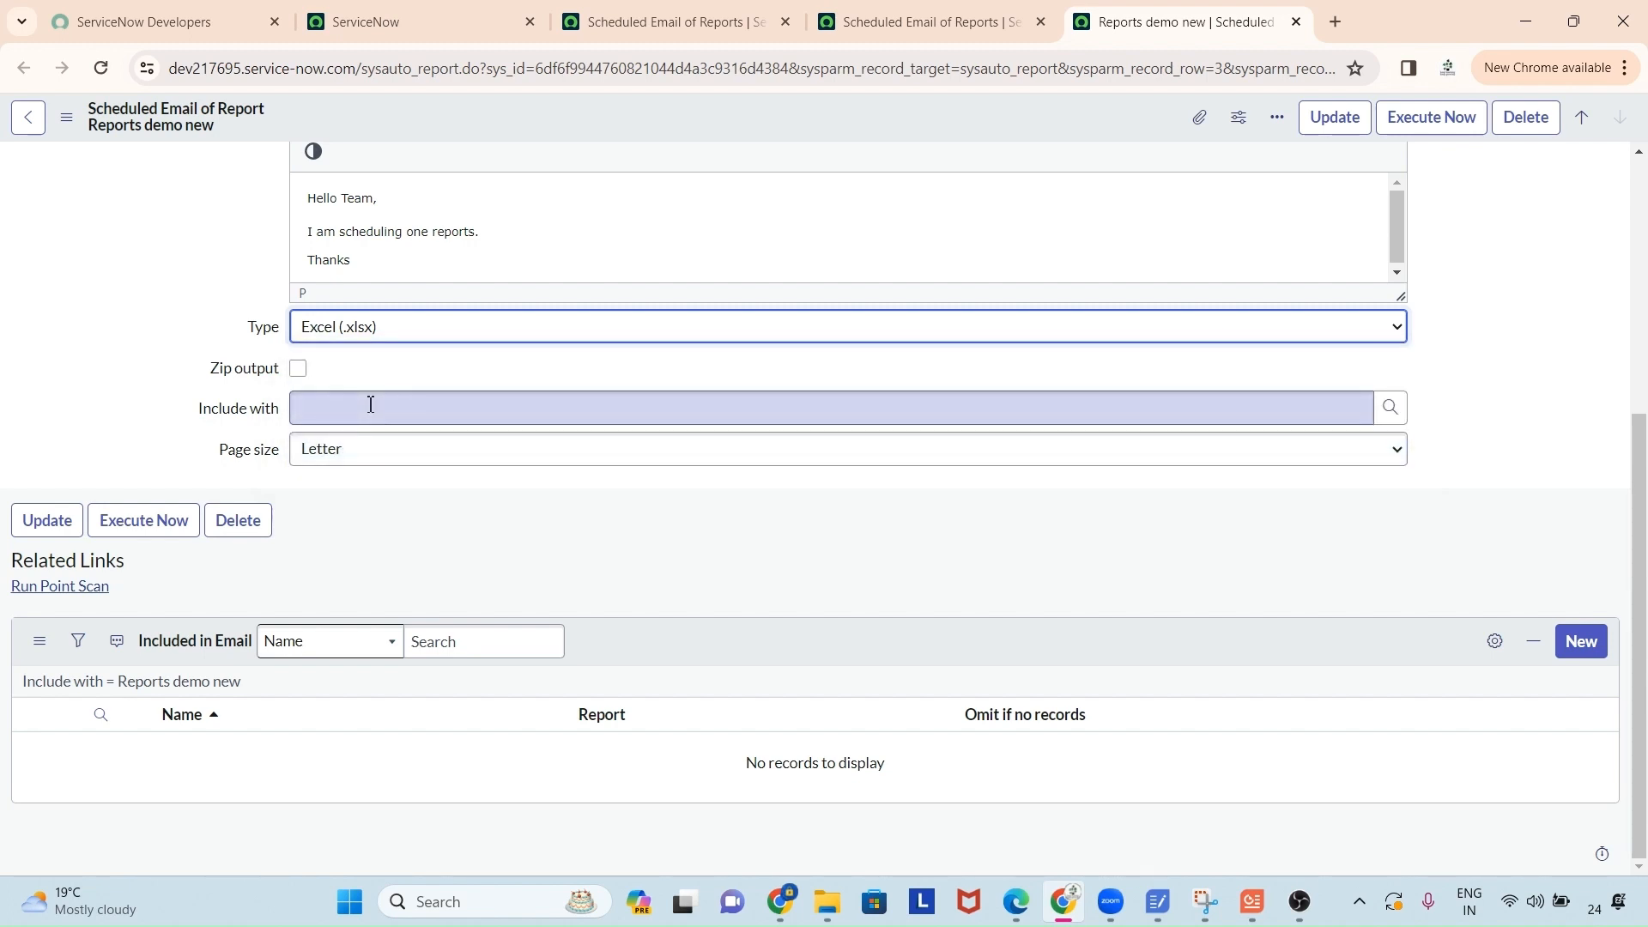
{"action": "scroll", "coordinate": [633, 533], "scroll_direction": "up", "scroll_amount": 5}
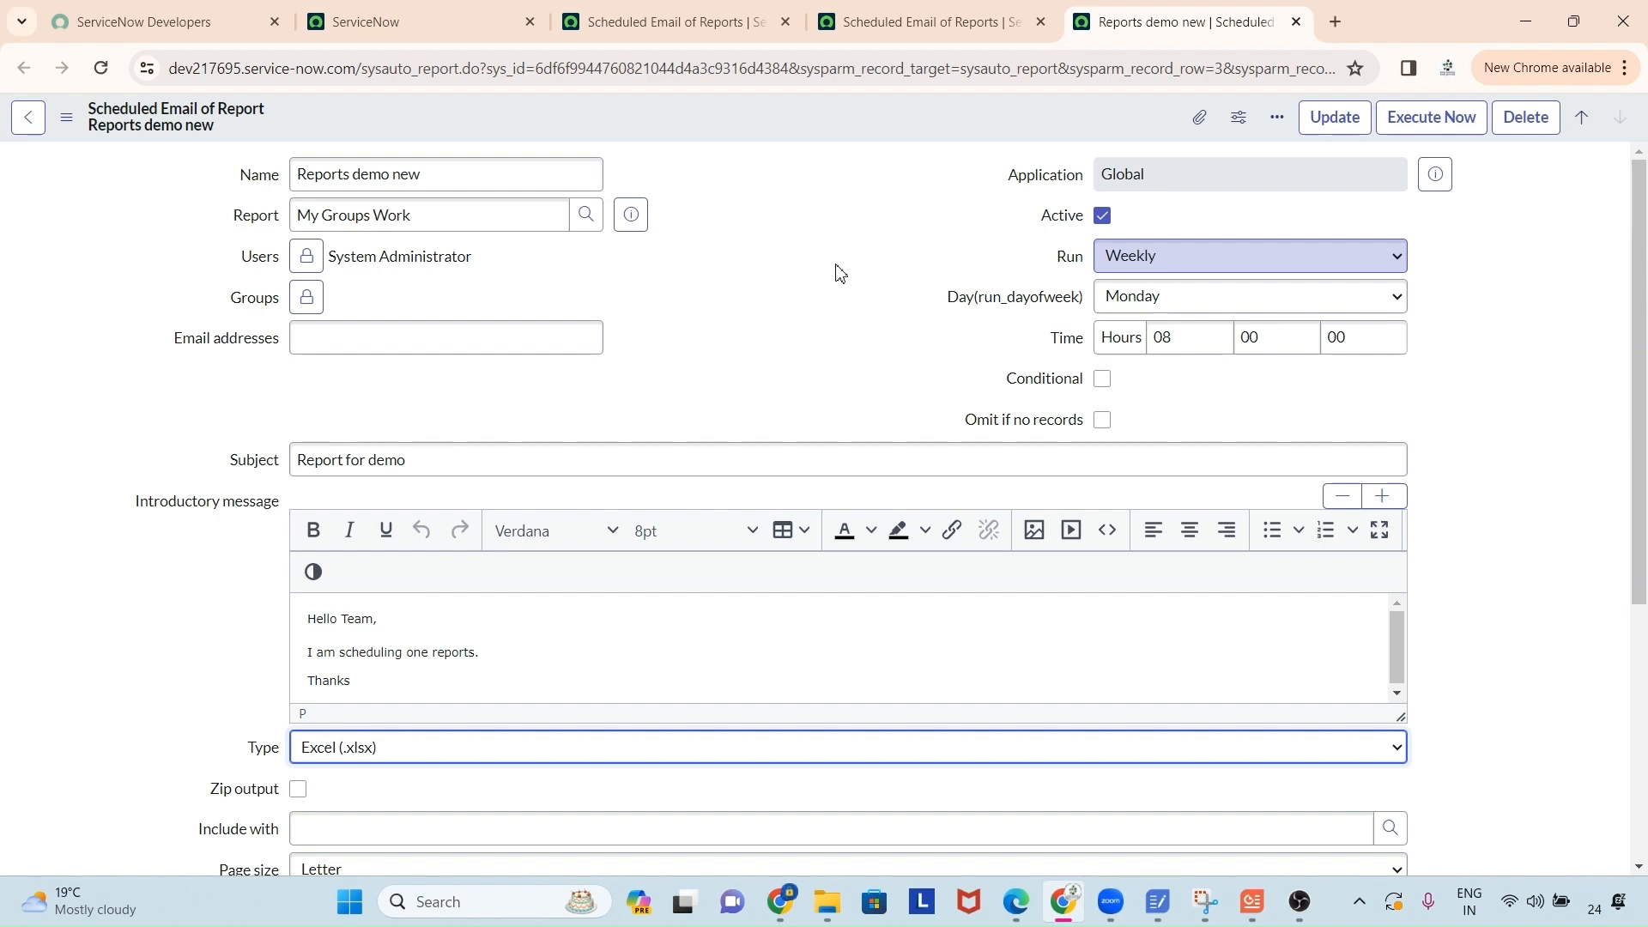
{"action": "left_click", "coordinate": [1451, 129]}
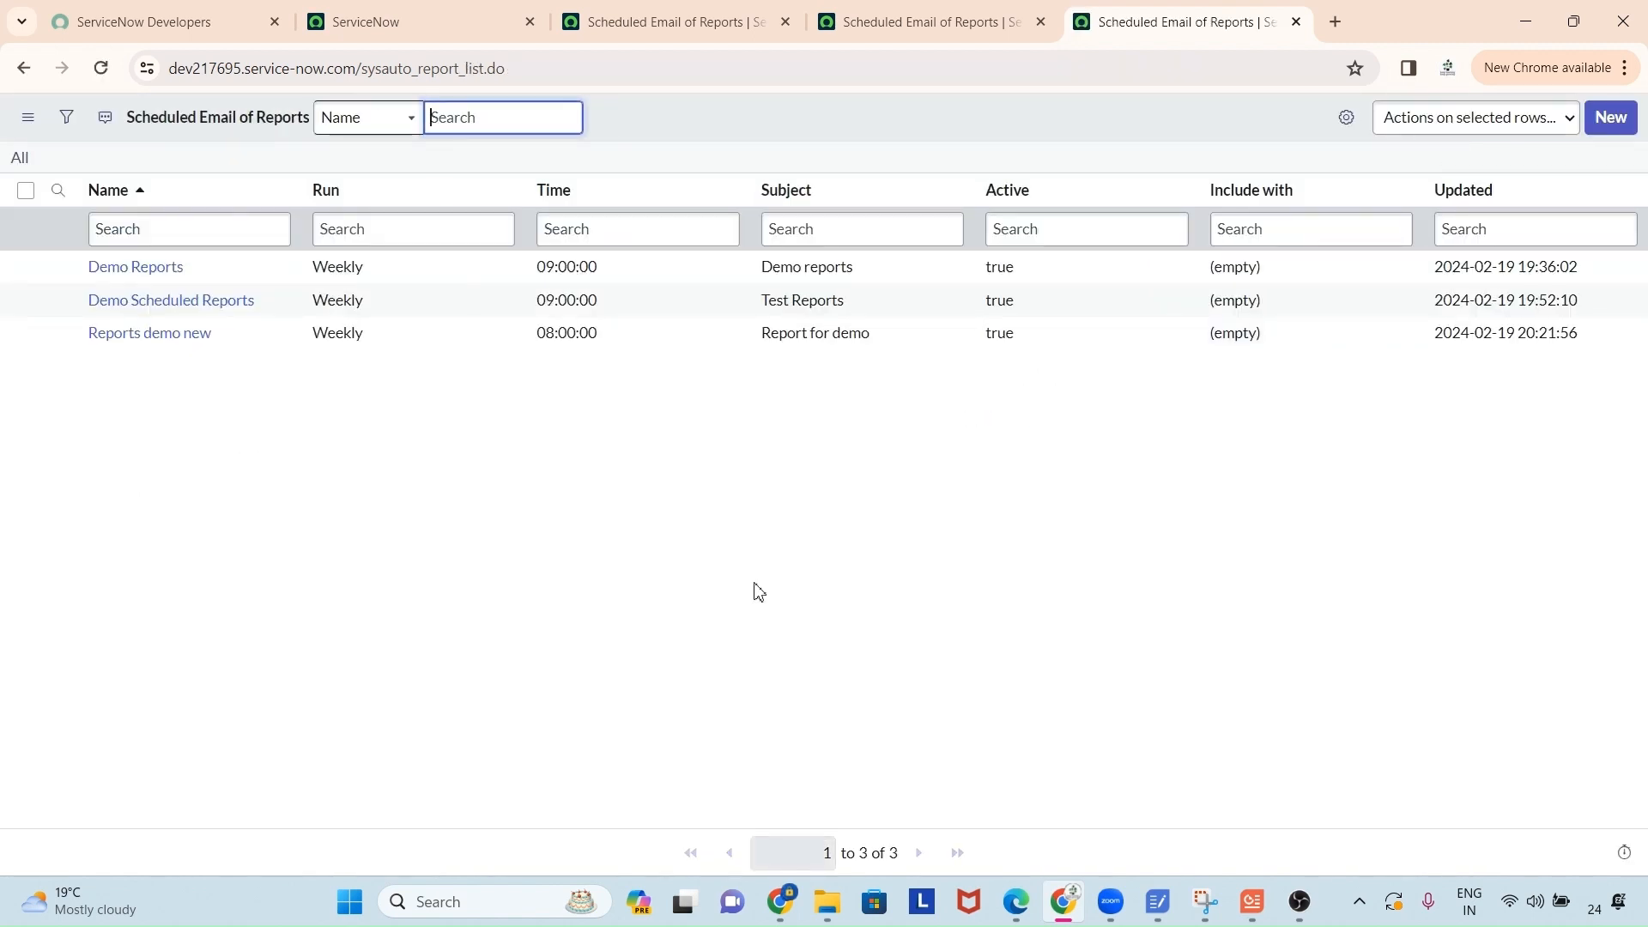
Search the navigator for "emails", open the Emails system log and view the "Report for demo" email.
{"action": "left_click", "coordinate": [455, 18]}
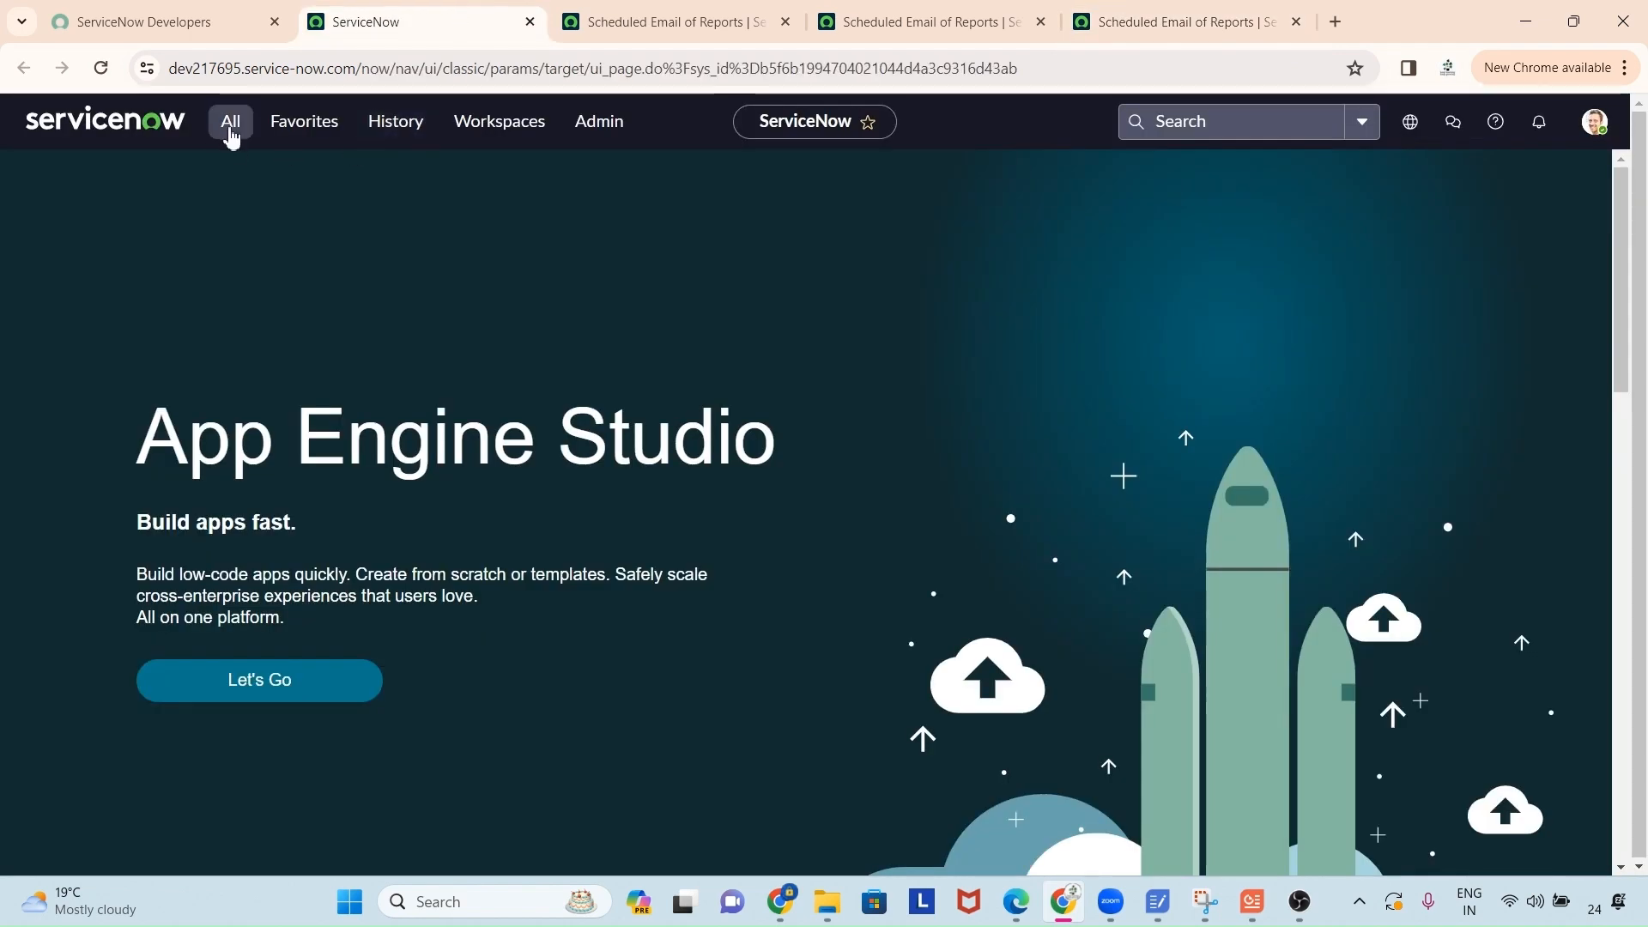
{"action": "left_click", "coordinate": [227, 122]}
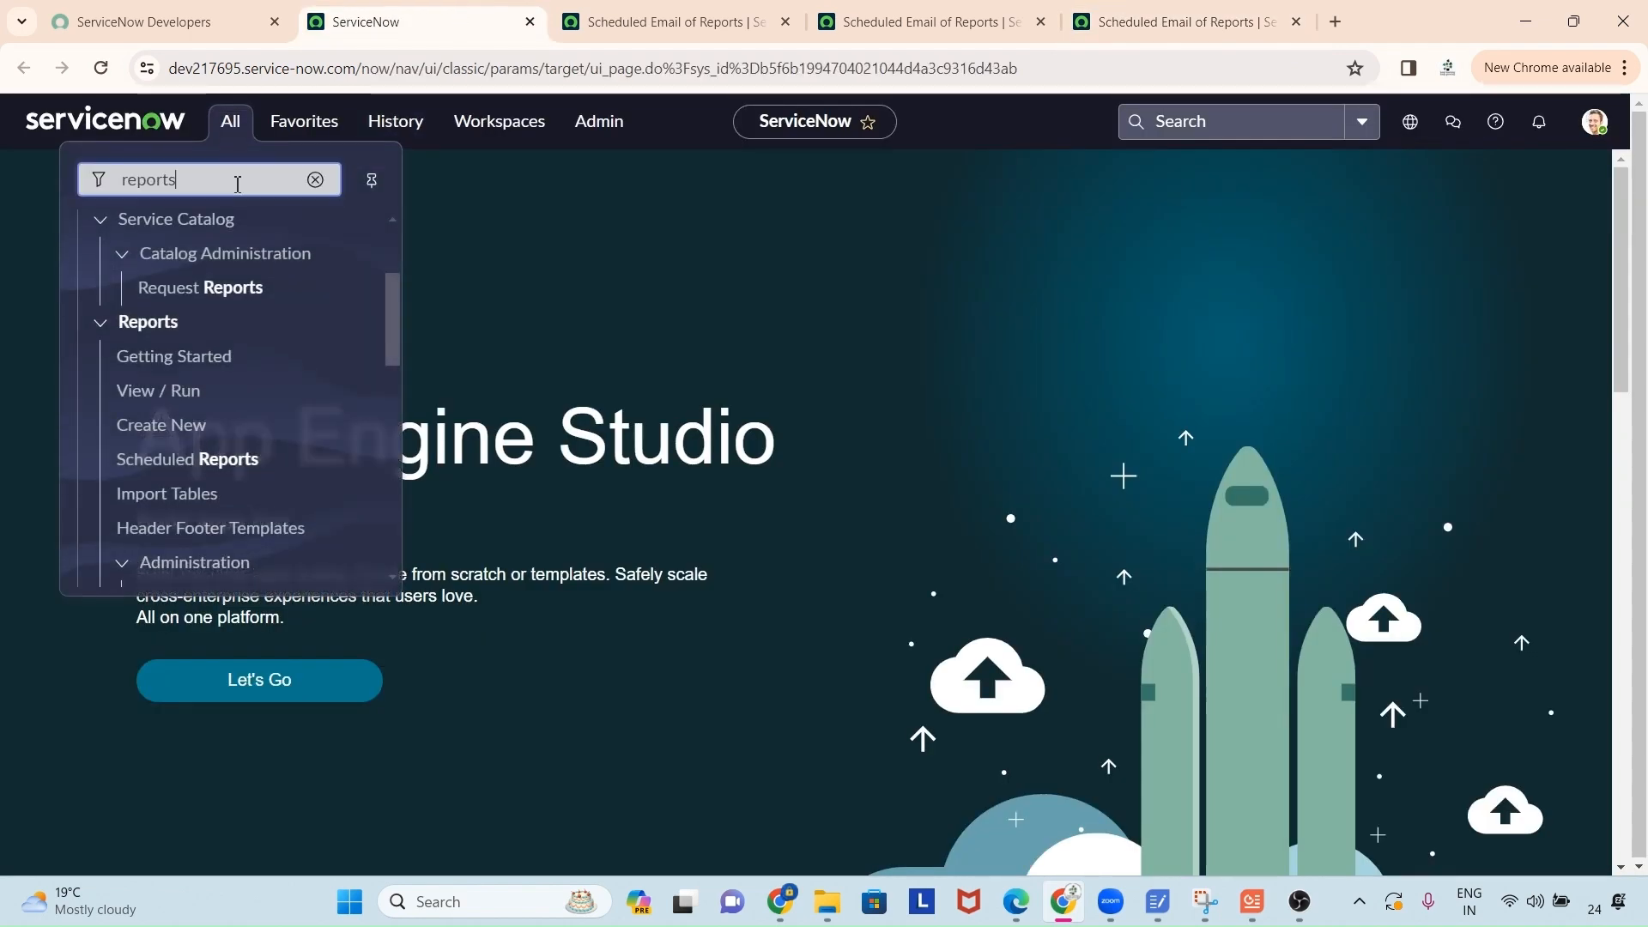
{"action": "double_click", "coordinate": [237, 180]}
{"action": "key", "text": "BackSpace"}
{"action": "type", "text": "emails"}
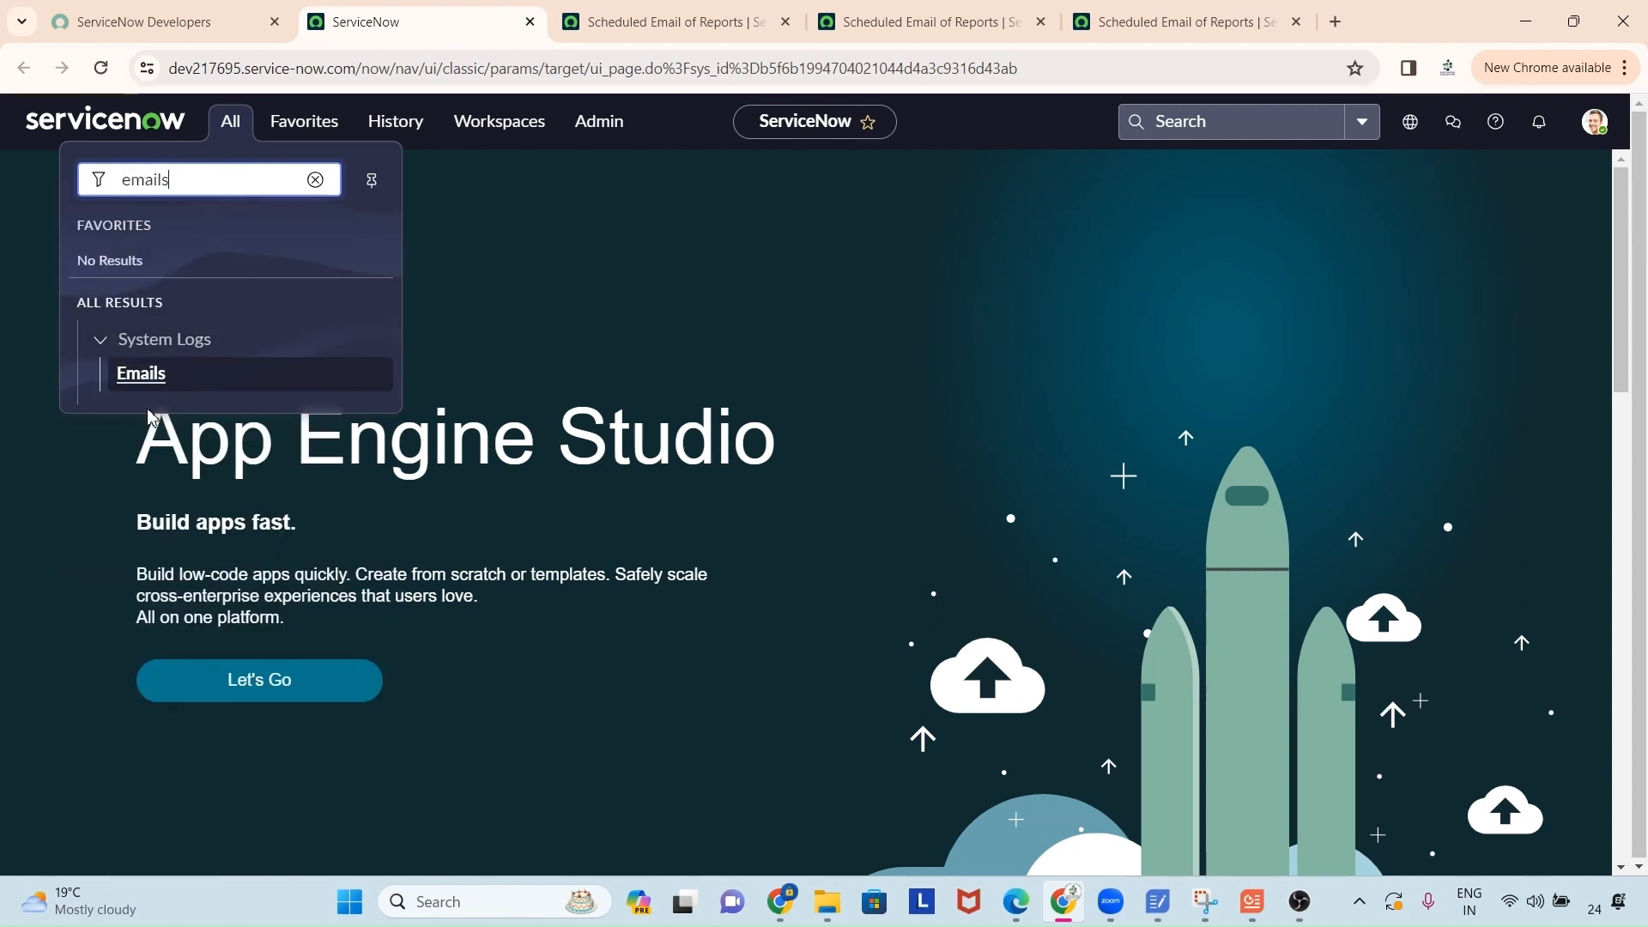
{"action": "middle_click", "coordinate": [141, 374]}
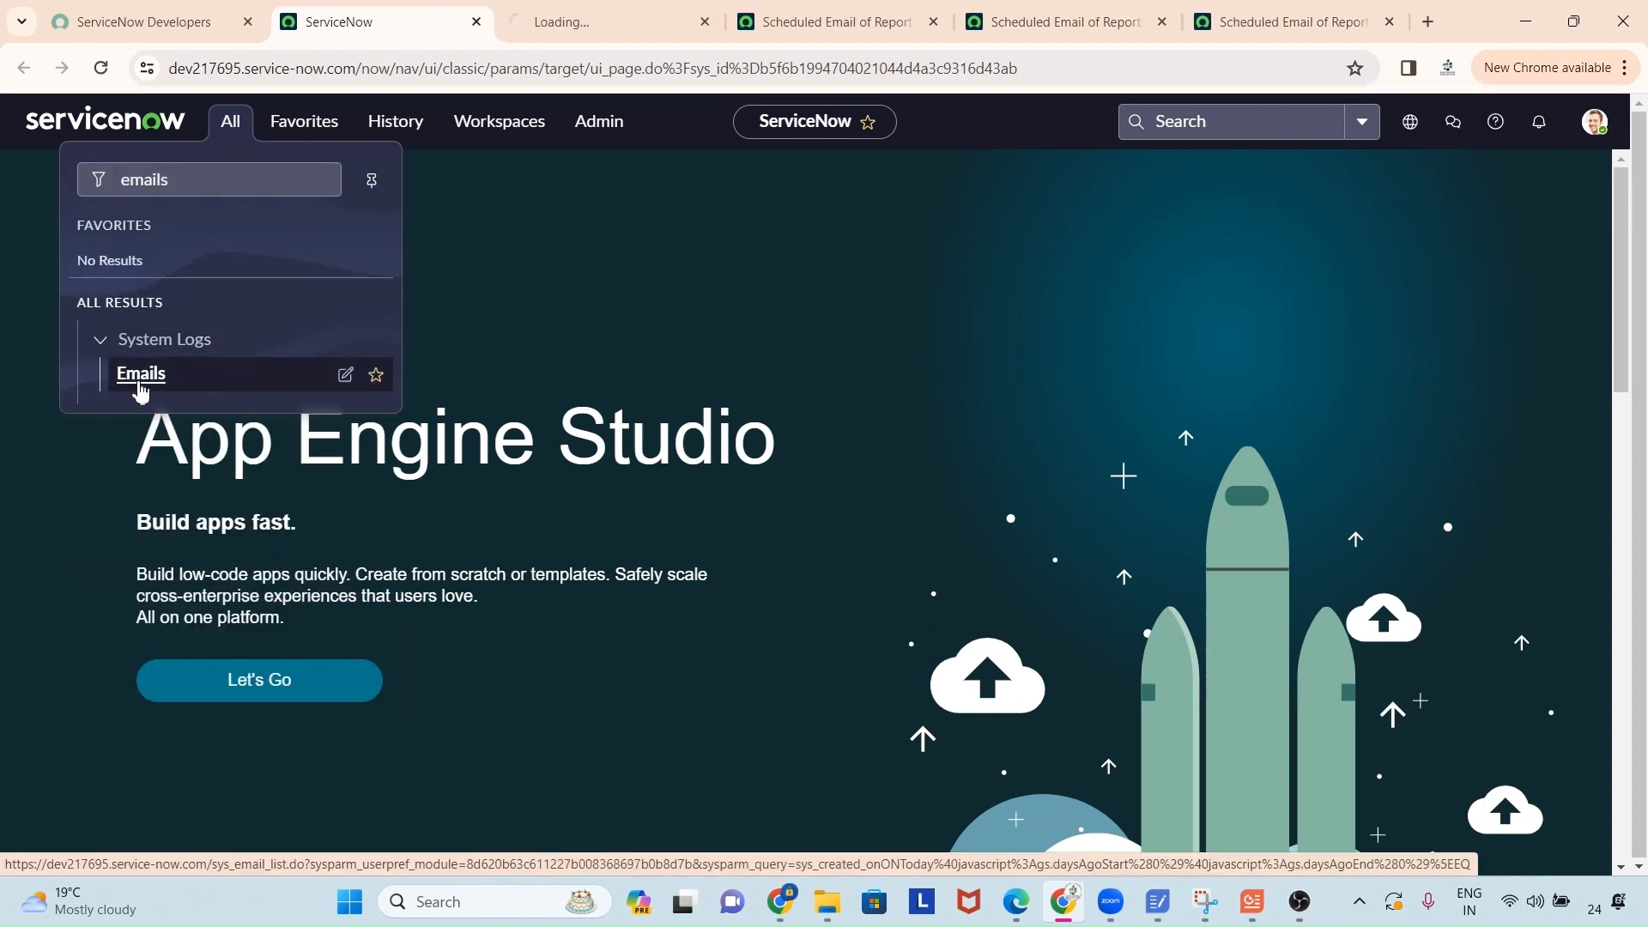
{"action": "left_click", "coordinate": [582, 31]}
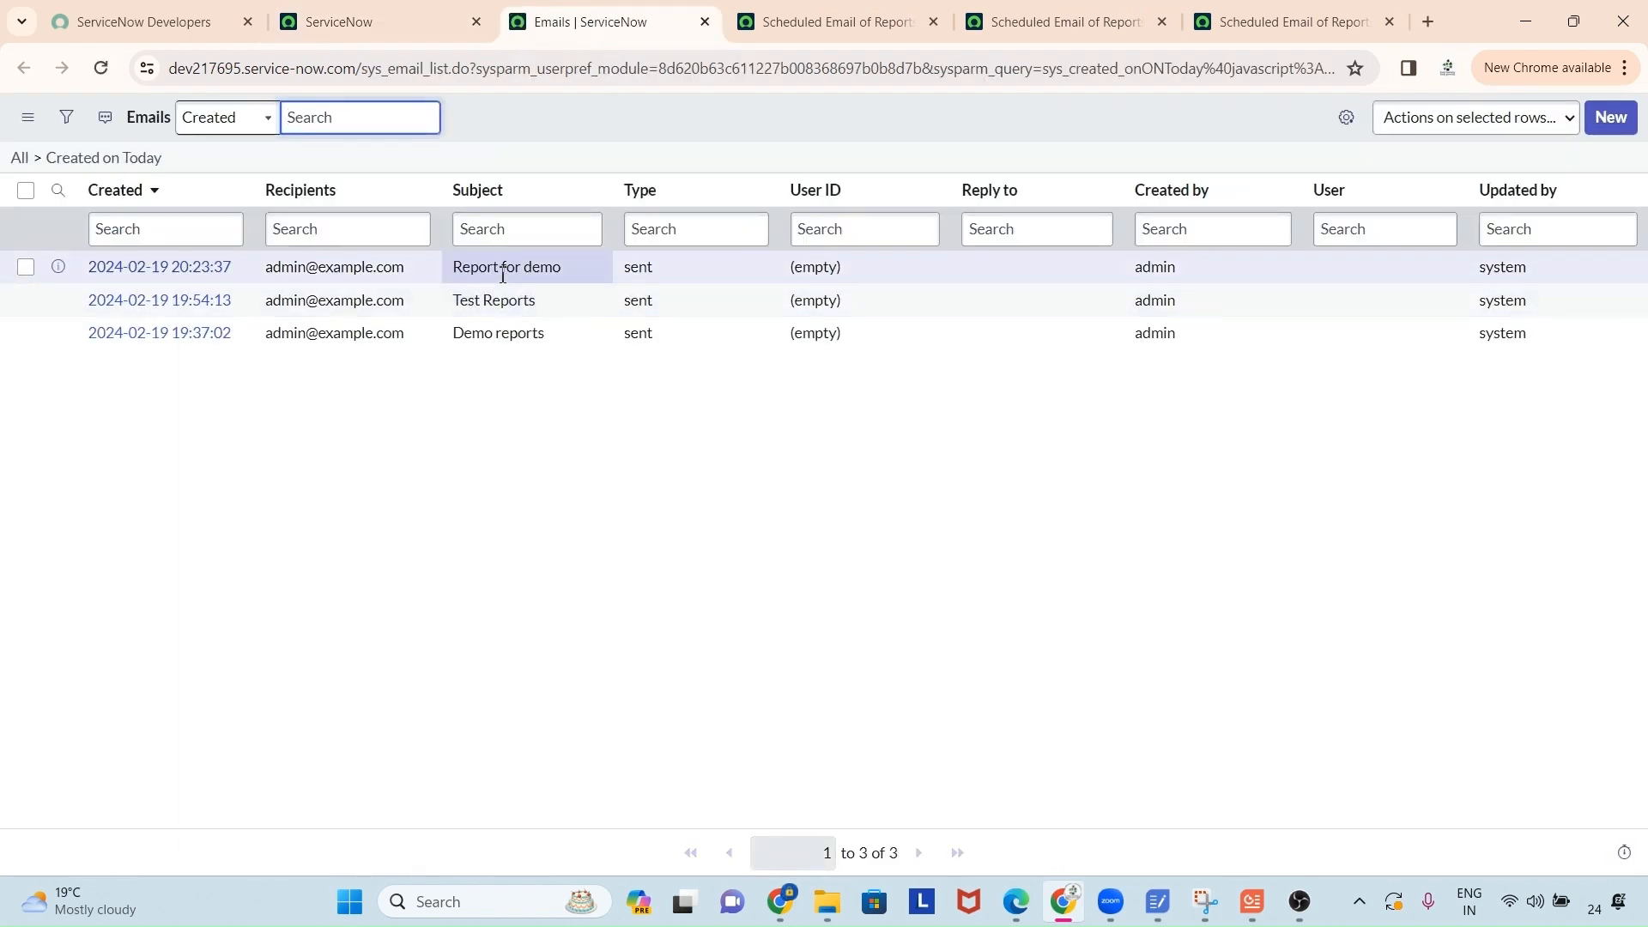
{"action": "middle_click", "coordinate": [104, 276]}
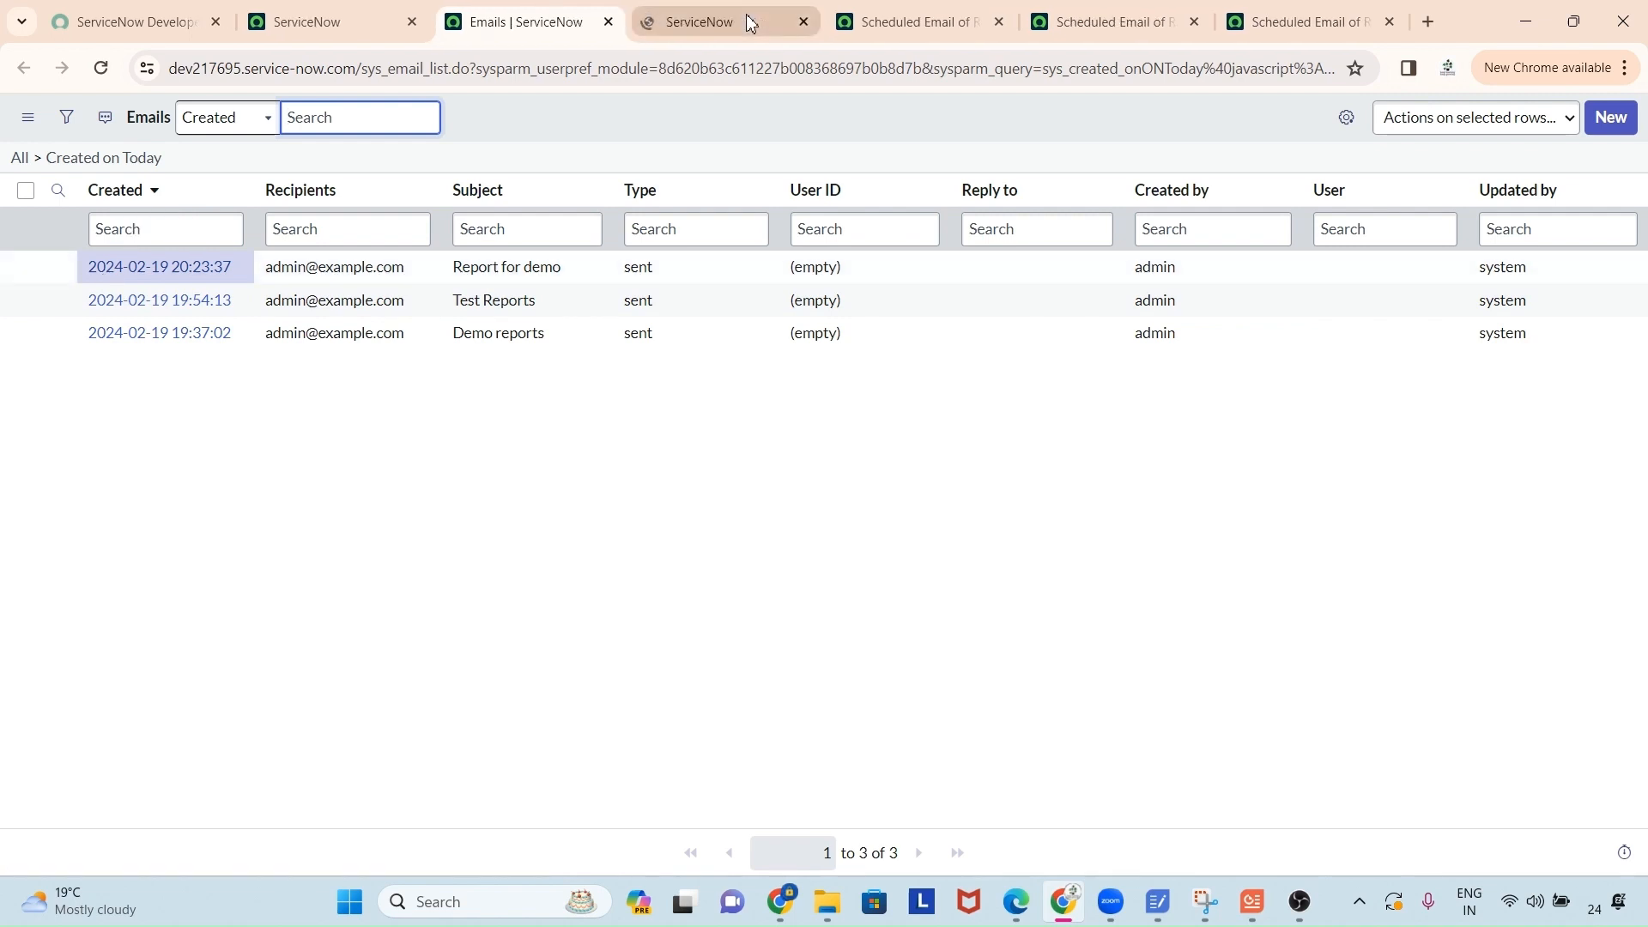
{"action": "left_click", "coordinate": [745, 21]}
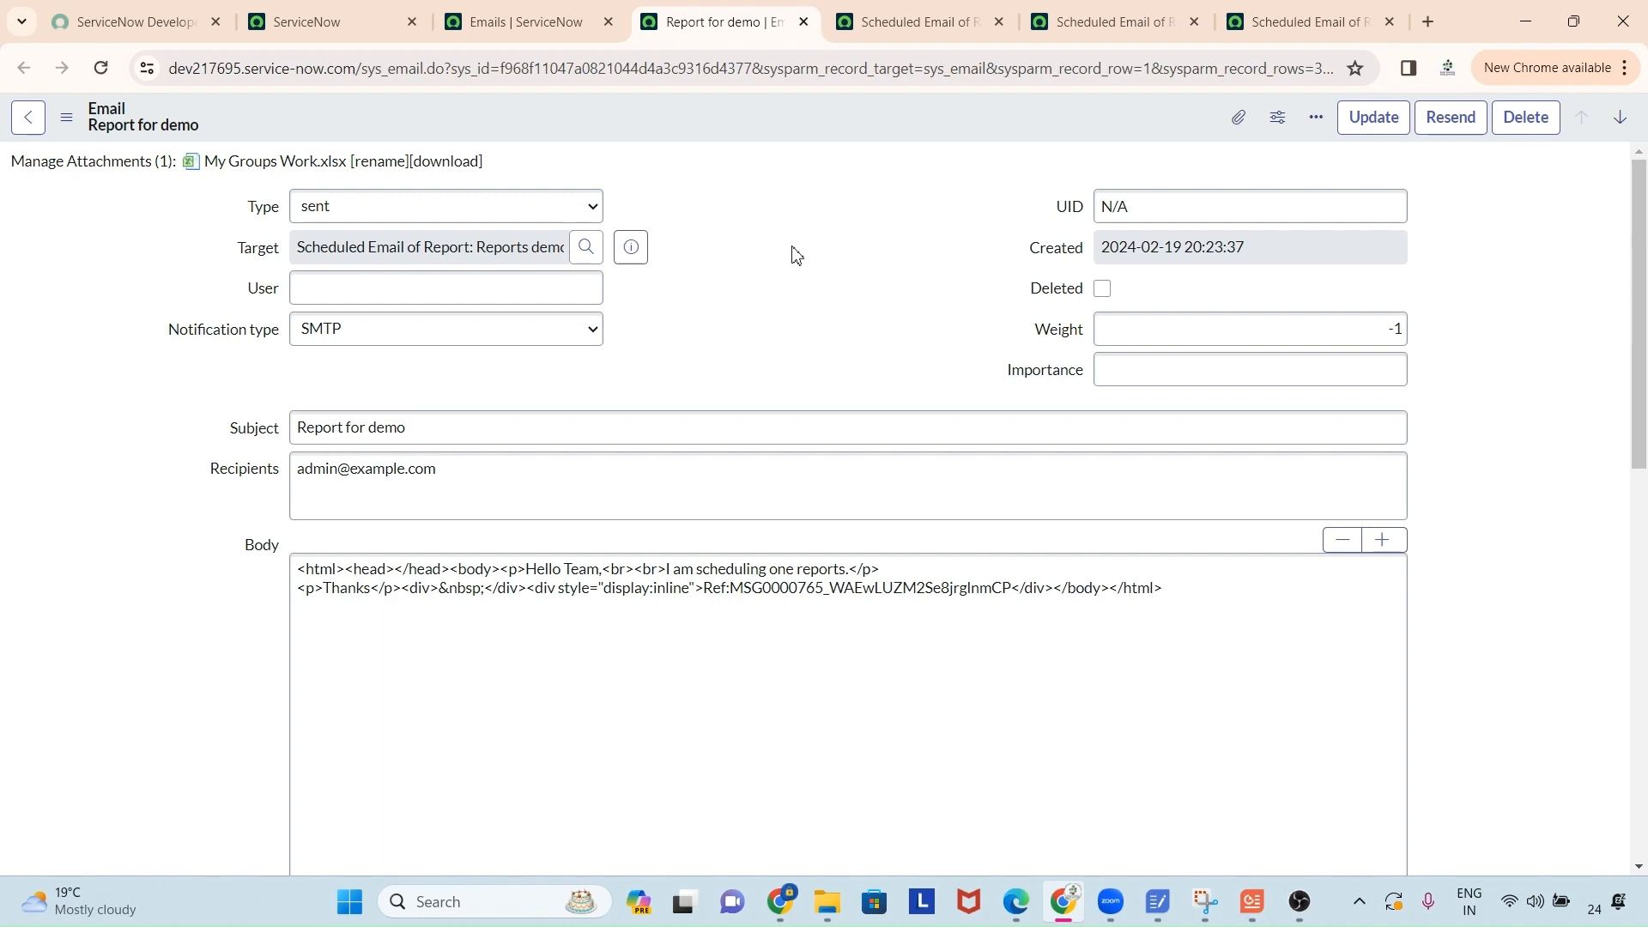
Return to the Scheduled Email of Reports list and open the "Reports demo new" record again.
{"action": "left_click", "coordinate": [1258, 24]}
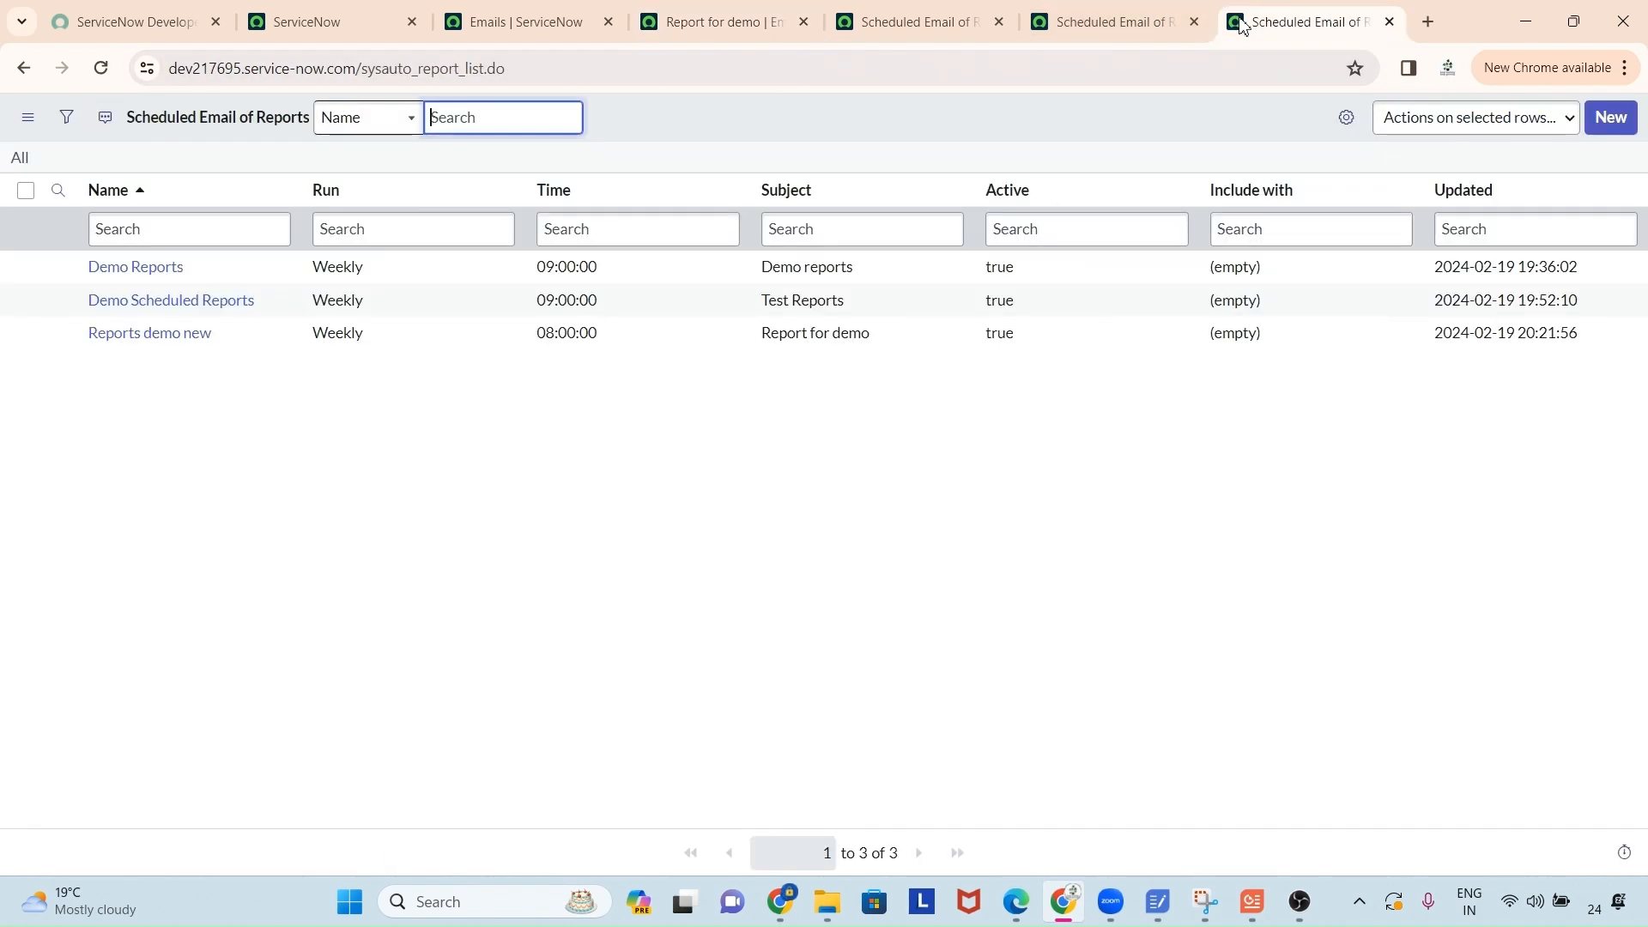
{"action": "left_click", "coordinate": [1112, 26]}
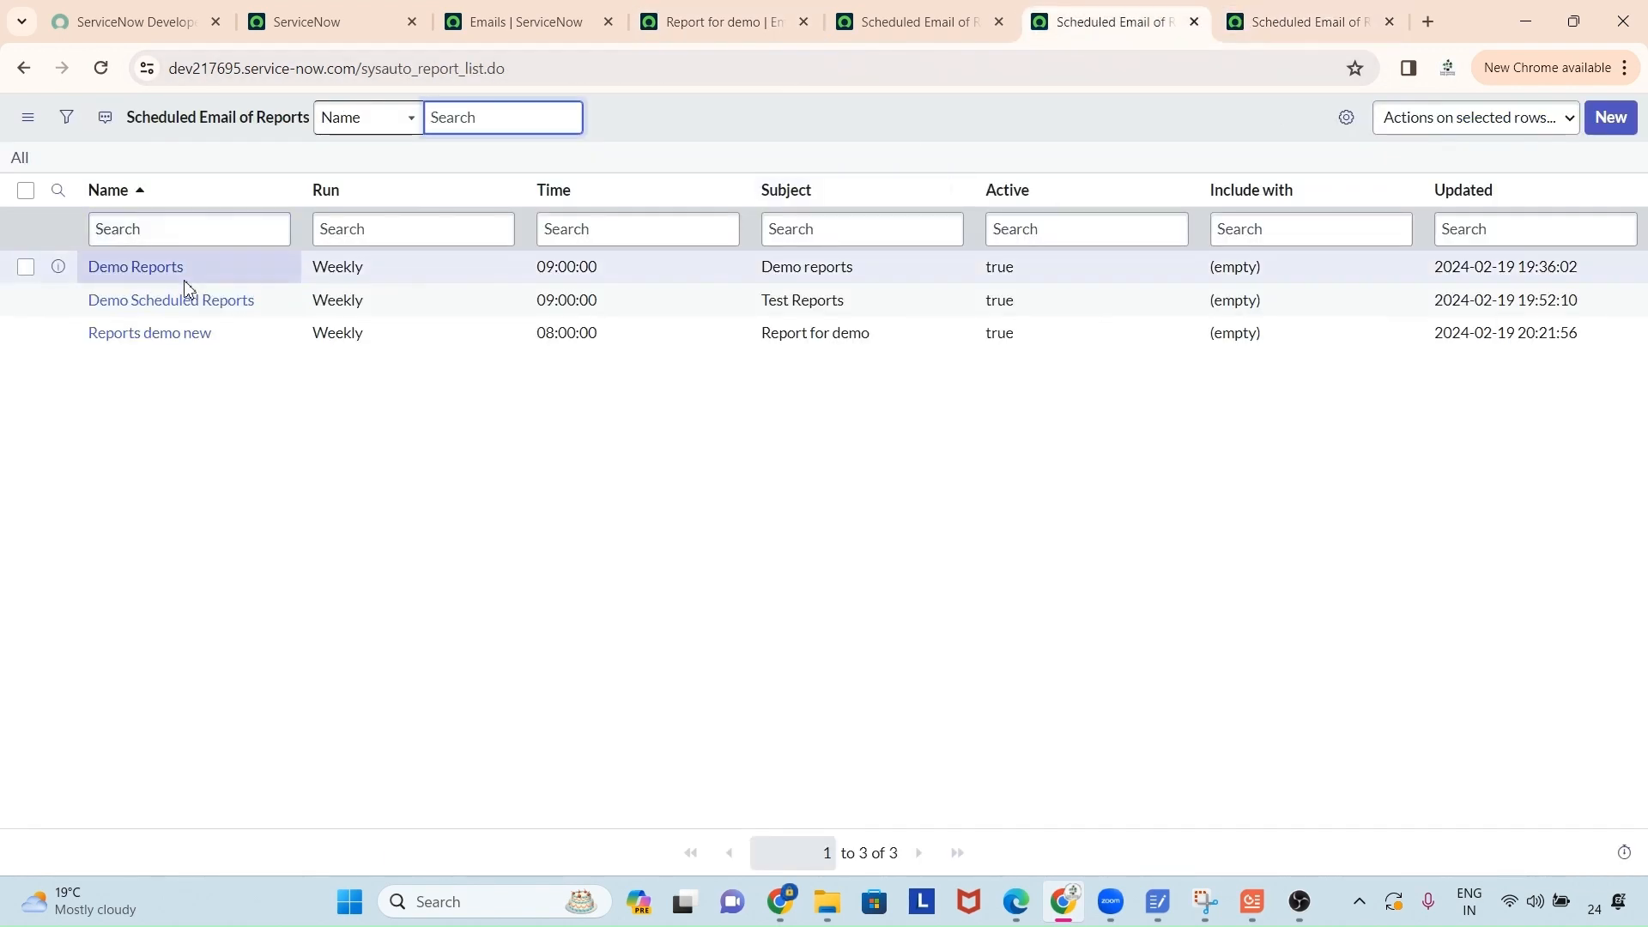
{"action": "left_click", "coordinate": [184, 333]}
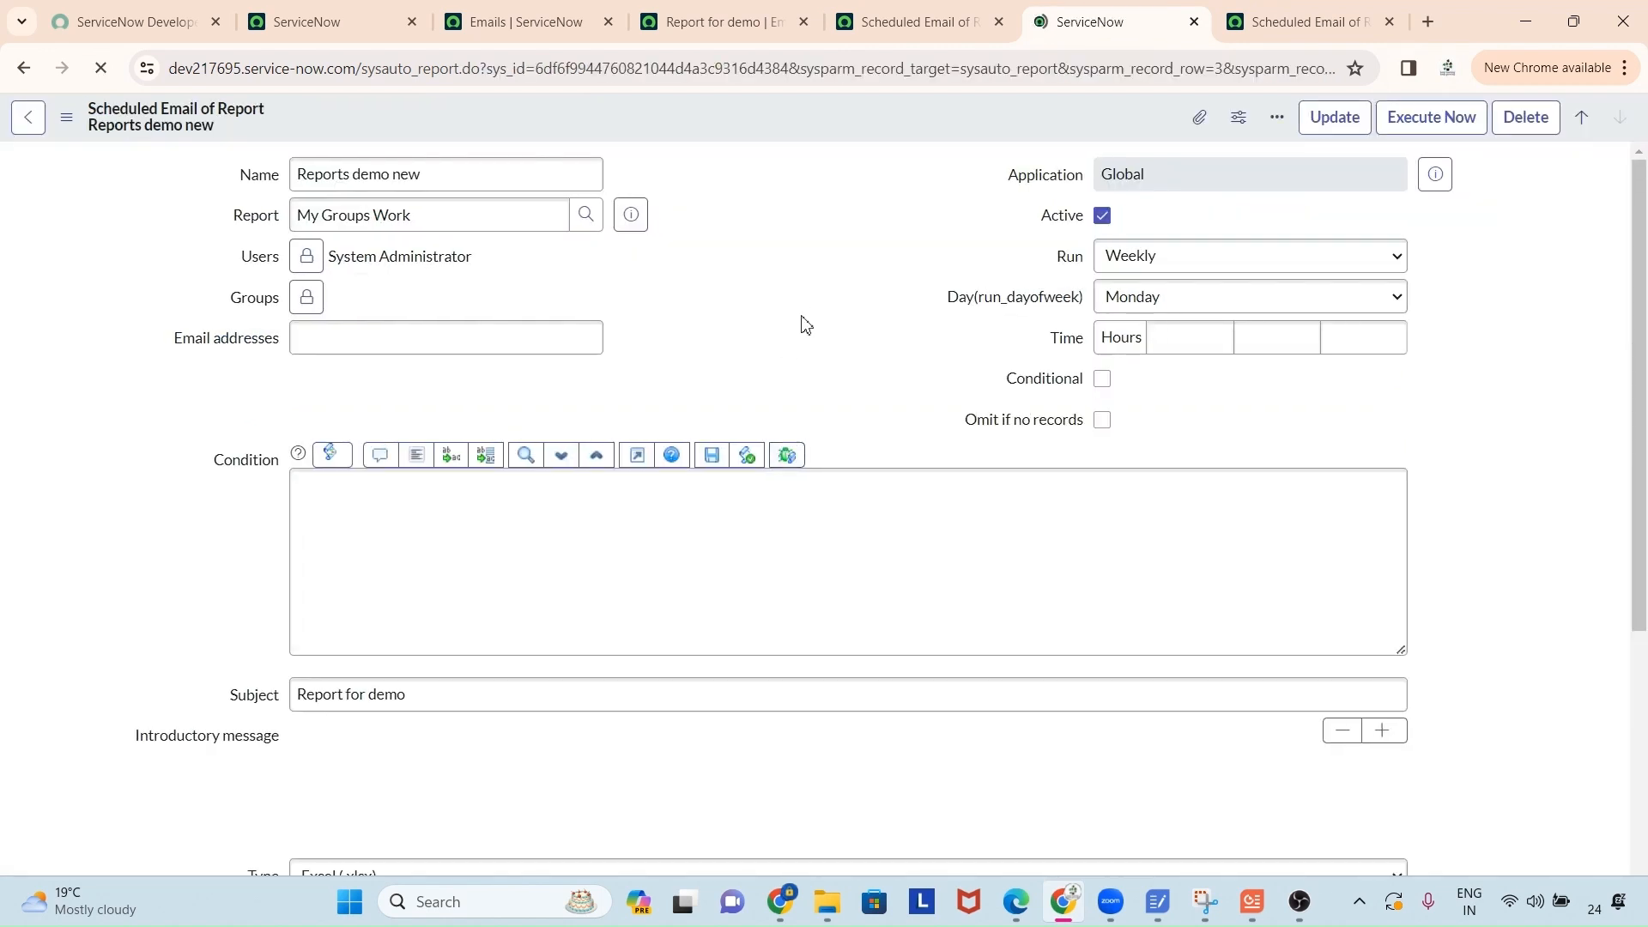